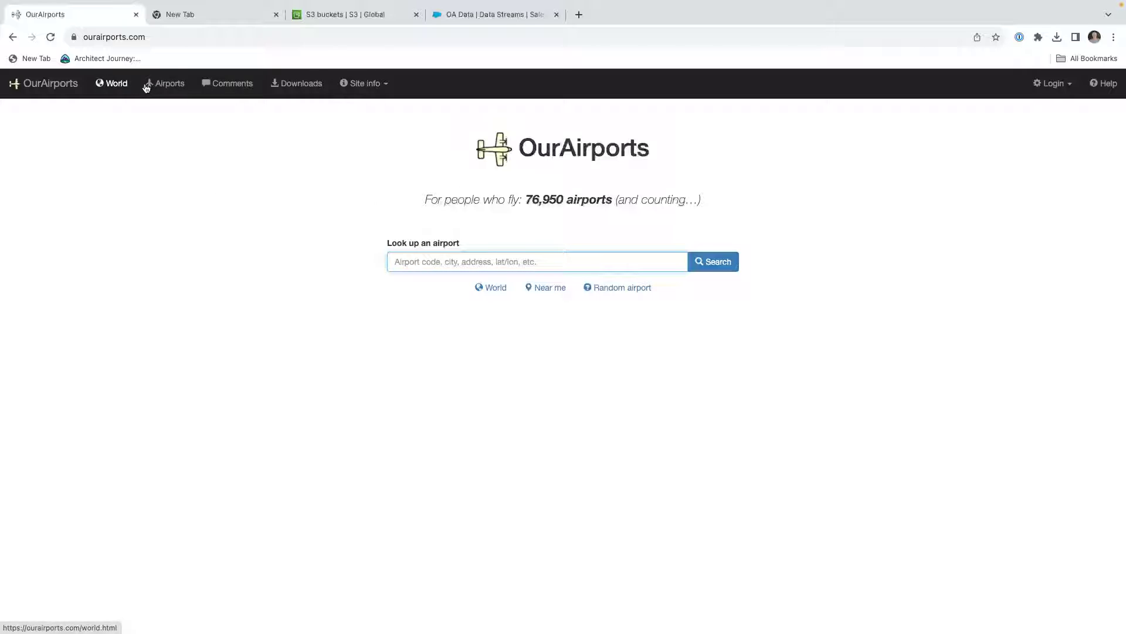
- Go to the OurAirports Downloads page, zoom it to 150% and browse the CSV file list
{"action": "left_click", "coordinate": [303, 83]}
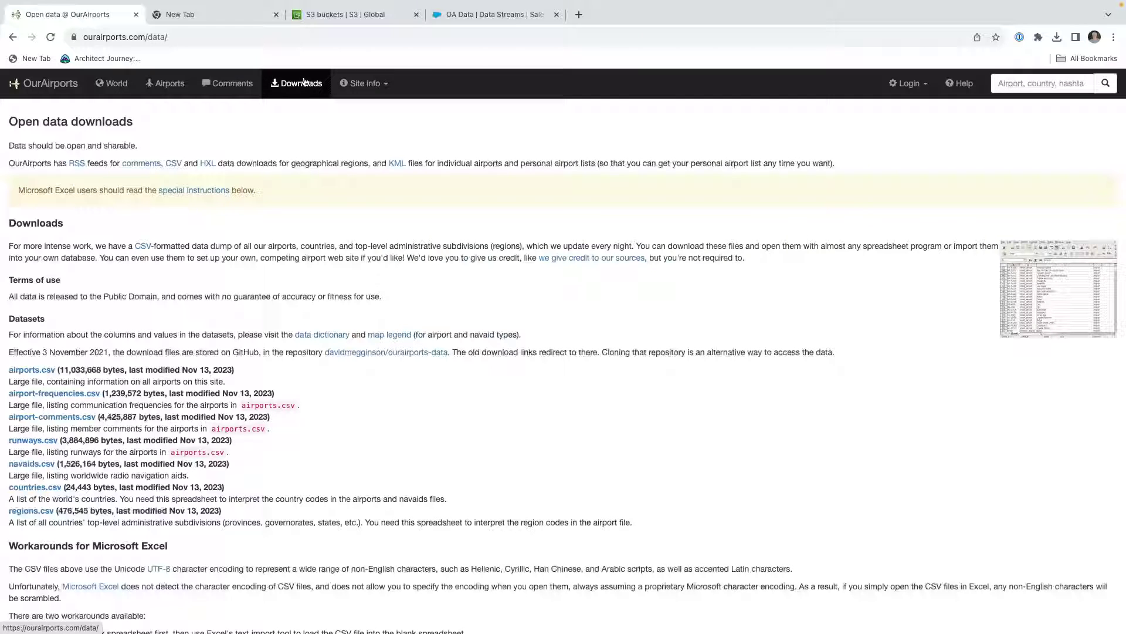
{"action": "scroll", "coordinate": [259, 256], "scroll_direction": "down", "scroll_amount": 3}
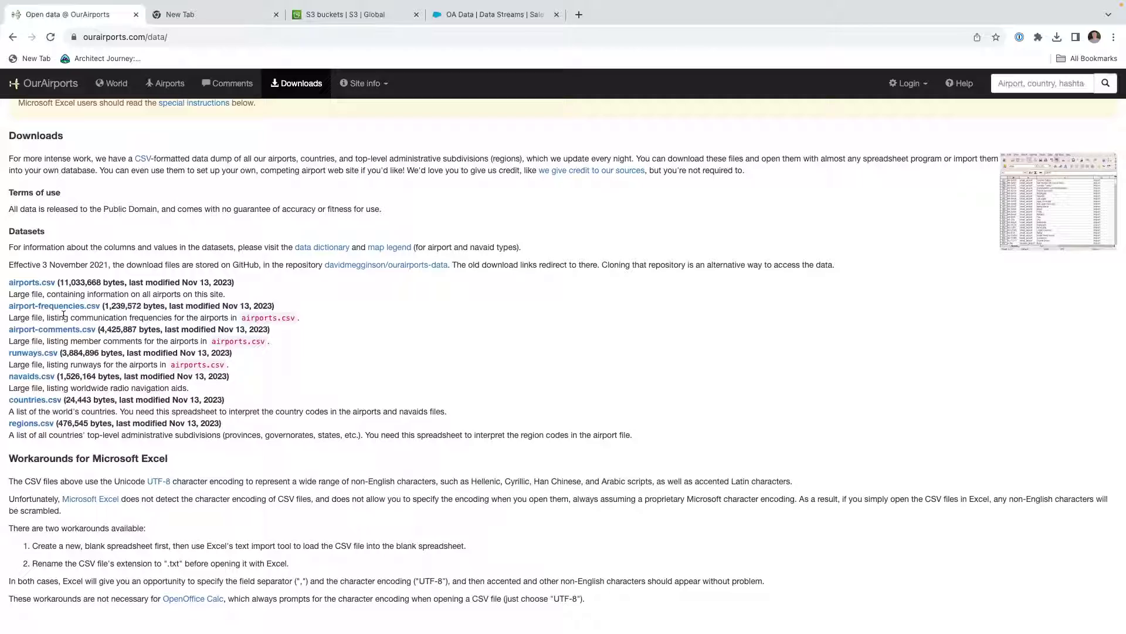
{"action": "key", "text": "super+equal"}
{"action": "key", "text": "super+equal"}
{"action": "key", "text": "super+equal"}
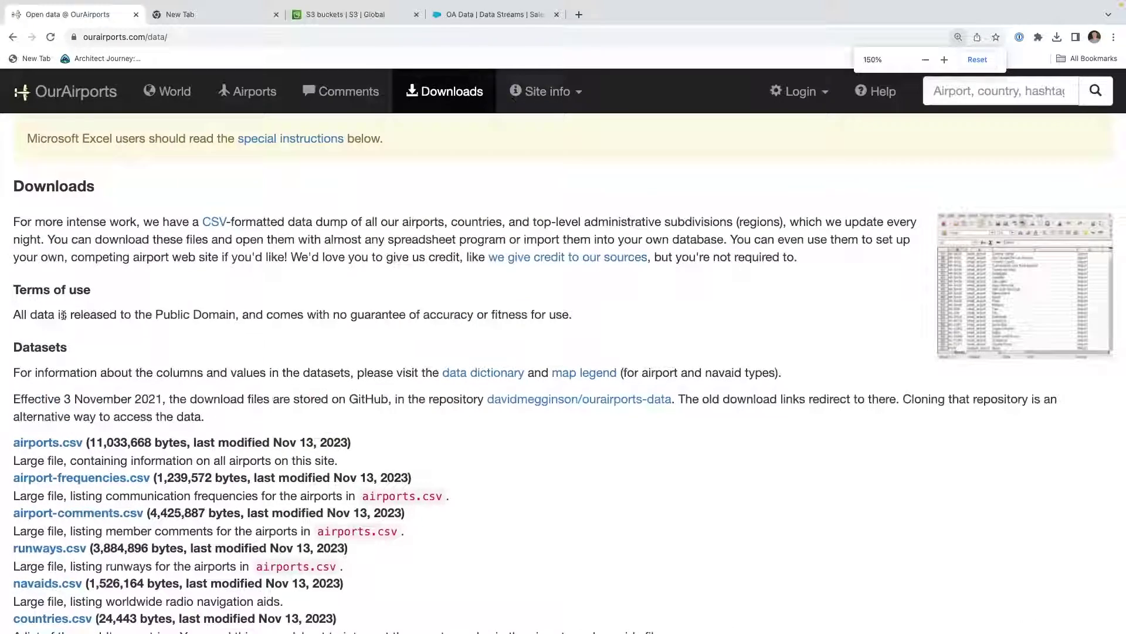
{"action": "scroll", "coordinate": [161, 375], "scroll_direction": "down", "scroll_amount": 3}
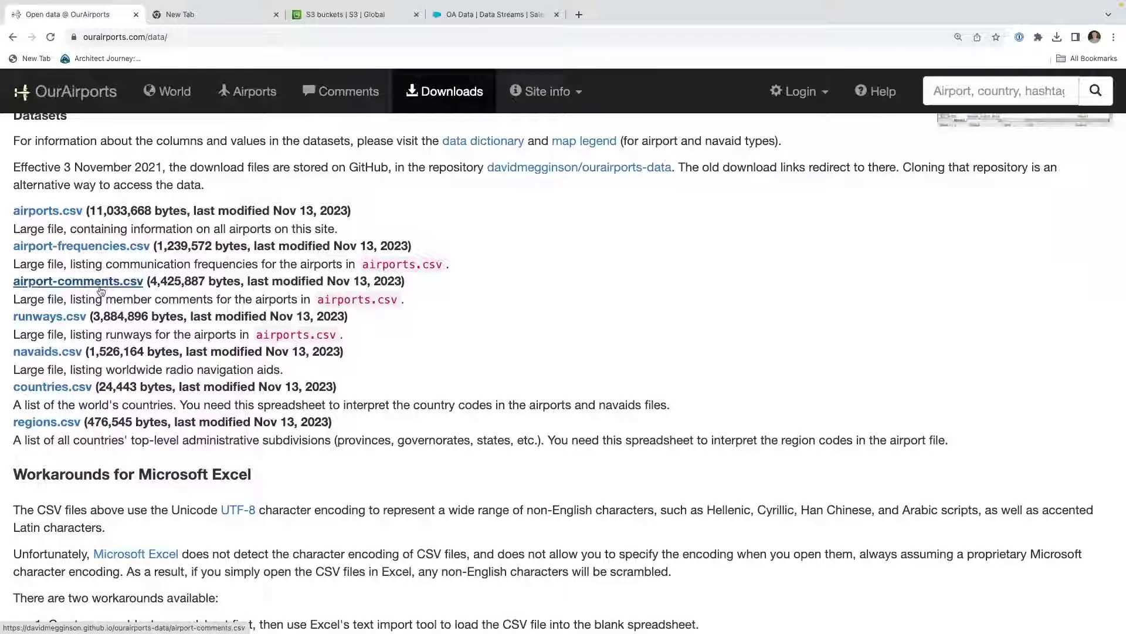
{"action": "scroll", "coordinate": [101, 291], "scroll_direction": "down", "scroll_amount": 1}
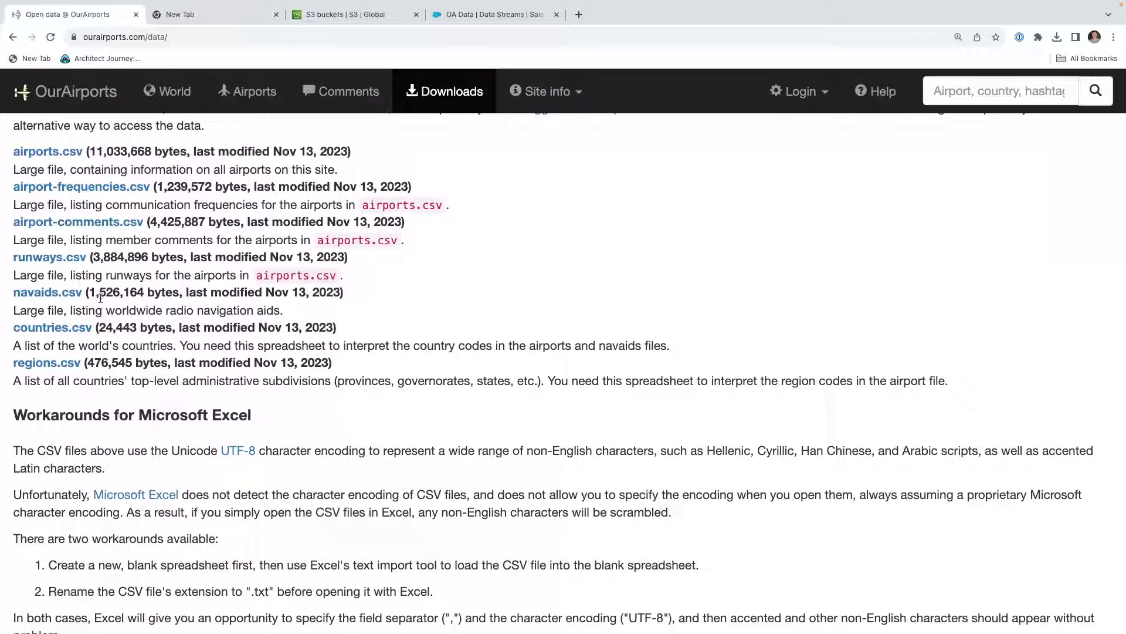
{"action": "scroll", "coordinate": [65, 303], "scroll_direction": "down", "scroll_amount": 1}
{"action": "scroll", "coordinate": [63, 305], "scroll_direction": "down", "scroll_amount": 1}
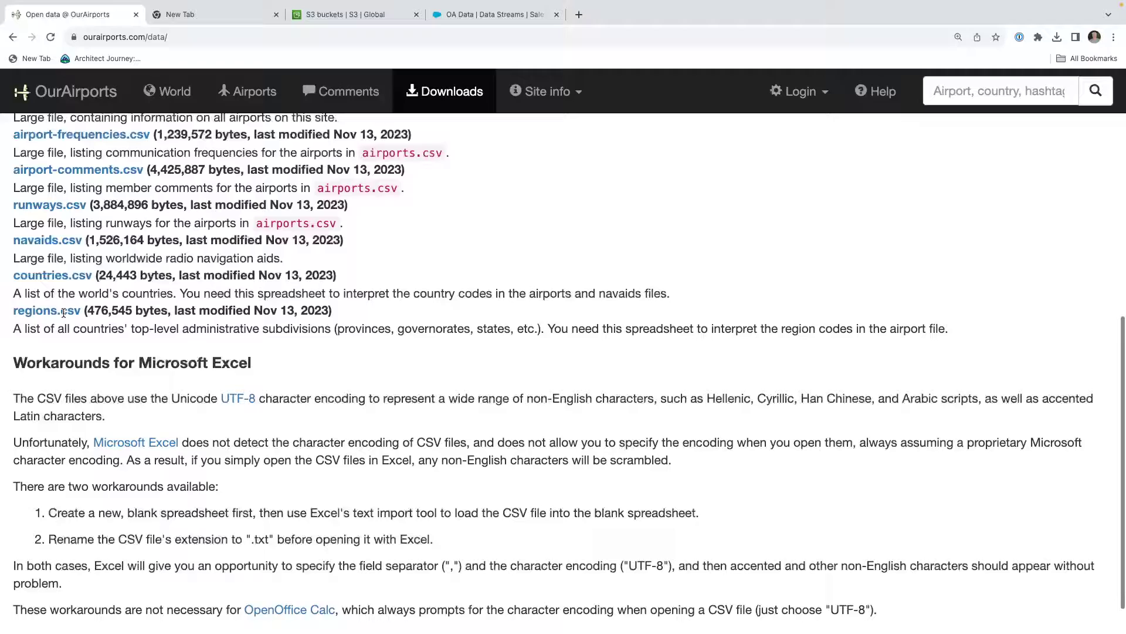
{"action": "scroll", "coordinate": [64, 311], "scroll_direction": "up", "scroll_amount": 2}
{"action": "scroll", "coordinate": [63, 314], "scroll_direction": "up", "scroll_amount": 5}
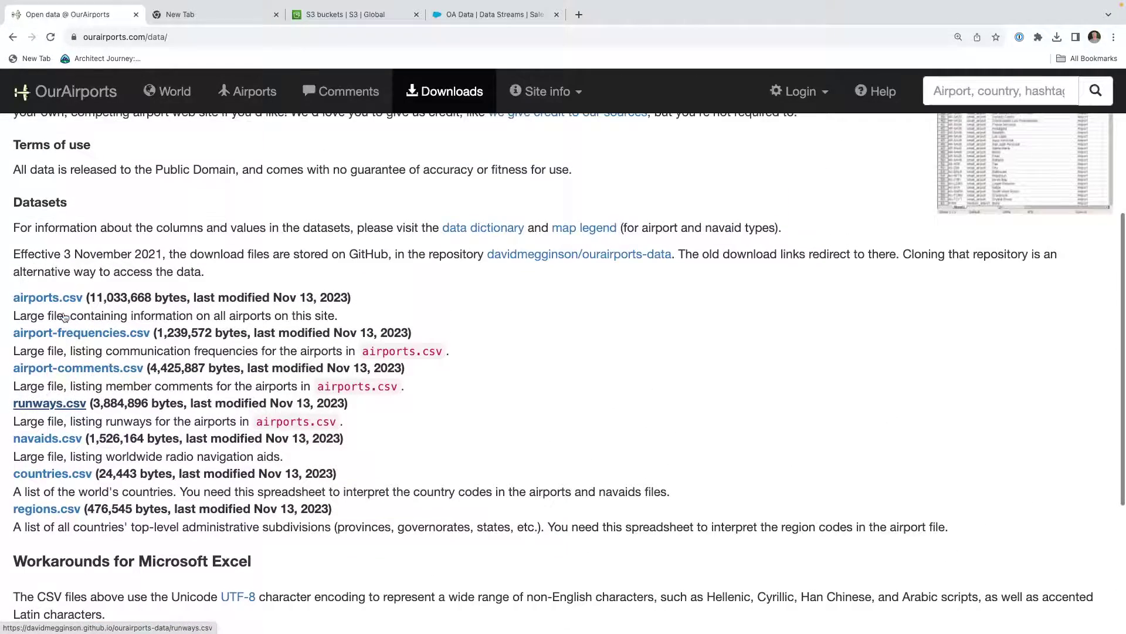
{"action": "scroll", "coordinate": [63, 313], "scroll_direction": "up", "scroll_amount": 1}
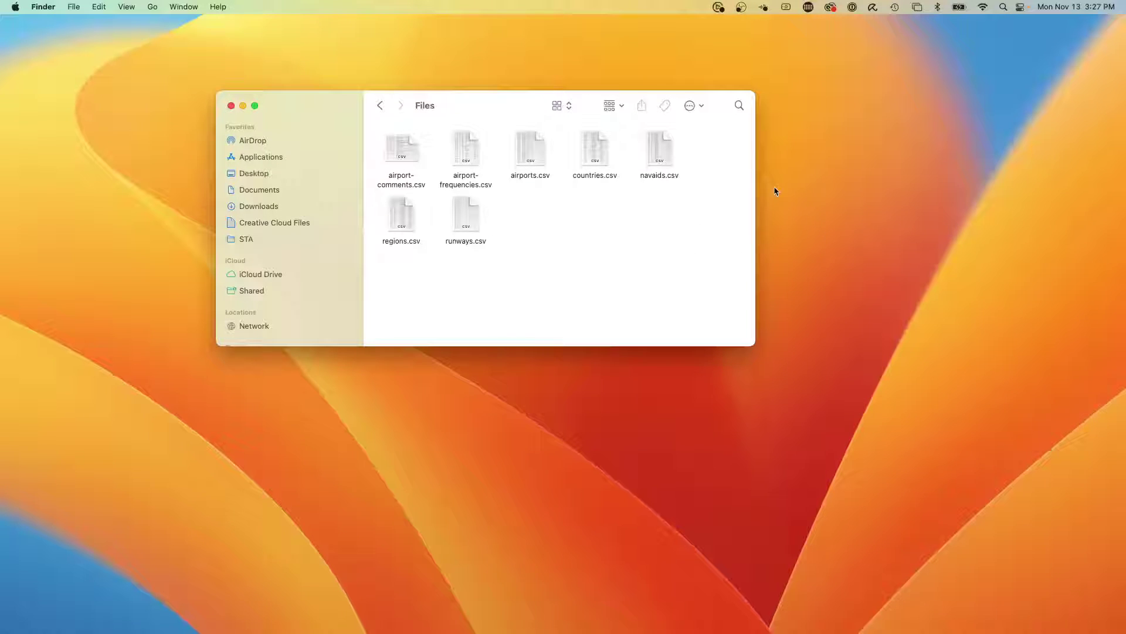
{"action": "right_click", "coordinate": [528, 156]}
{"action": "mouse_move", "coordinate": [550, 175]}
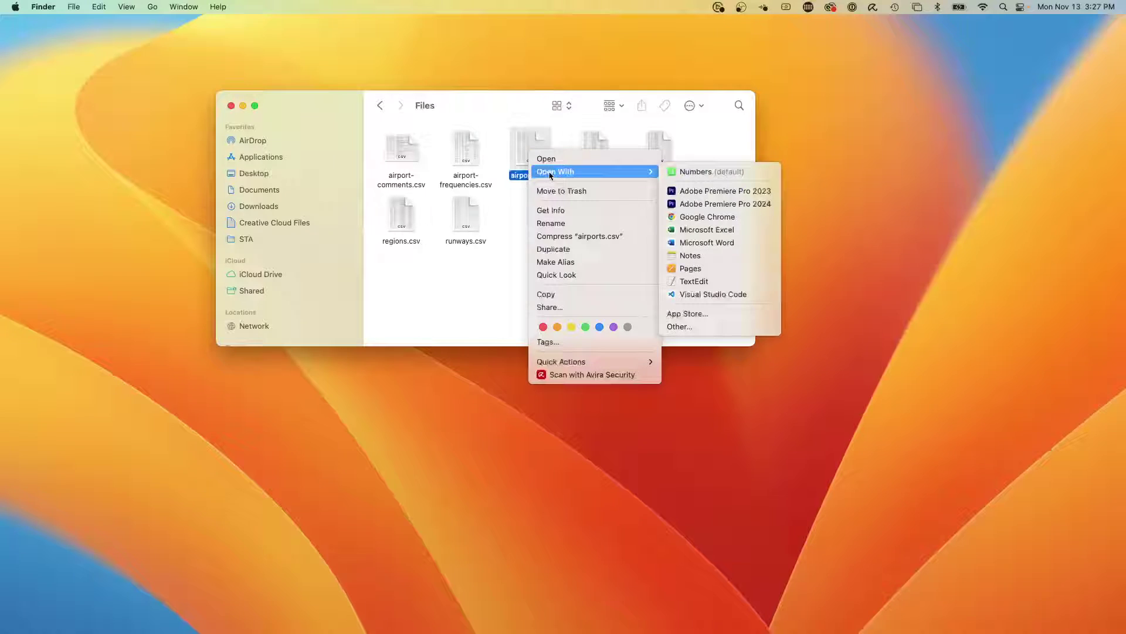
{"action": "left_click", "coordinate": [744, 173]}
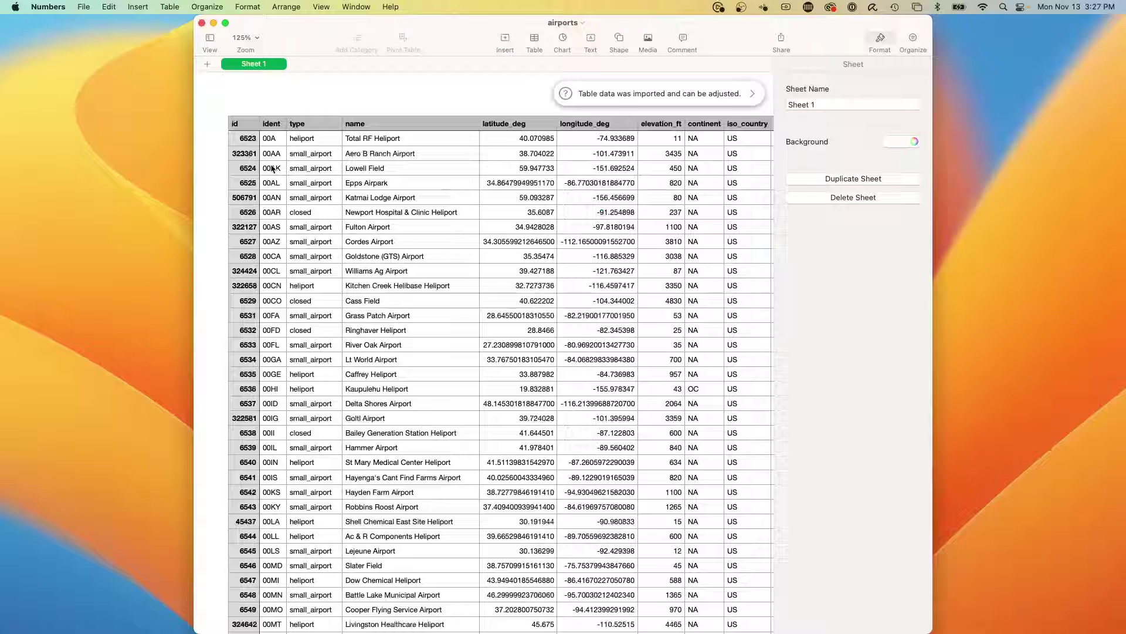
{"action": "scroll", "coordinate": [274, 177], "scroll_direction": "down", "scroll_amount": 2}
{"action": "scroll", "coordinate": [274, 177], "scroll_direction": "down", "scroll_amount": 2}
{"action": "scroll", "coordinate": [442, 196], "scroll_direction": "up", "scroll_amount": 3}
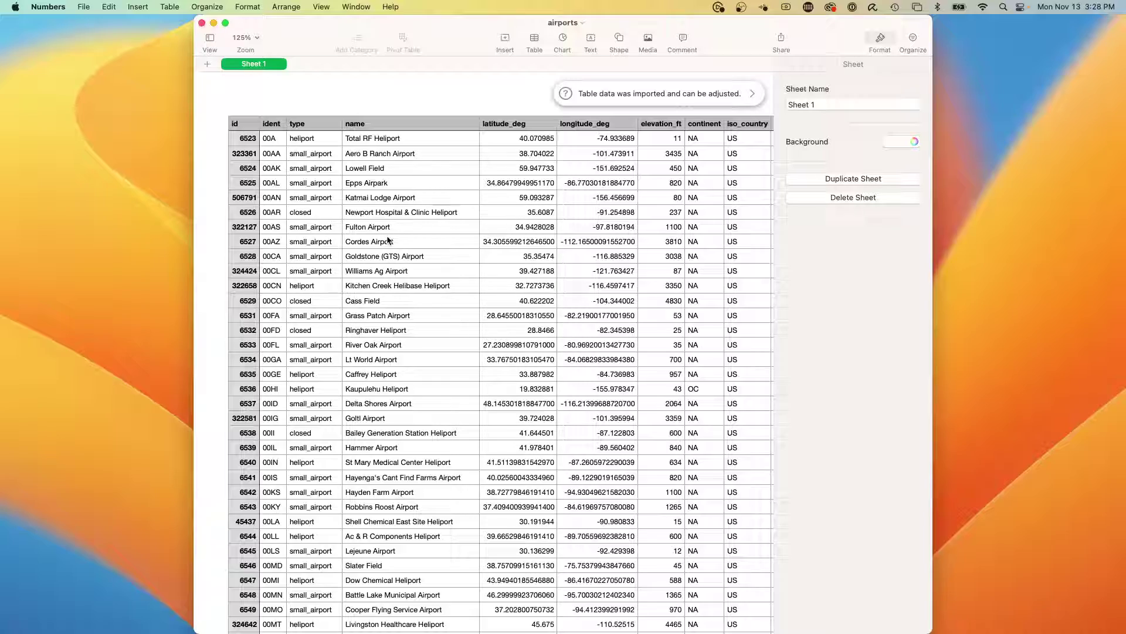
{"action": "scroll", "coordinate": [388, 241], "scroll_direction": "down", "scroll_amount": 10}
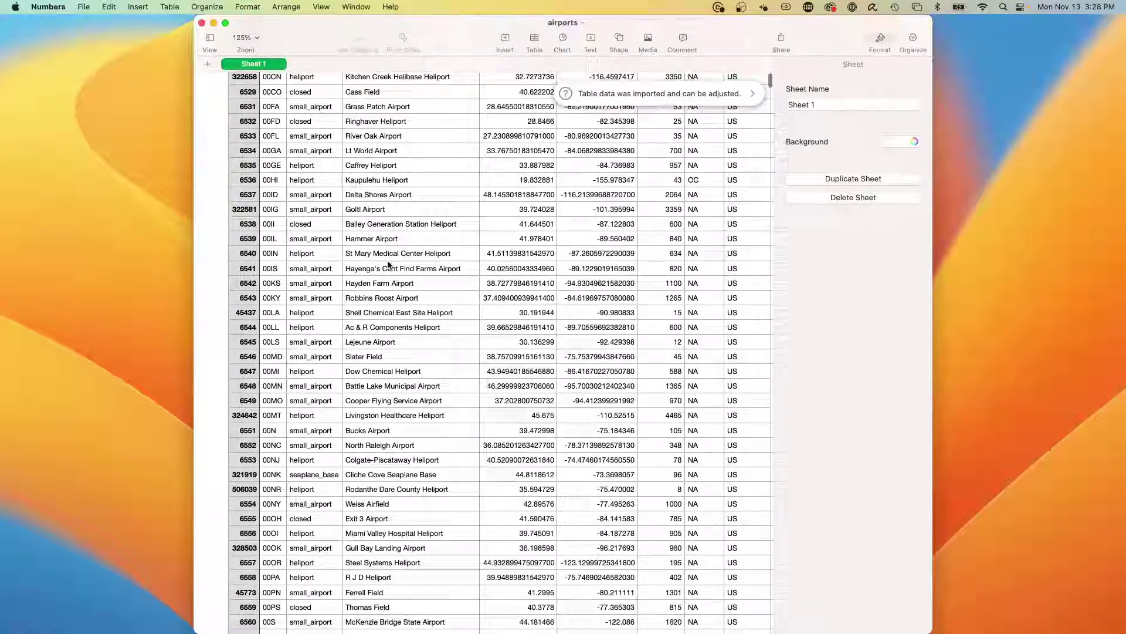
{"action": "scroll", "coordinate": [389, 266], "scroll_direction": "down", "scroll_amount": 20}
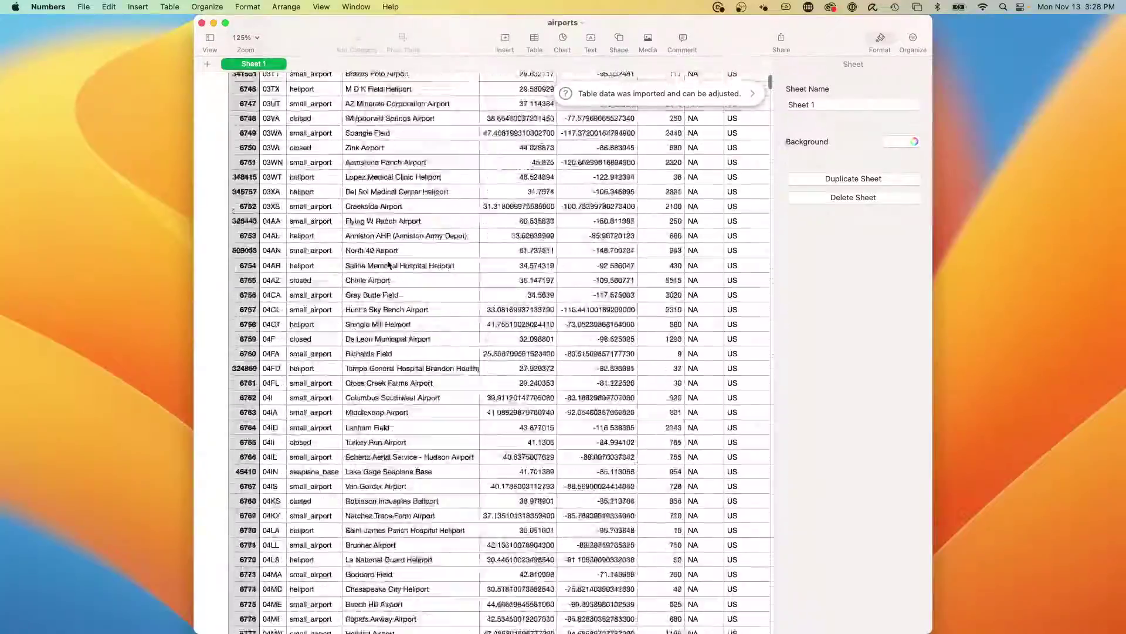
{"action": "scroll", "coordinate": [389, 265], "scroll_direction": "up", "scroll_amount": 20}
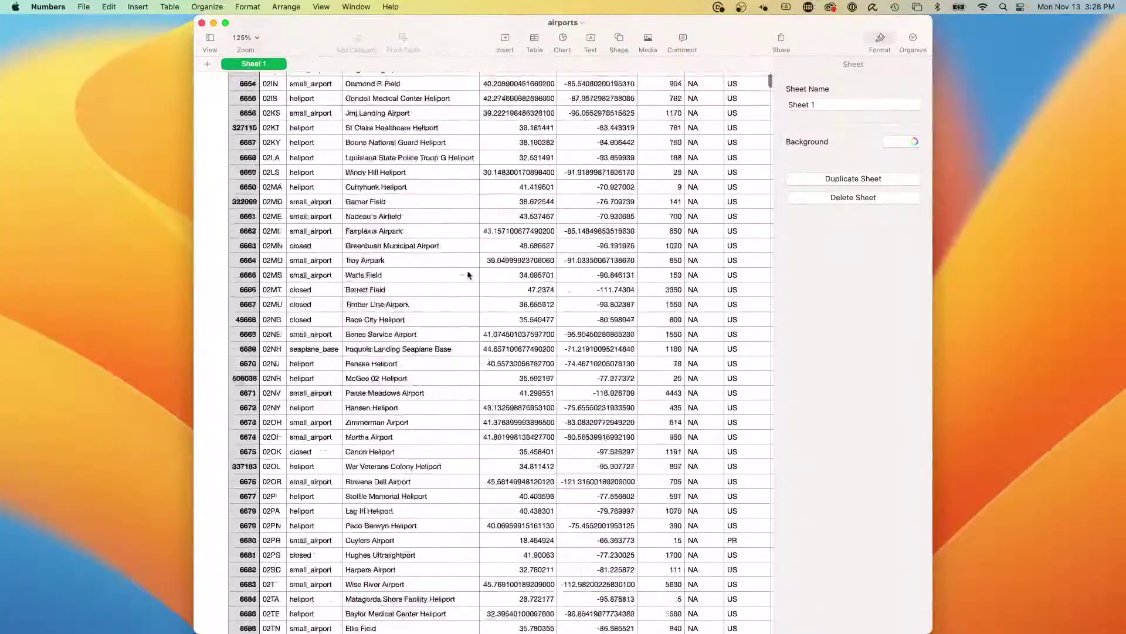
{"action": "scroll", "coordinate": [469, 275], "scroll_direction": "up", "scroll_amount": 15}
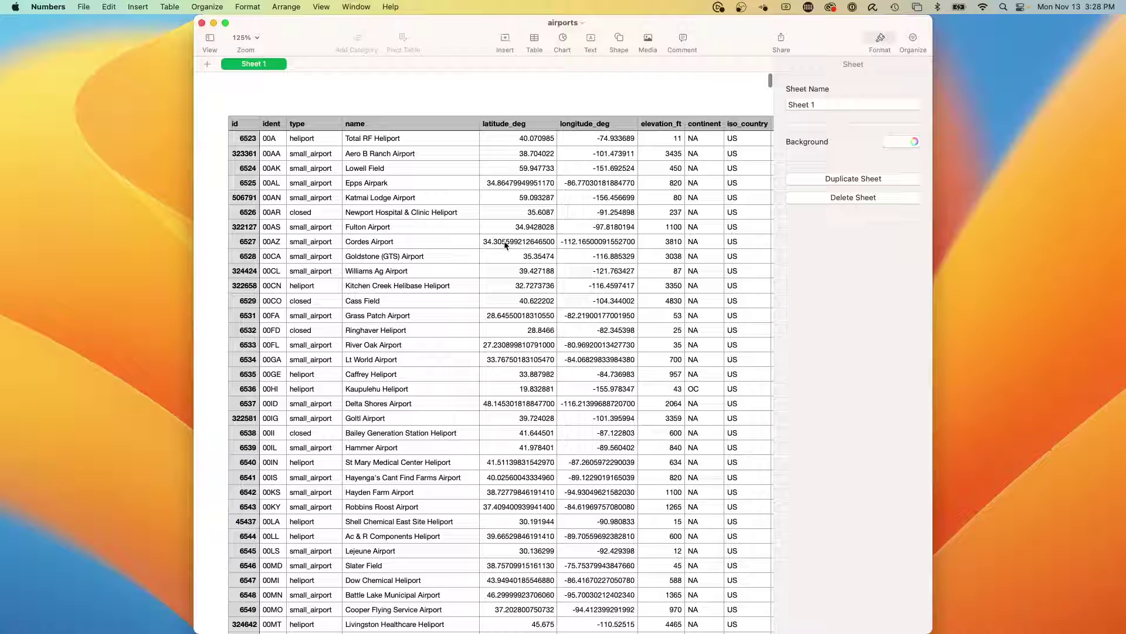
{"action": "scroll", "coordinate": [504, 246], "scroll_direction": "right", "scroll_amount": 10}
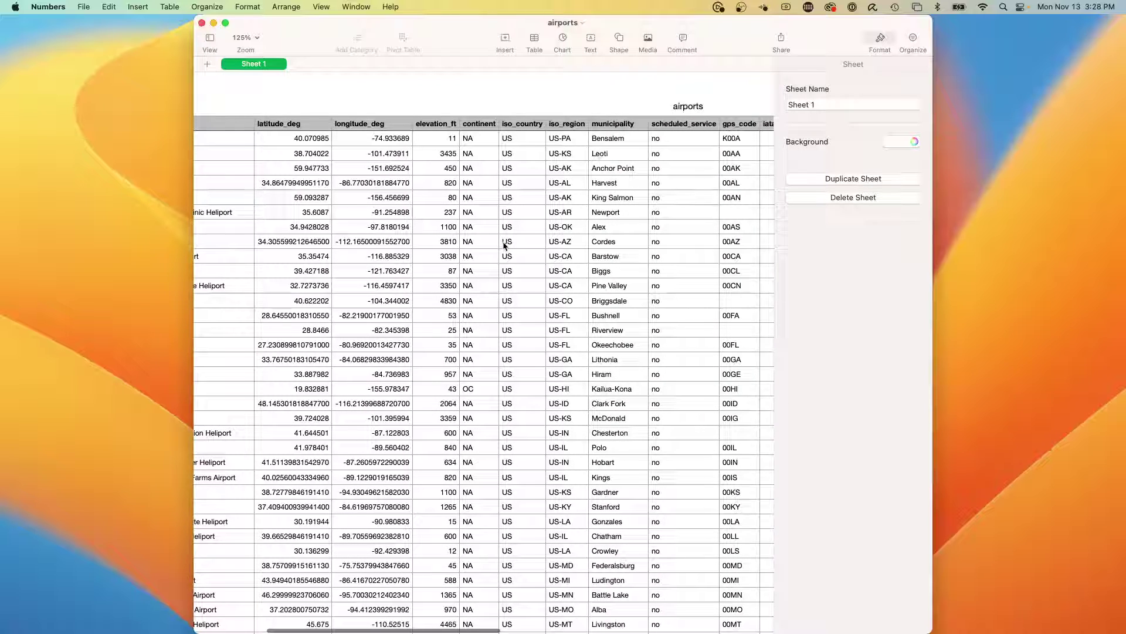
{"action": "scroll", "coordinate": [504, 246], "scroll_direction": "right", "scroll_amount": 10}
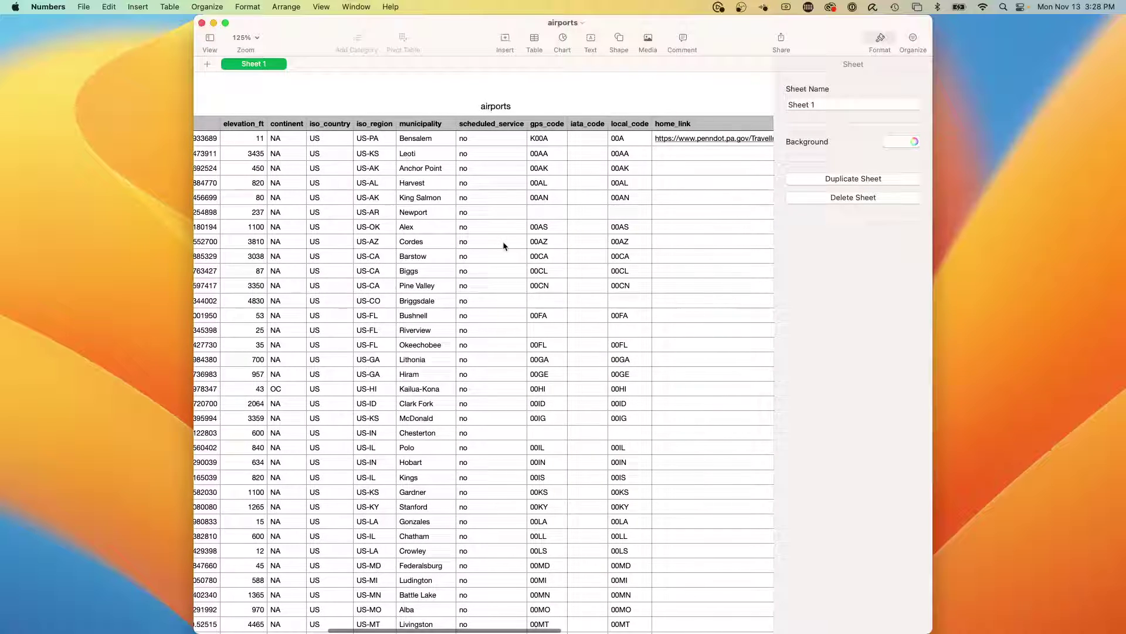
{"action": "scroll", "coordinate": [504, 245], "scroll_direction": "right", "scroll_amount": 8}
{"action": "scroll", "coordinate": [504, 245], "scroll_direction": "left", "scroll_amount": 20}
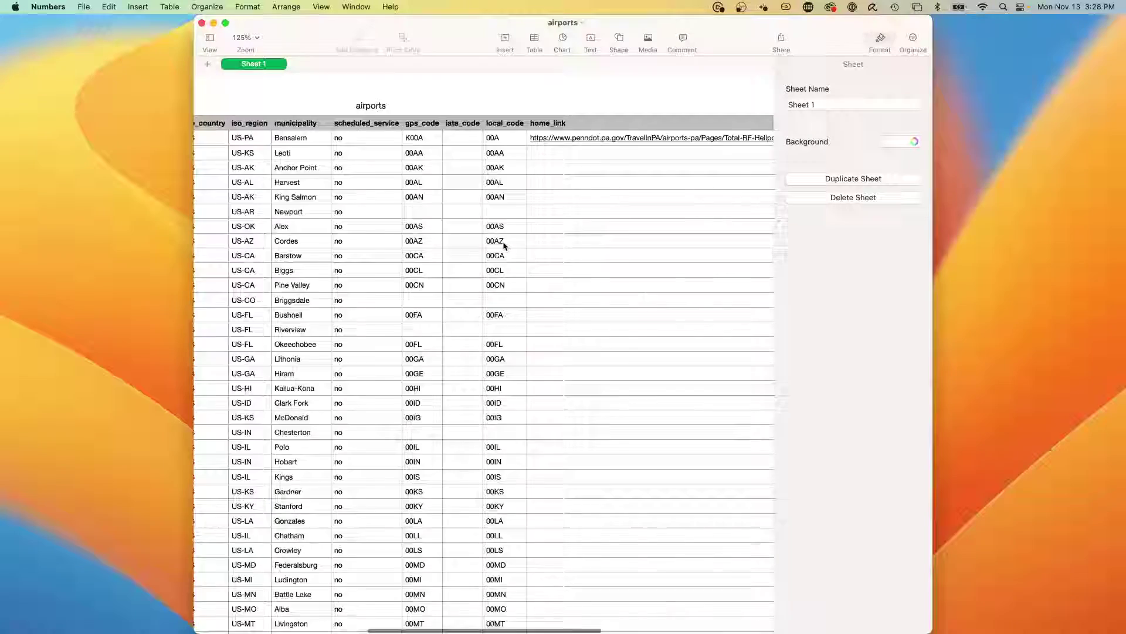
{"action": "left_click_drag", "start_coordinate": [238, 25], "coordinate": [282, 104]}
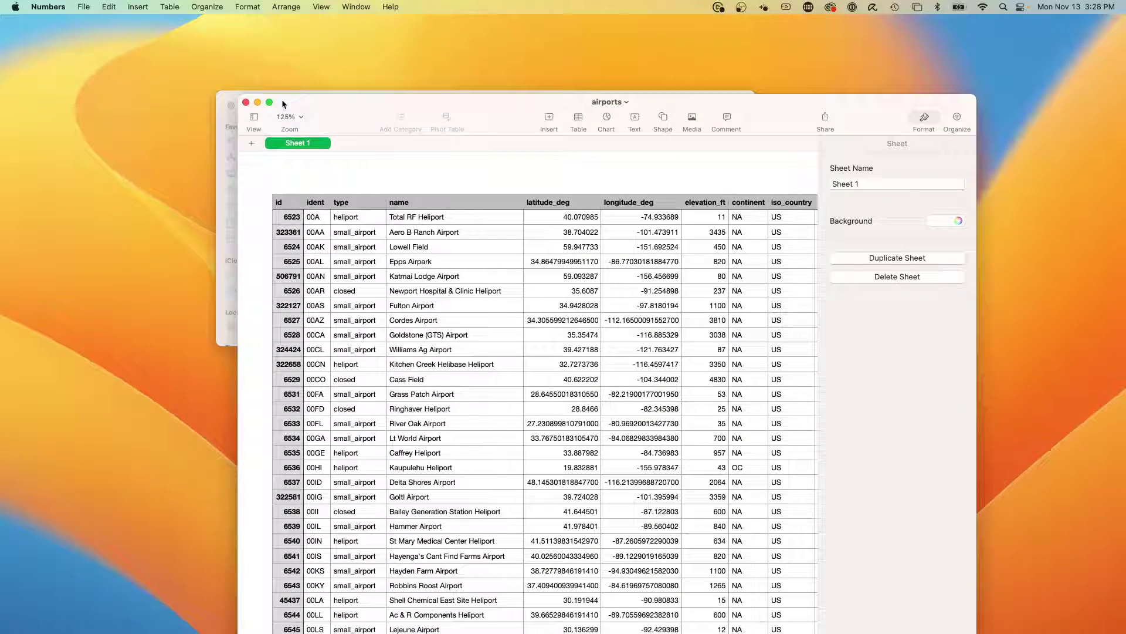
- Close the airports spreadsheet, then open runways.csv in Numbers and scroll through its rows
{"action": "left_click", "coordinate": [246, 103]}
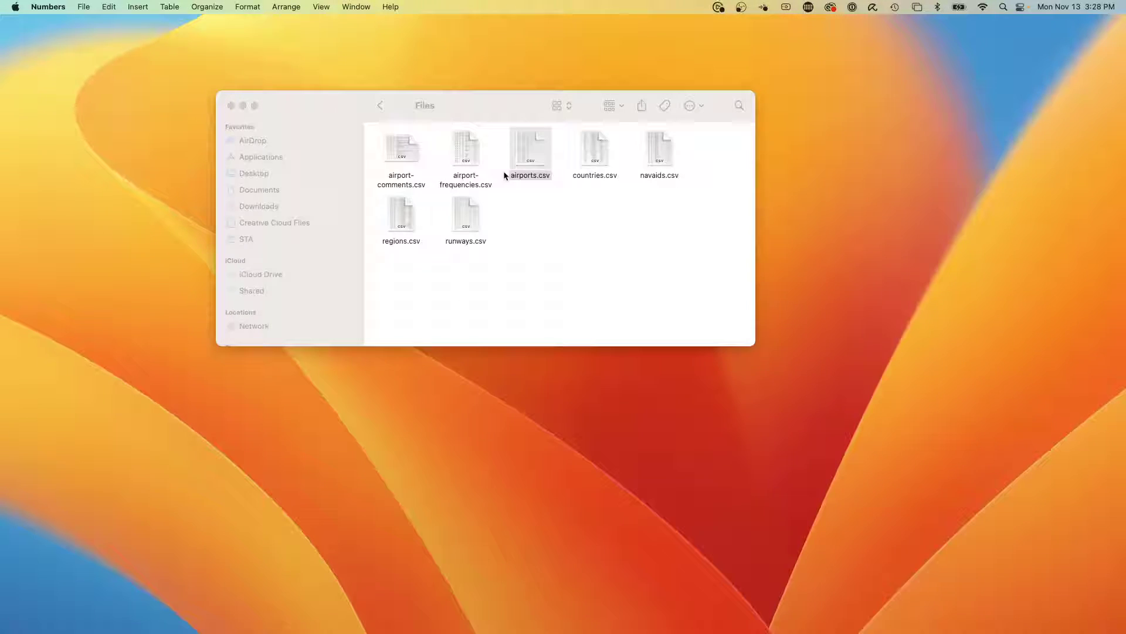
{"action": "left_click", "coordinate": [468, 213]}
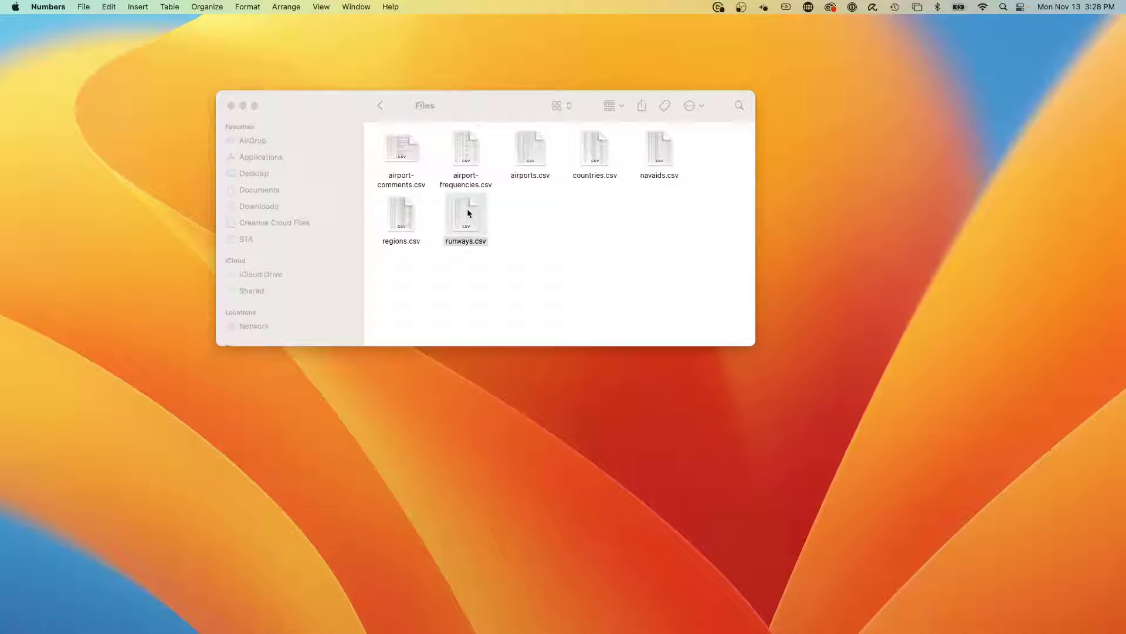
{"action": "right_click", "coordinate": [468, 212]}
{"action": "mouse_move", "coordinate": [505, 229]}
{"action": "left_click", "coordinate": [635, 229]}
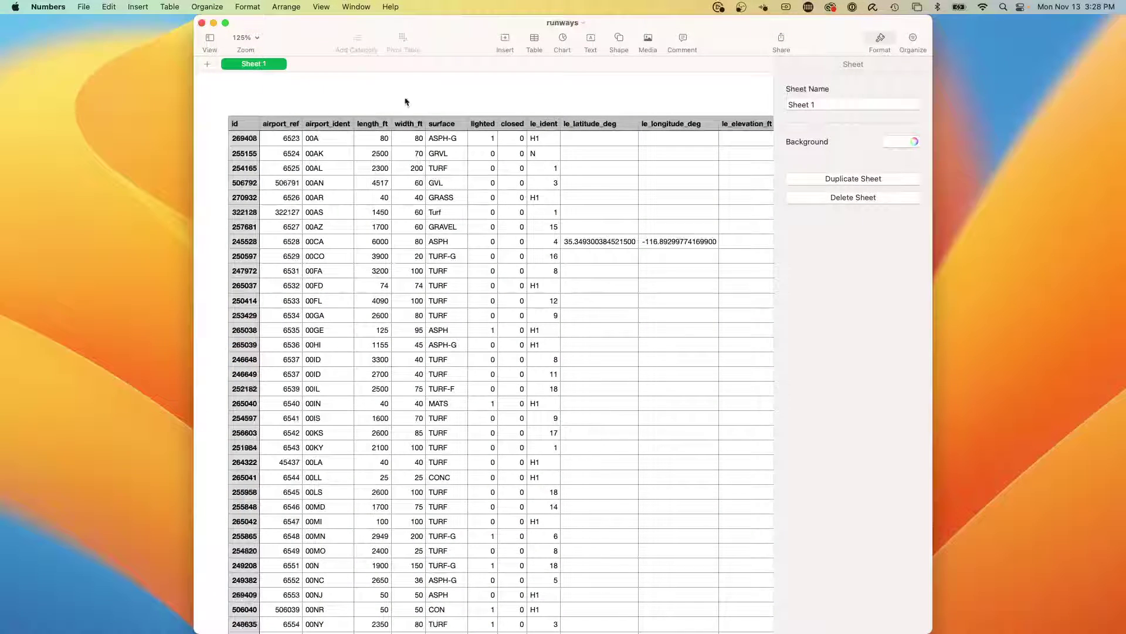
{"action": "left_click_drag", "start_coordinate": [380, 29], "coordinate": [347, 30]}
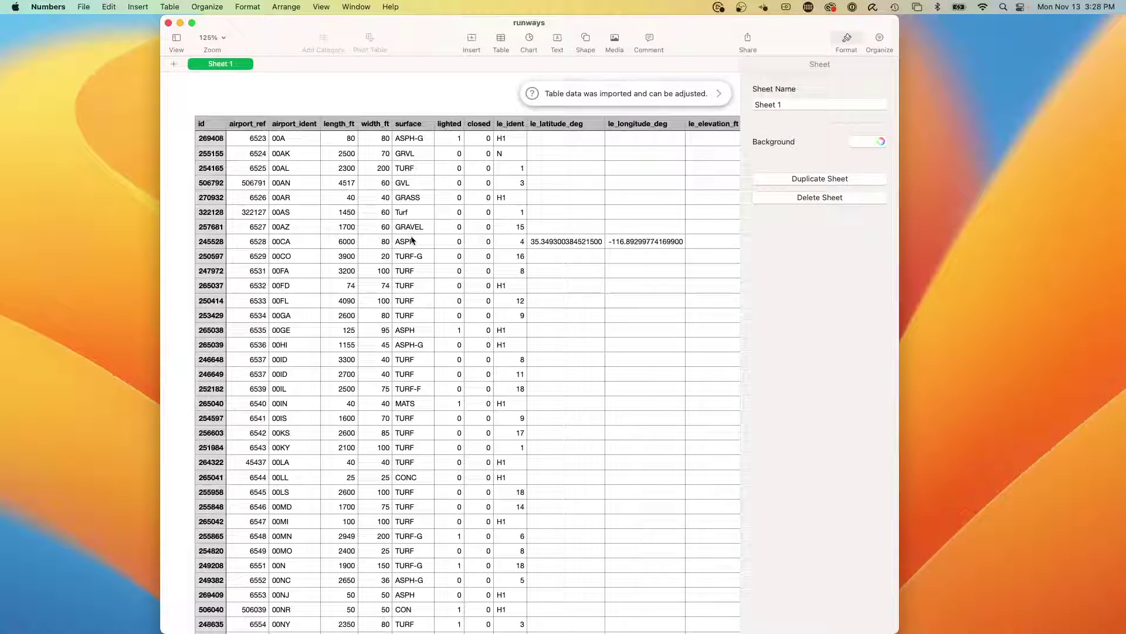
{"action": "scroll", "coordinate": [421, 235], "scroll_direction": "down", "scroll_amount": 10}
{"action": "scroll", "coordinate": [426, 294], "scroll_direction": "down", "scroll_amount": 20}
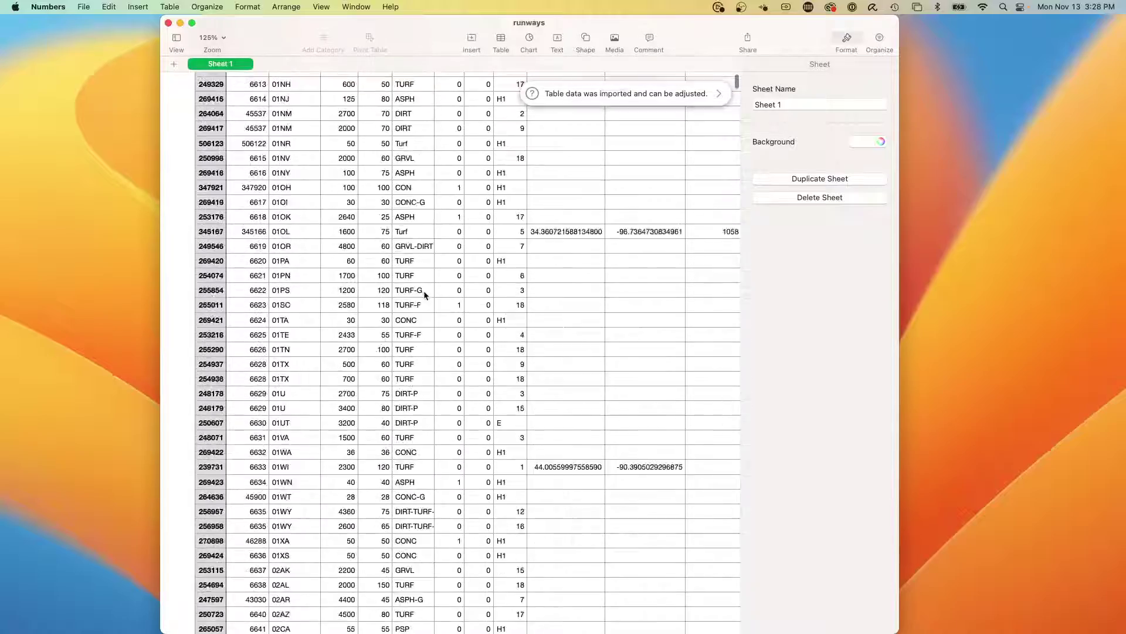
{"action": "scroll", "coordinate": [426, 294], "scroll_direction": "down", "scroll_amount": 15}
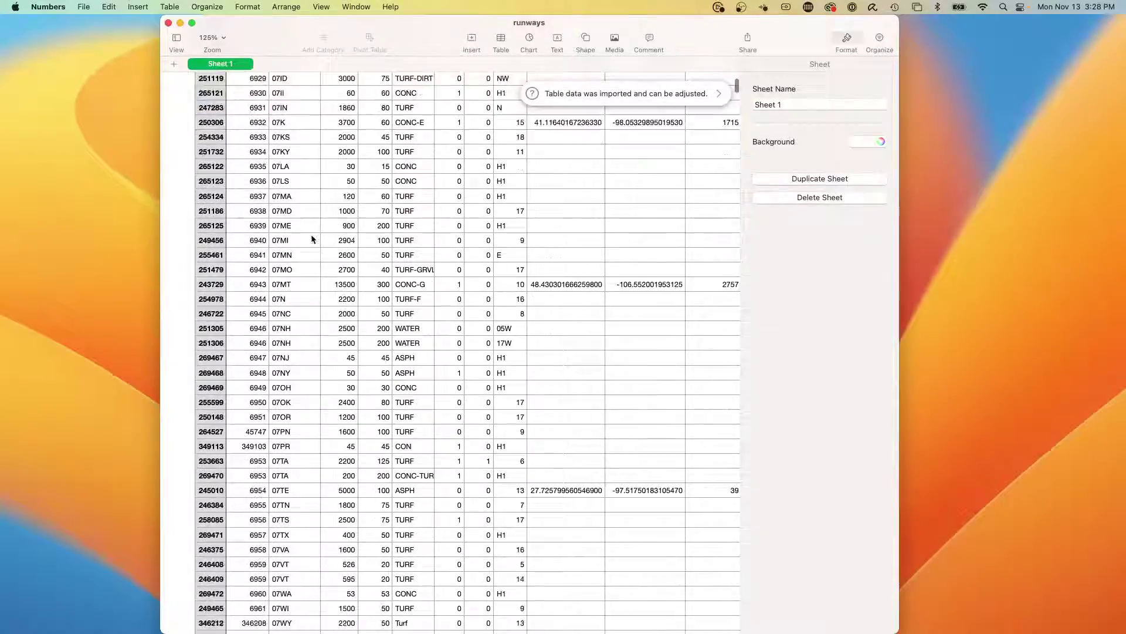
- Close runways, open navaids.csv in Numbers, review its columns and close it
{"action": "left_click", "coordinate": [168, 23]}
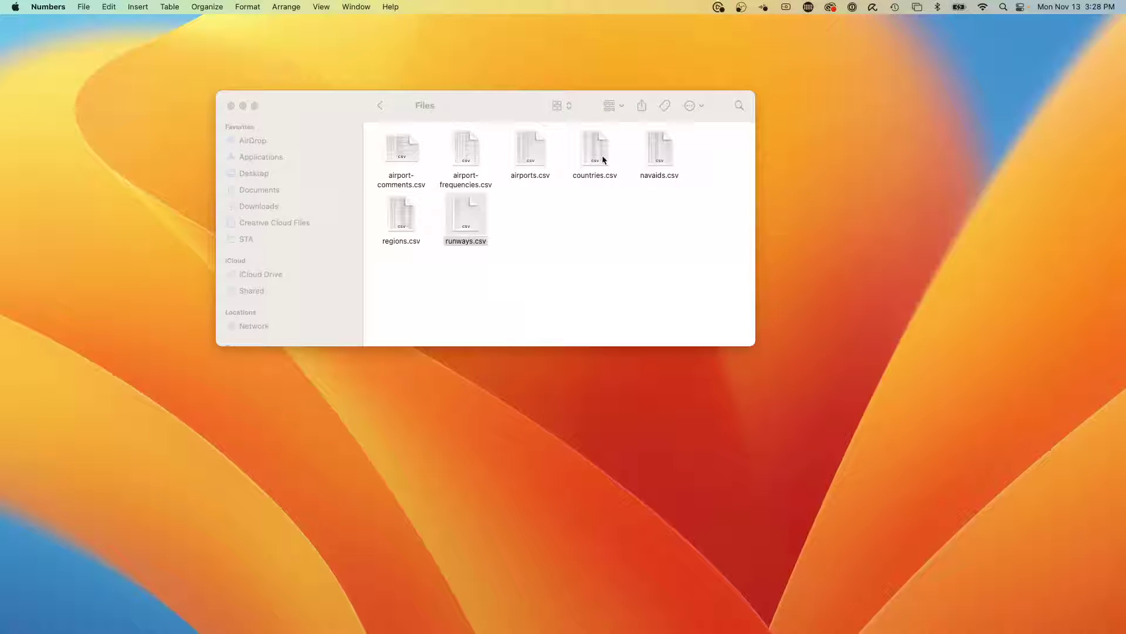
{"action": "right_click", "coordinate": [654, 150]}
{"action": "mouse_move", "coordinate": [680, 171]}
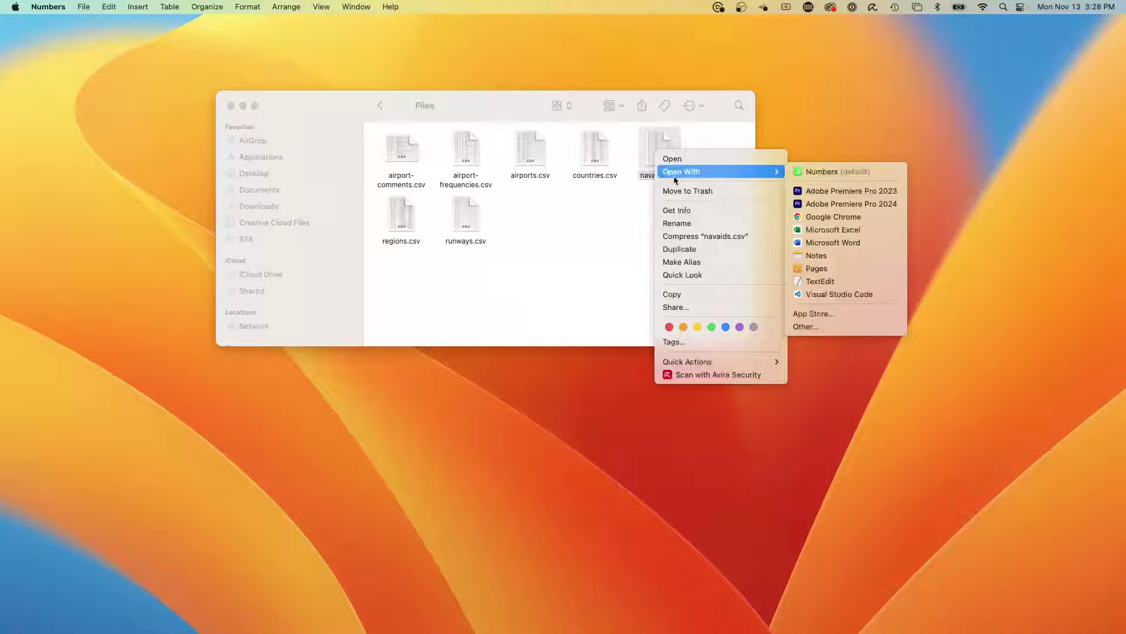
{"action": "left_click", "coordinate": [871, 173]}
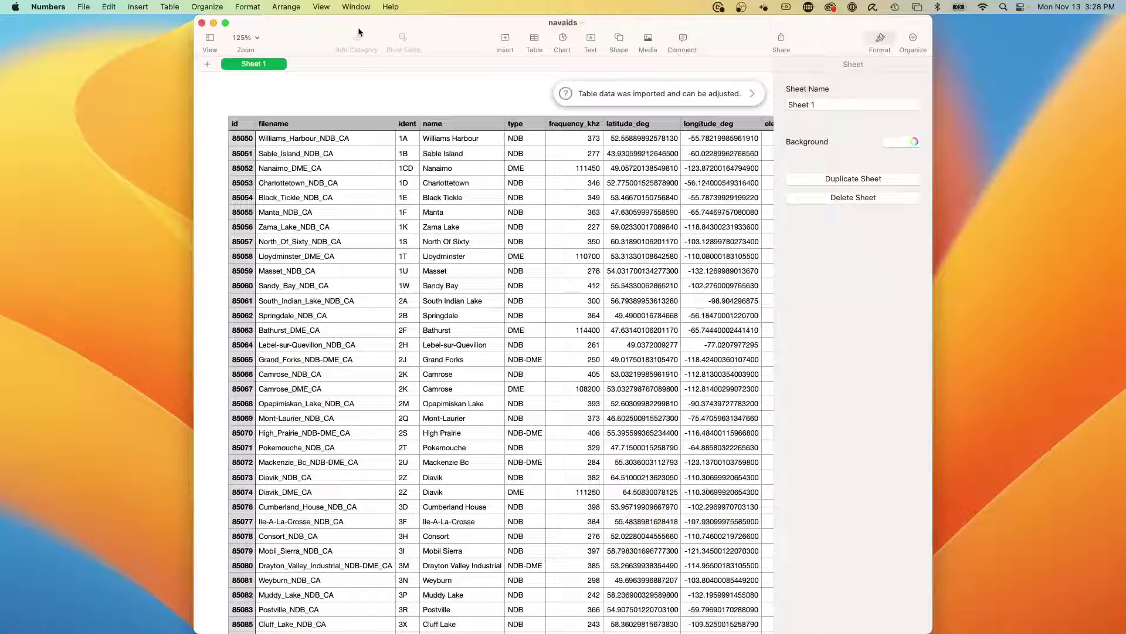
{"action": "scroll", "coordinate": [678, 229], "scroll_direction": "right", "scroll_amount": 10}
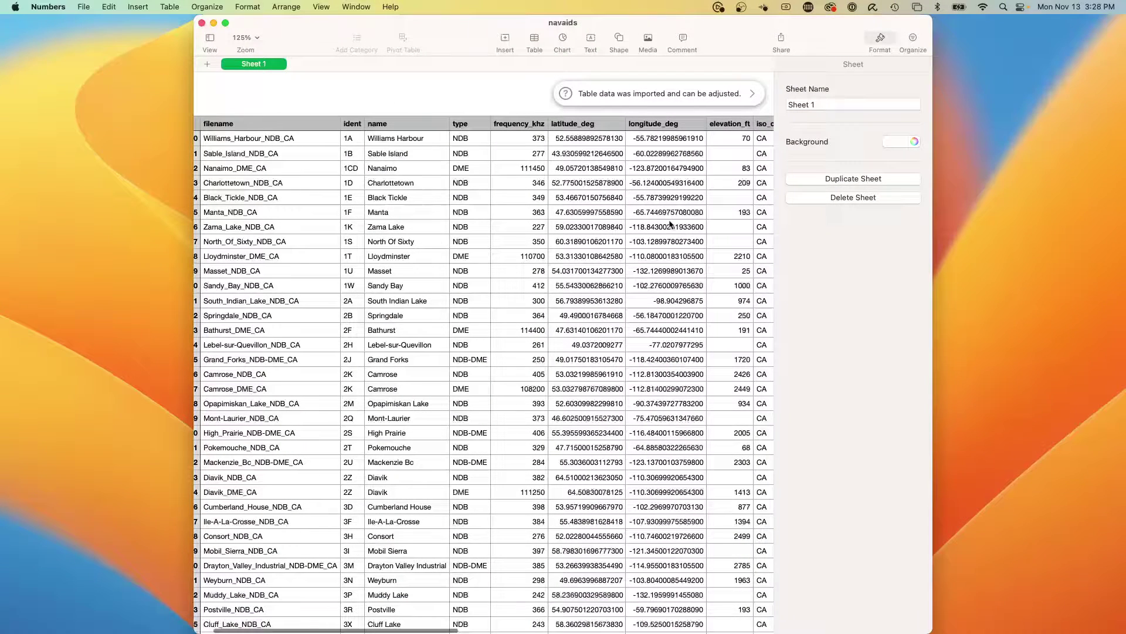
{"action": "scroll", "coordinate": [648, 224], "scroll_direction": "right", "scroll_amount": 15}
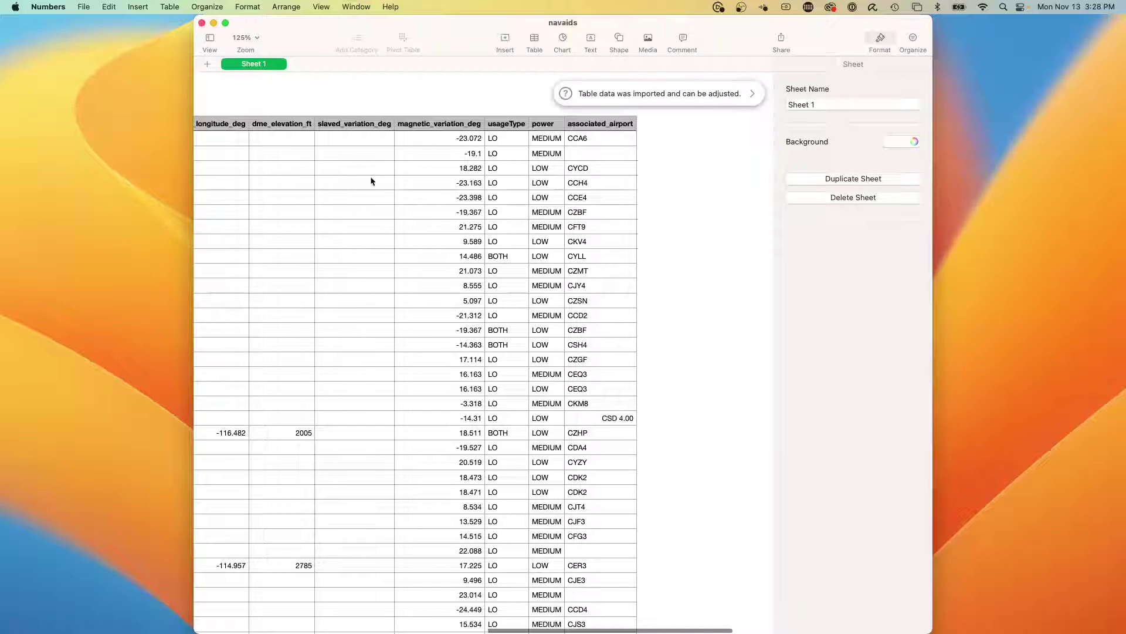
{"action": "left_click", "coordinate": [200, 24]}
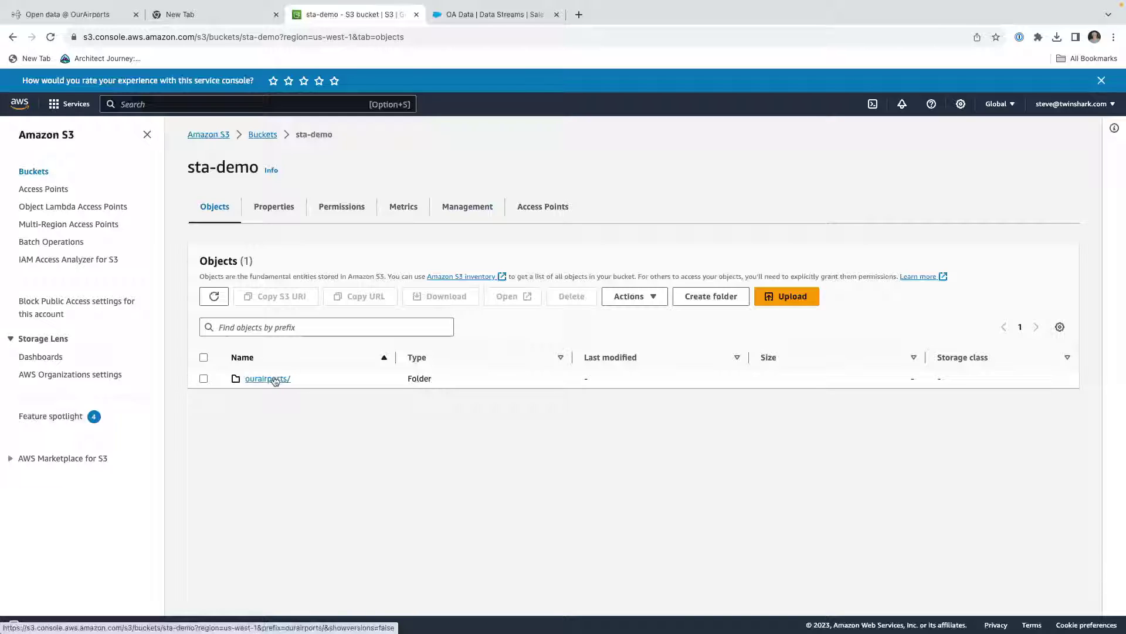
- Open the ourairports/ folder inside the sta-demo bucket
{"action": "left_click", "coordinate": [276, 379]}
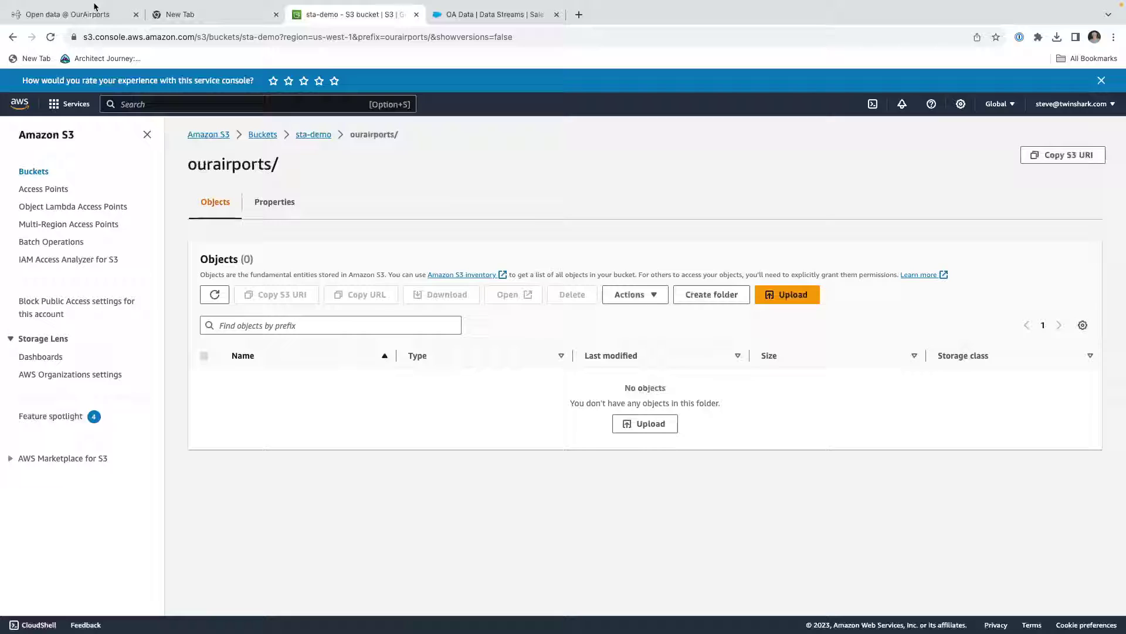
- Exit full screen and open the Upload page for the ourairports folder
{"action": "left_click", "coordinate": [39, 23]}
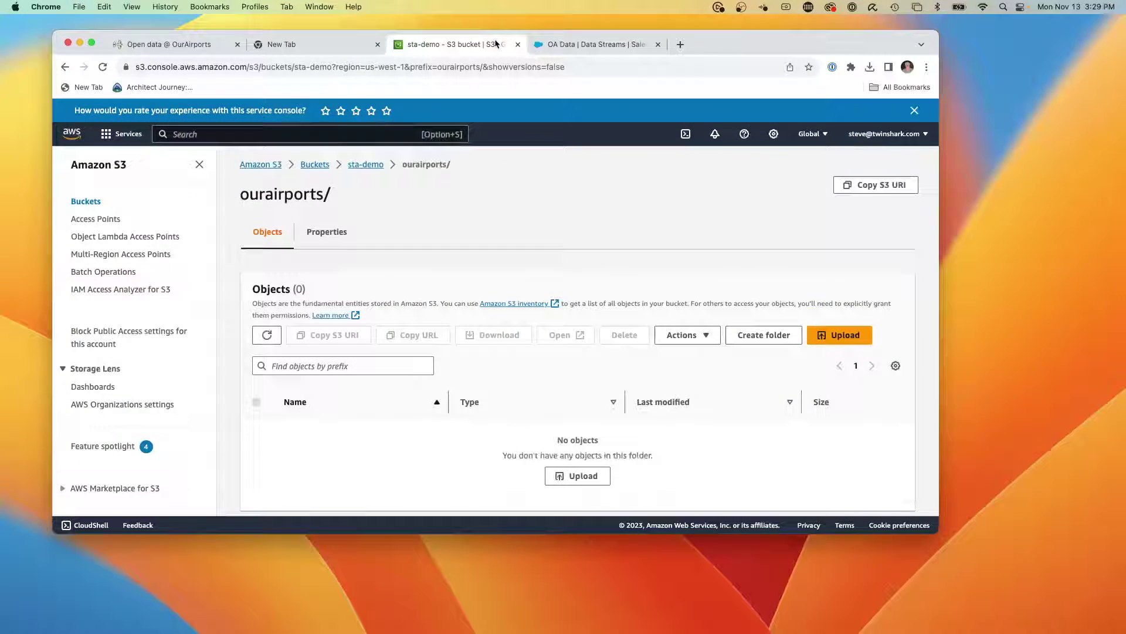
{"action": "left_click_drag", "start_coordinate": [692, 44], "coordinate": [756, 35]}
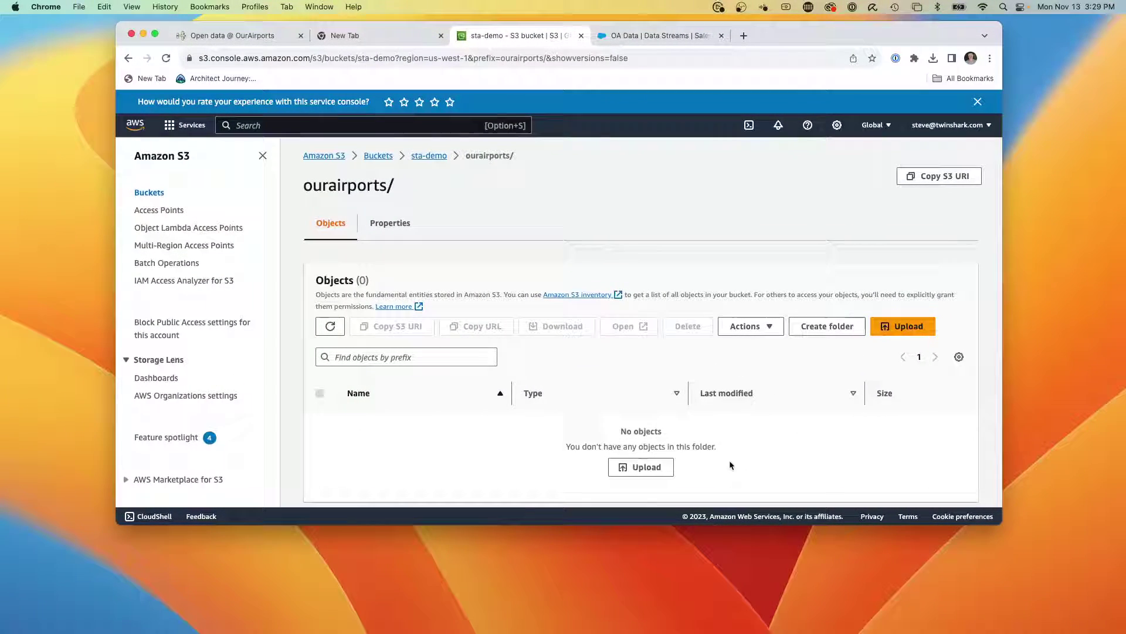
{"action": "left_click", "coordinate": [641, 467]}
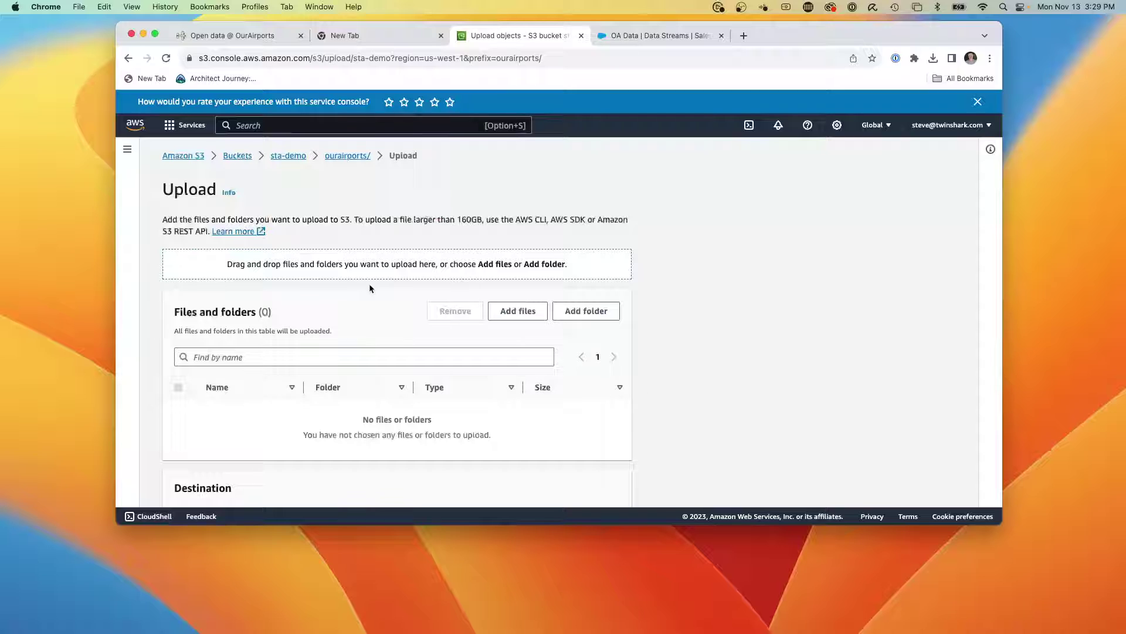
- Drag all seven OurAirports CSVs from Finder onto the upload list and review them
{"action": "key", "text": "super+Tab"}
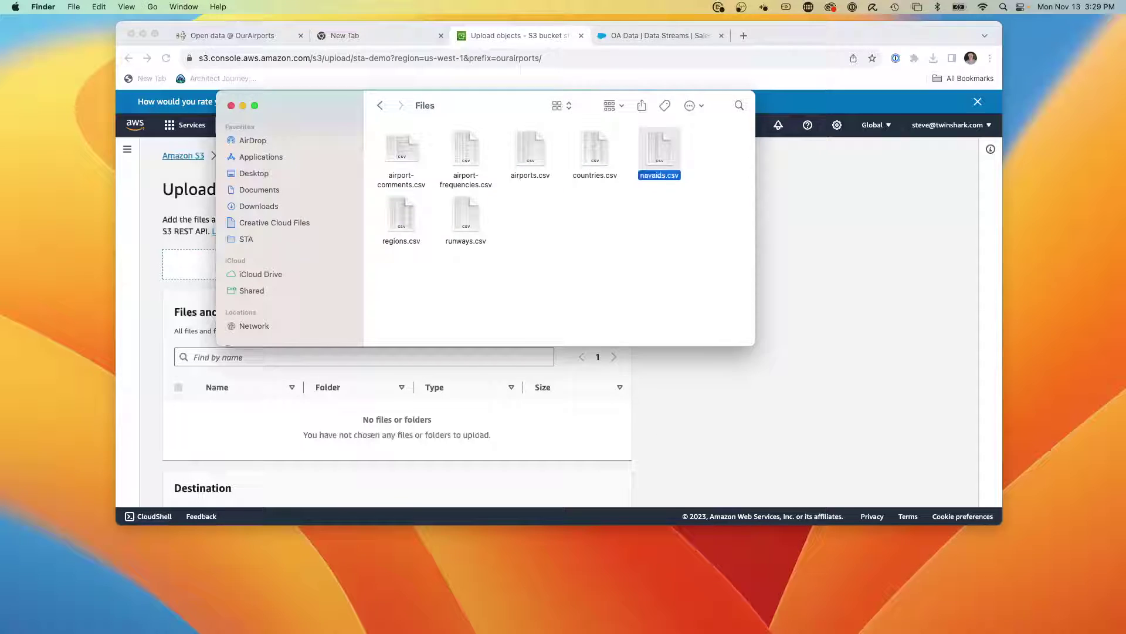
{"action": "left_click_drag", "start_coordinate": [335, 98], "coordinate": [634, 339]}
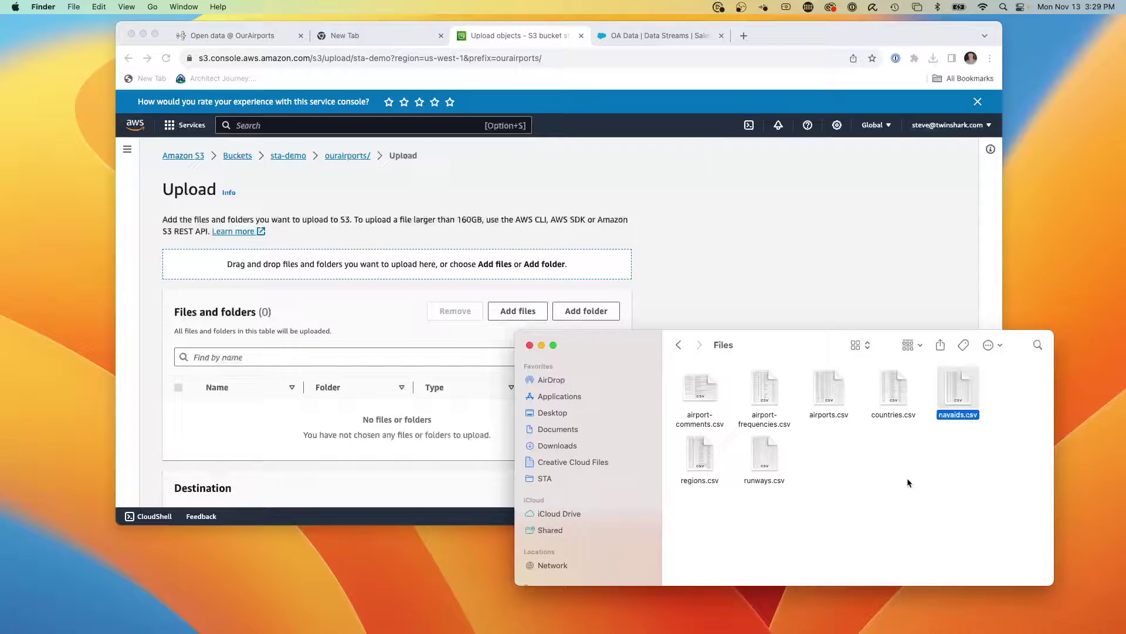
{"action": "left_click_drag", "start_coordinate": [941, 494], "coordinate": [389, 271]}
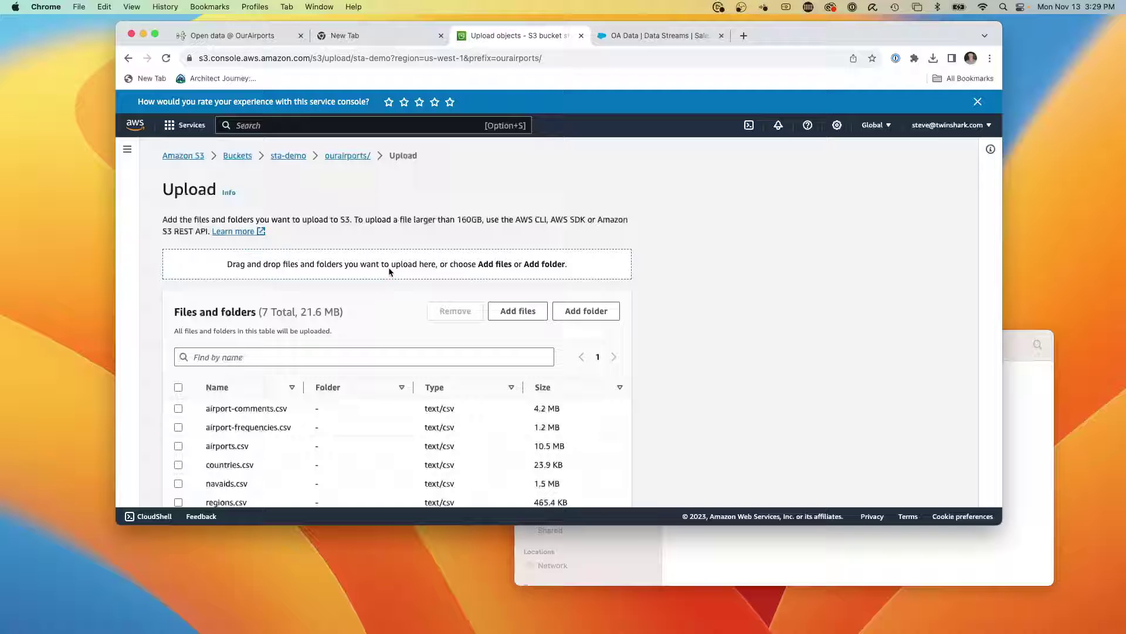
{"action": "scroll", "coordinate": [404, 295], "scroll_direction": "down", "scroll_amount": 2}
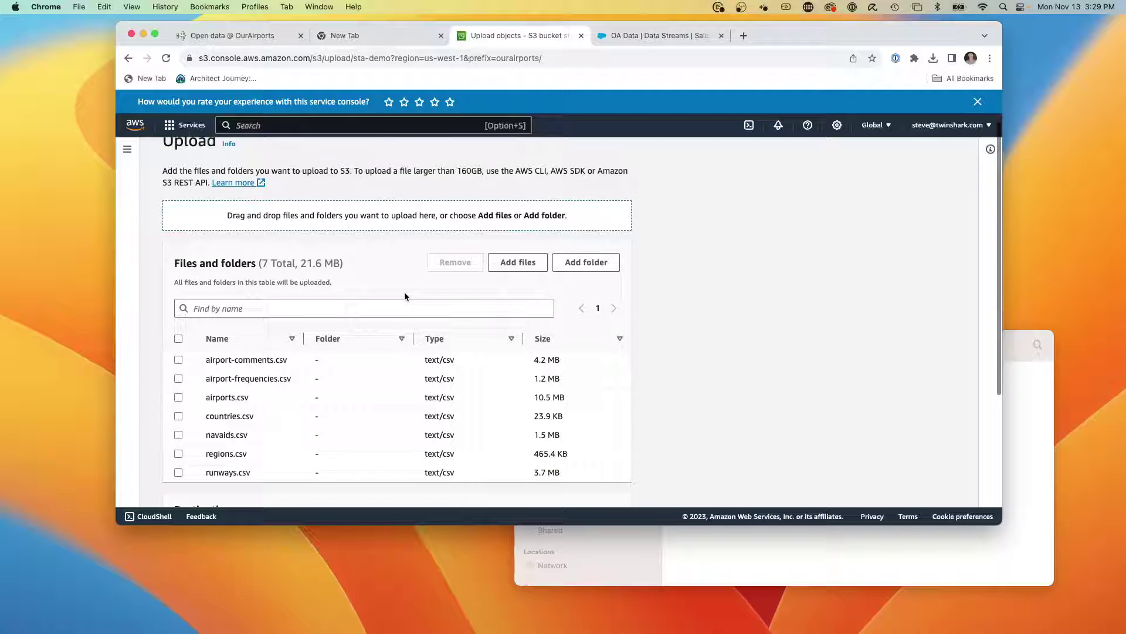
{"action": "scroll", "coordinate": [405, 297], "scroll_direction": "down", "scroll_amount": 2}
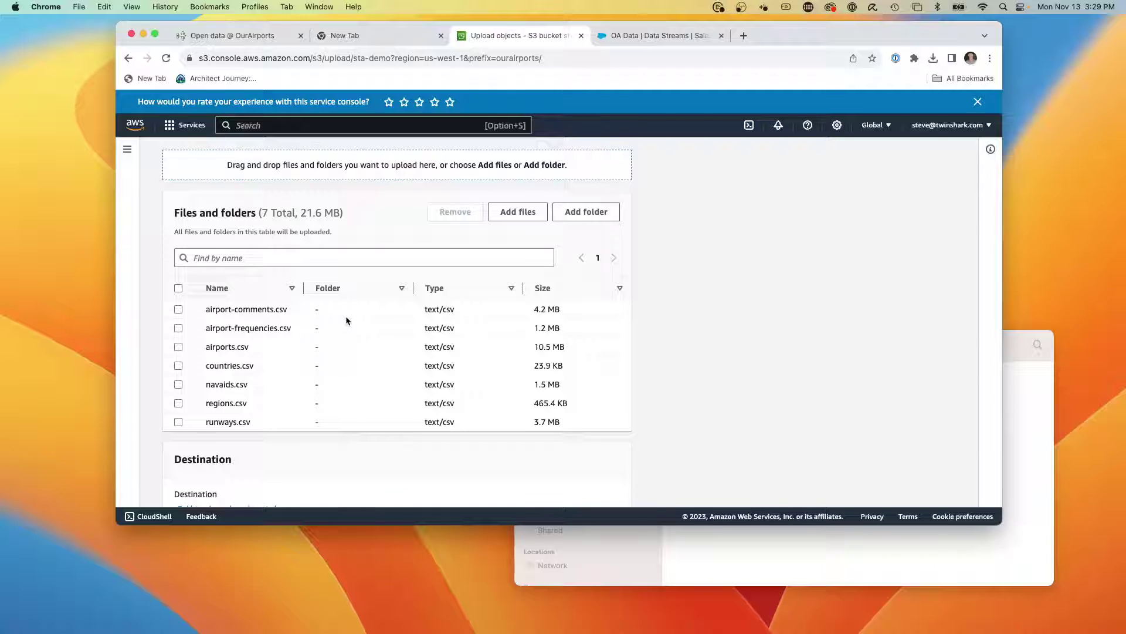
{"action": "scroll", "coordinate": [346, 320], "scroll_direction": "up", "scroll_amount": 3}
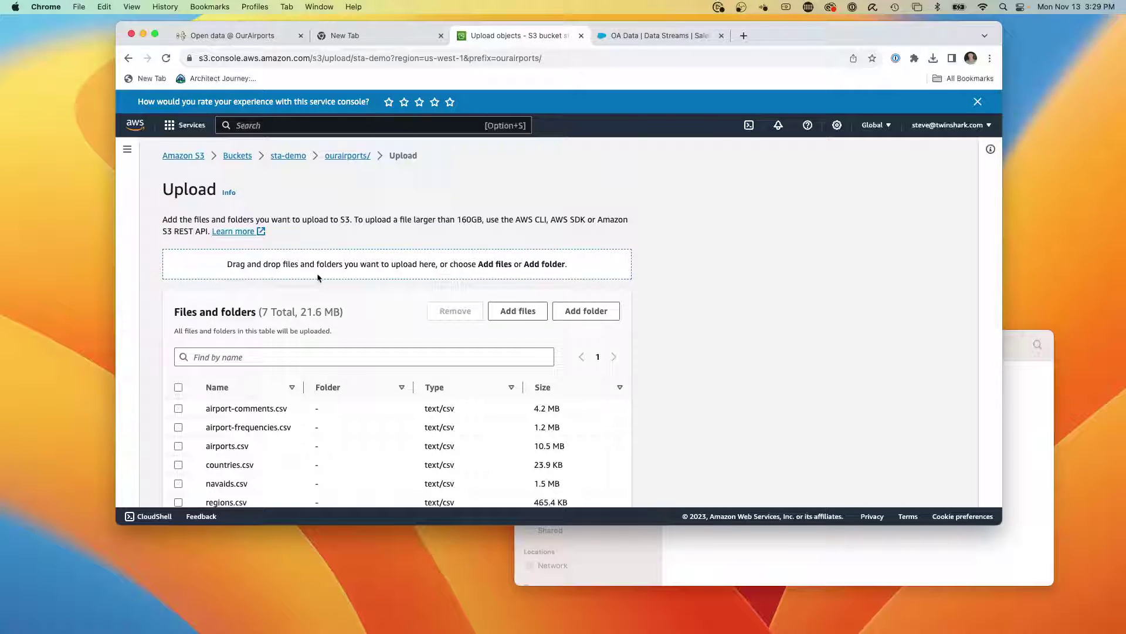
{"action": "scroll", "coordinate": [453, 324], "scroll_direction": "down", "scroll_amount": 4}
- Upload the seven CSVs, close the status page and scroll the ourairports object list
{"action": "left_click", "coordinate": [605, 484]}
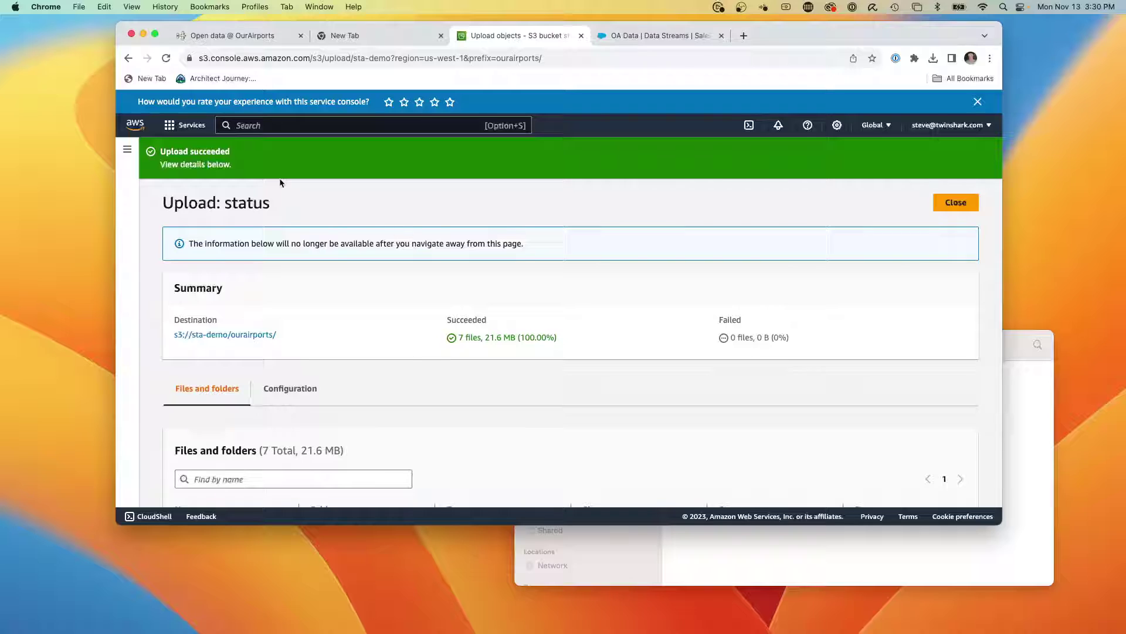
{"action": "left_click", "coordinate": [951, 208]}
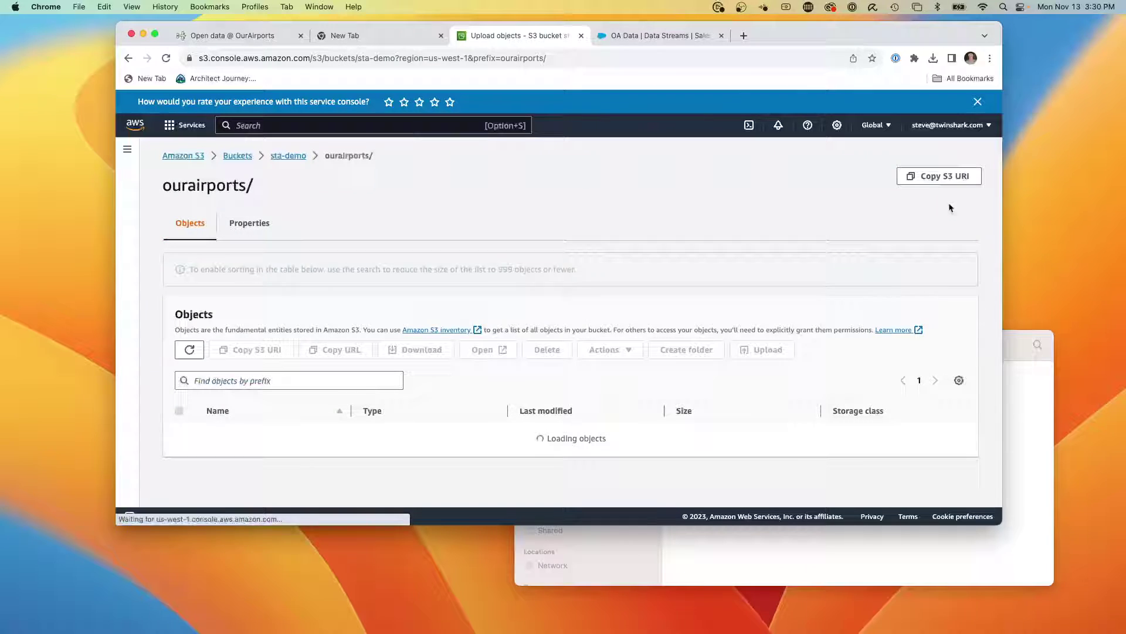
{"action": "scroll", "coordinate": [309, 270], "scroll_direction": "down", "scroll_amount": 2}
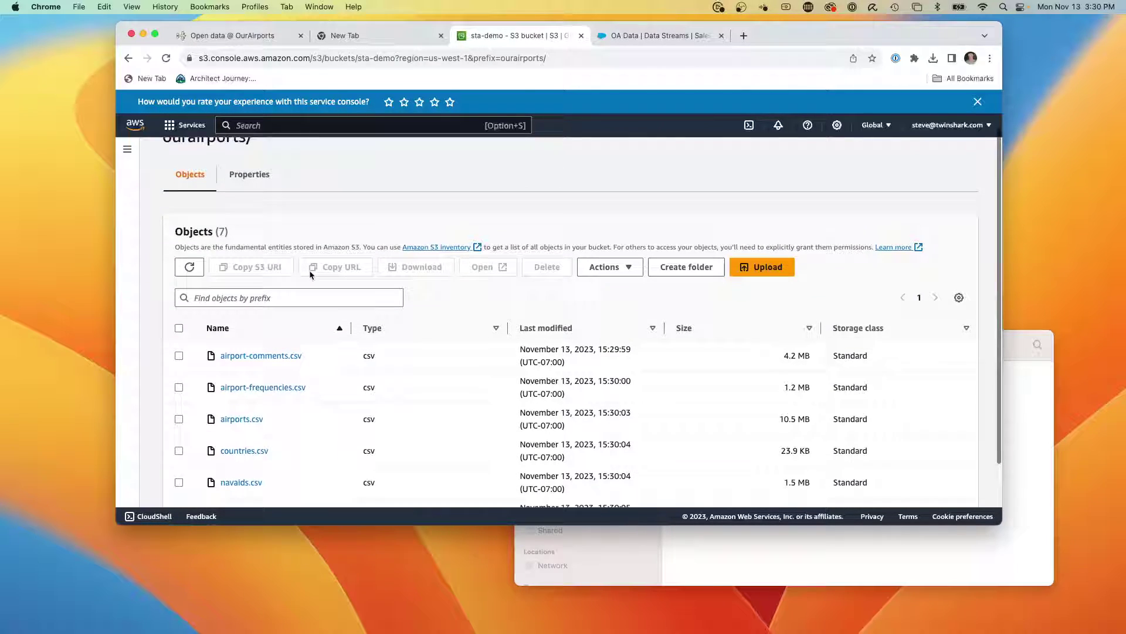
{"action": "scroll", "coordinate": [309, 269], "scroll_direction": "down", "scroll_amount": 2}
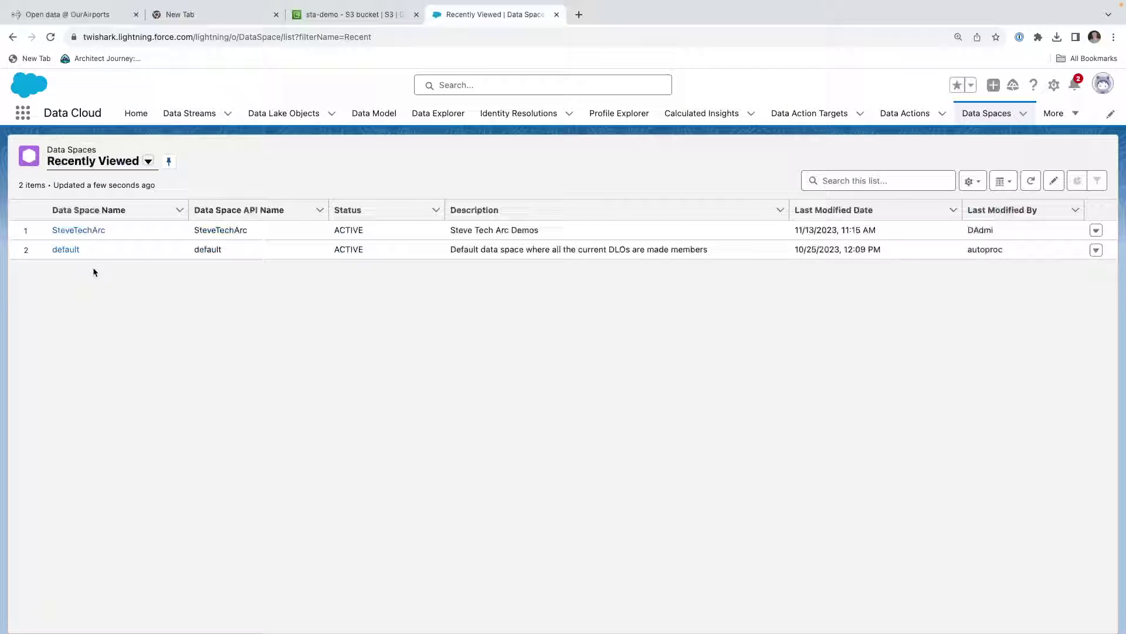
- Zoom the page to 125% and open Data Cloud Setup from the gear menu in a new tab
{"action": "key", "text": "ctrl+plus"}
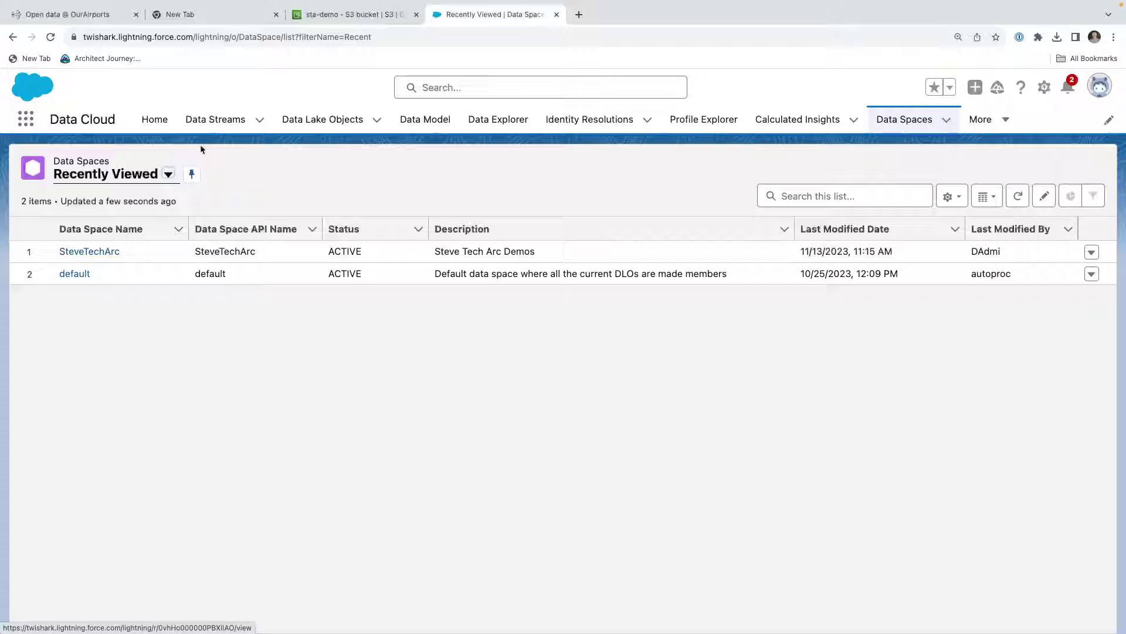
{"action": "left_click", "coordinate": [25, 119]}
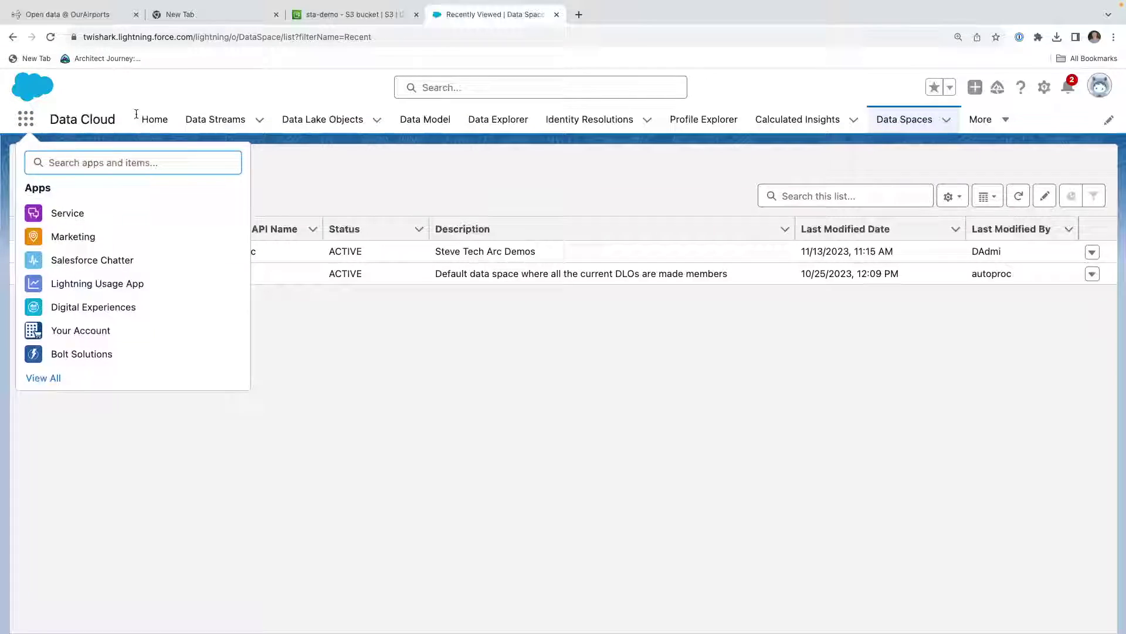
{"action": "left_click", "coordinate": [704, 89]}
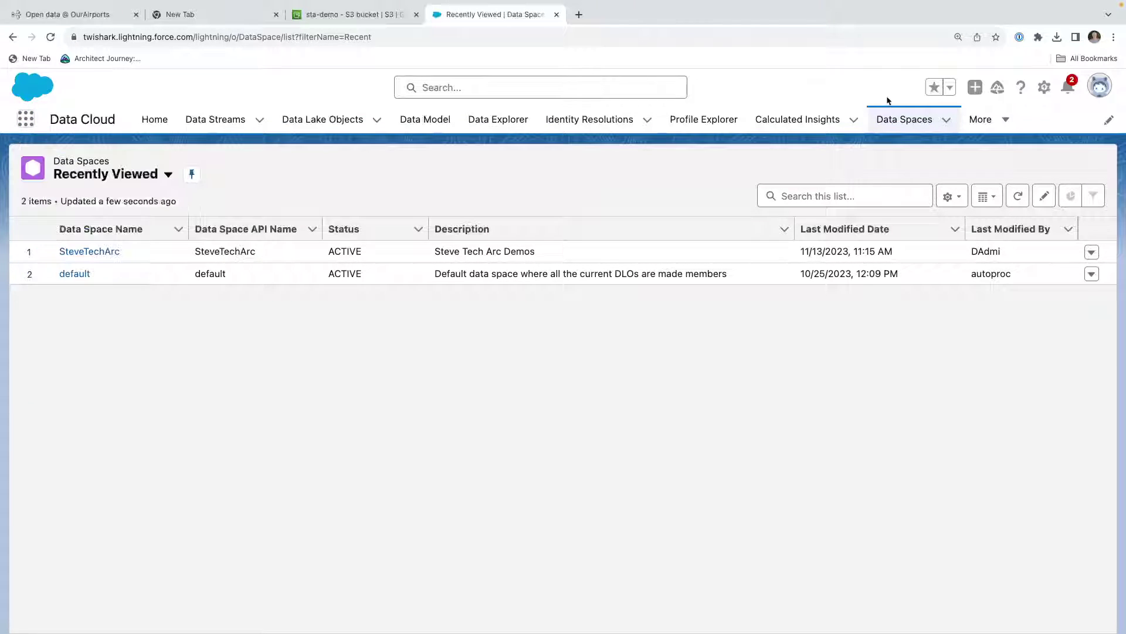
{"action": "left_click", "coordinate": [1044, 87]}
{"action": "left_click", "coordinate": [983, 186]}
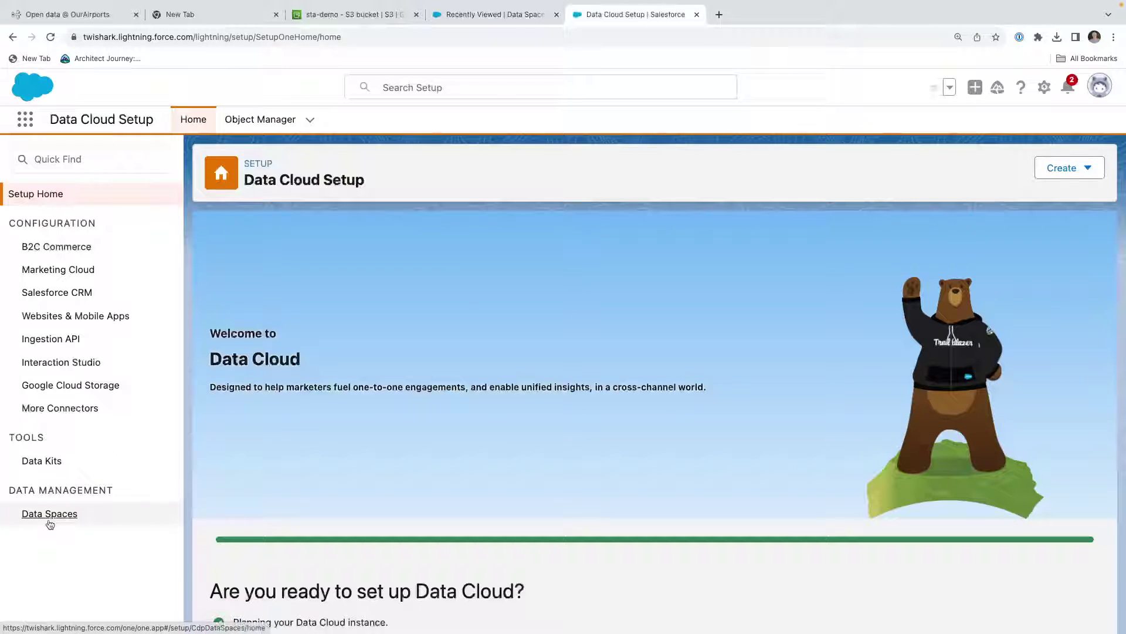
- Show the Data Spaces list, then open the general Setup home in a new tab
{"action": "left_click", "coordinate": [50, 515]}
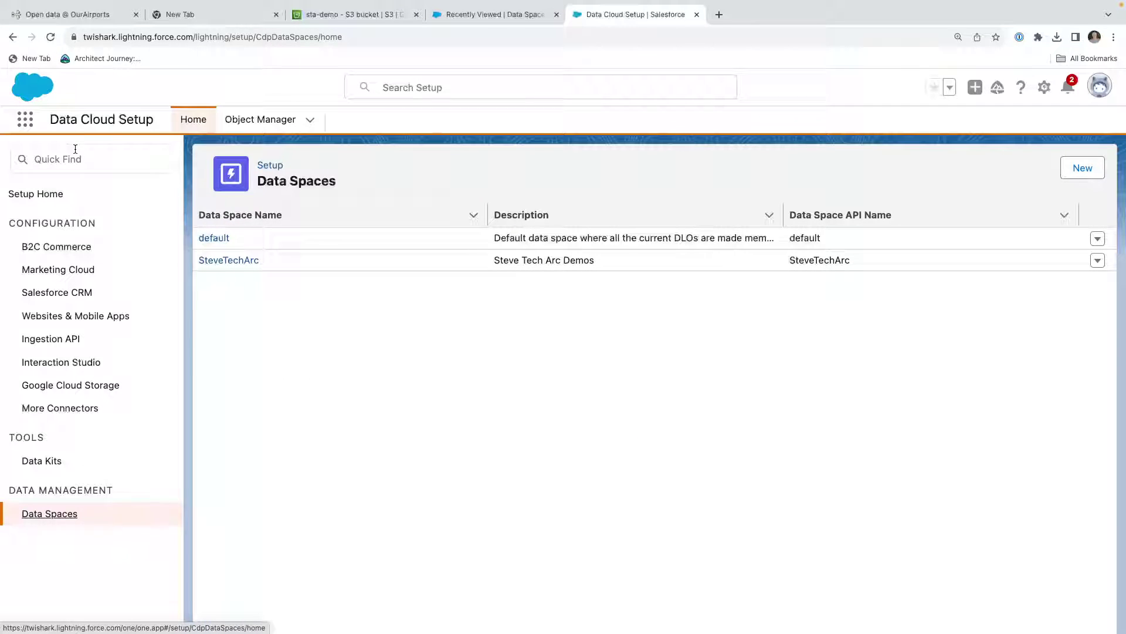
{"action": "left_click", "coordinate": [25, 119]}
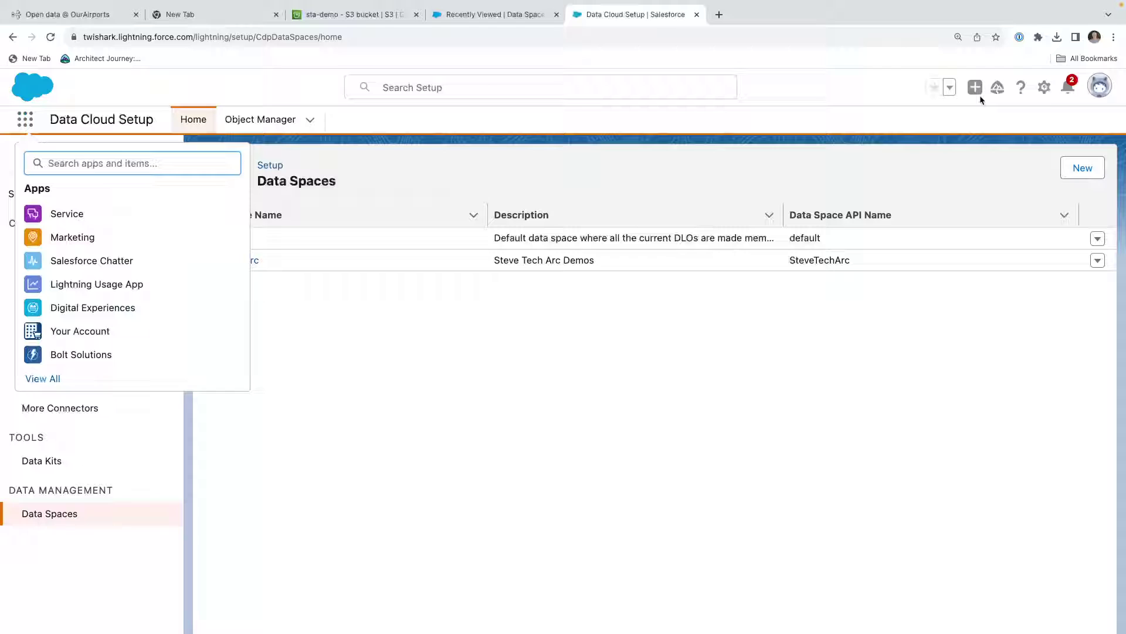
{"action": "left_click", "coordinate": [1045, 87]}
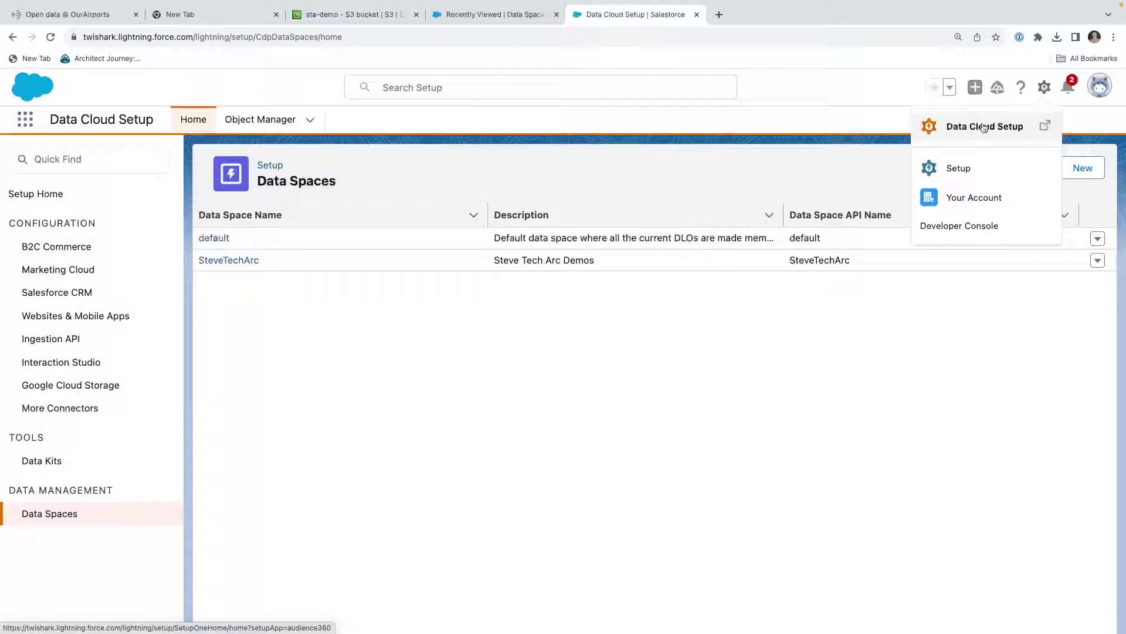
{"action": "left_click", "coordinate": [958, 168]}
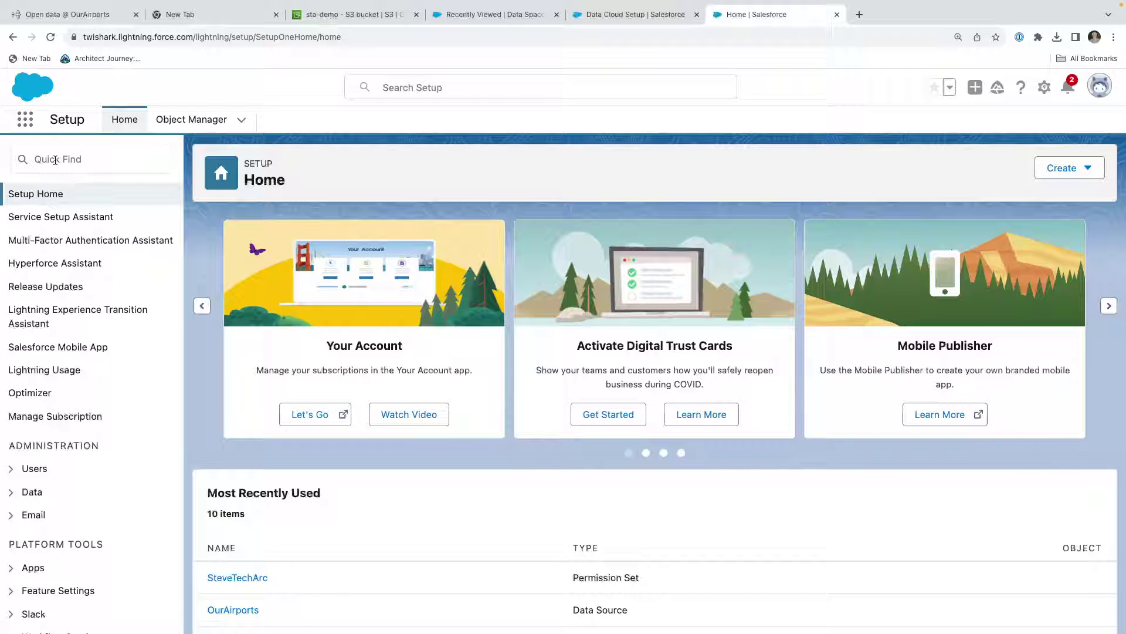
- Find the Permission Sets page by searching 'permission', then return to the Data Cloud app
{"action": "left_click", "coordinate": [55, 160]}
{"action": "type", "text": "permission"}
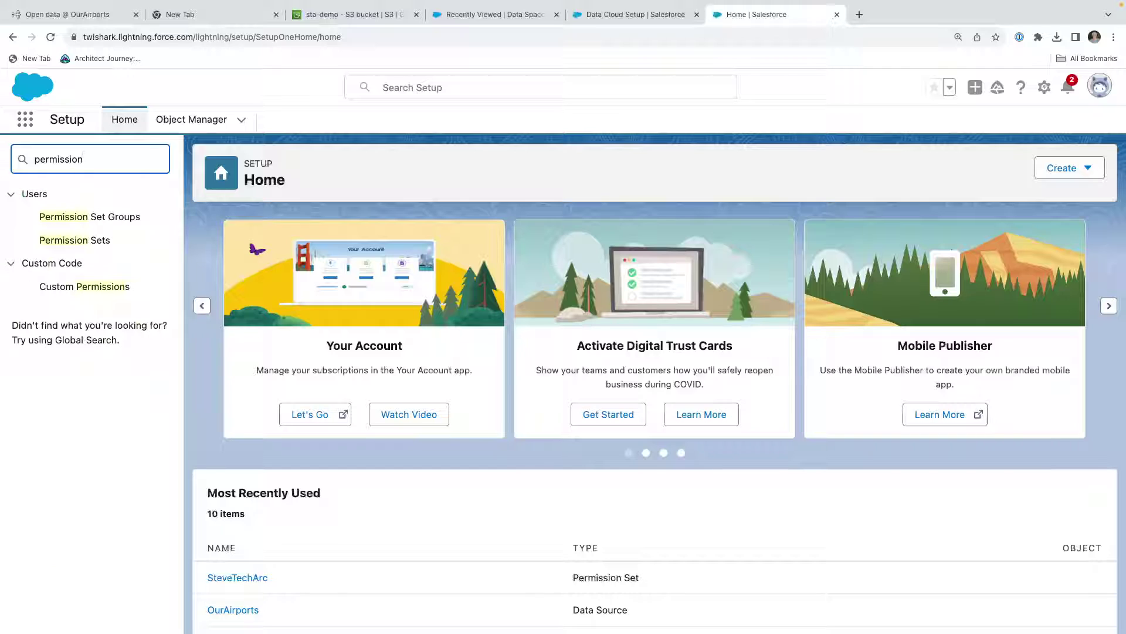
{"action": "left_click", "coordinate": [70, 243]}
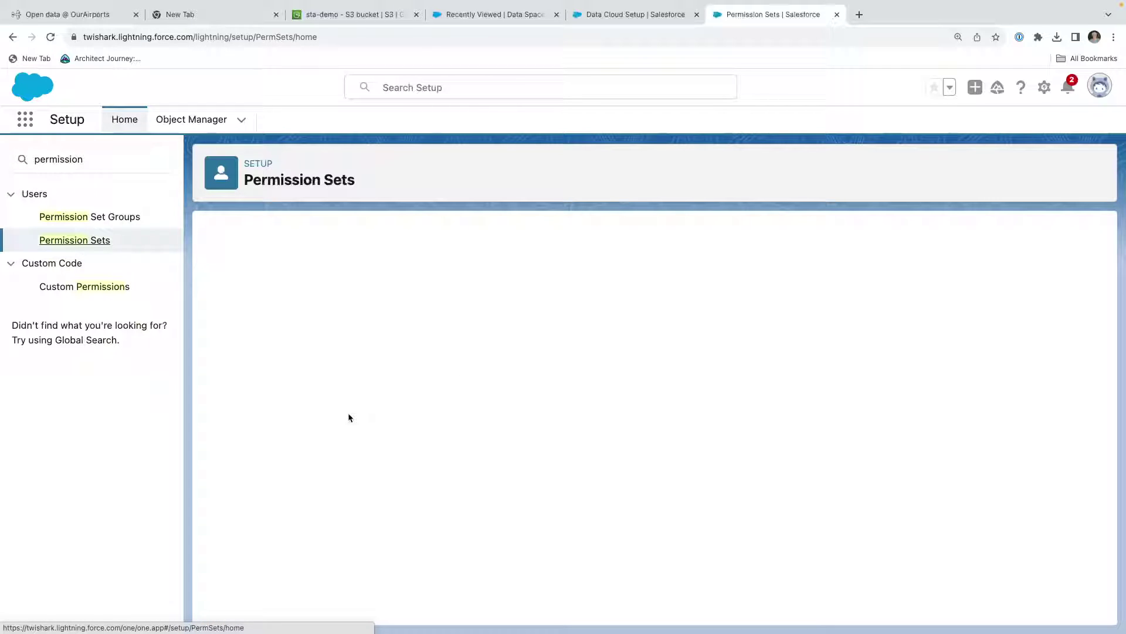
{"action": "scroll", "coordinate": [305, 557], "scroll_direction": "down", "scroll_amount": 1}
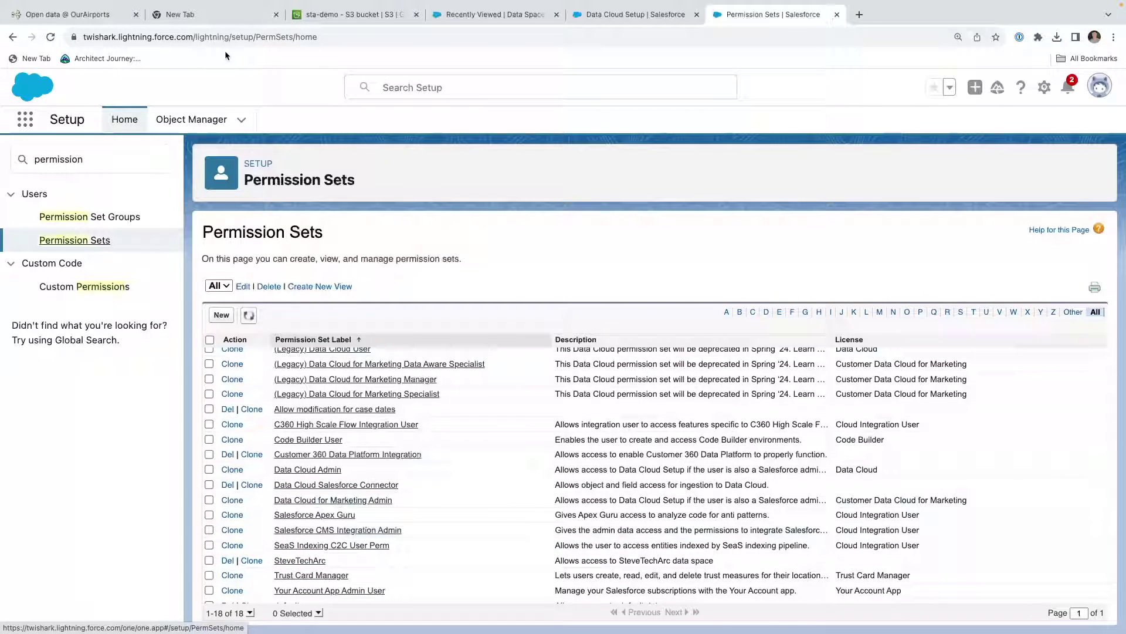
{"action": "left_click", "coordinate": [612, 17]}
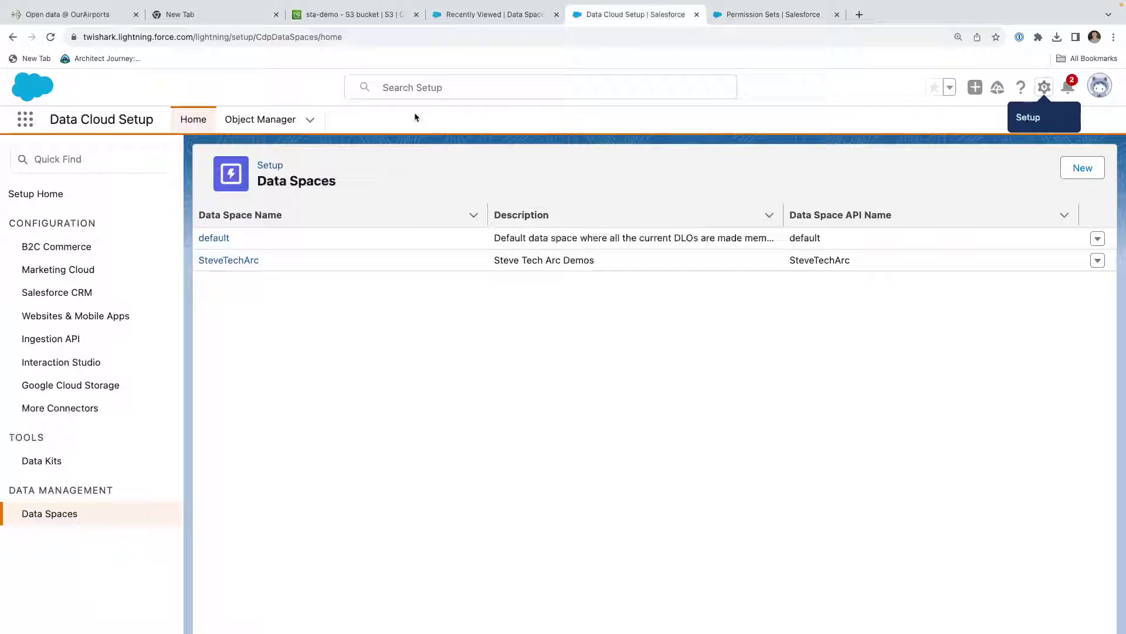
{"action": "left_click", "coordinate": [480, 16]}
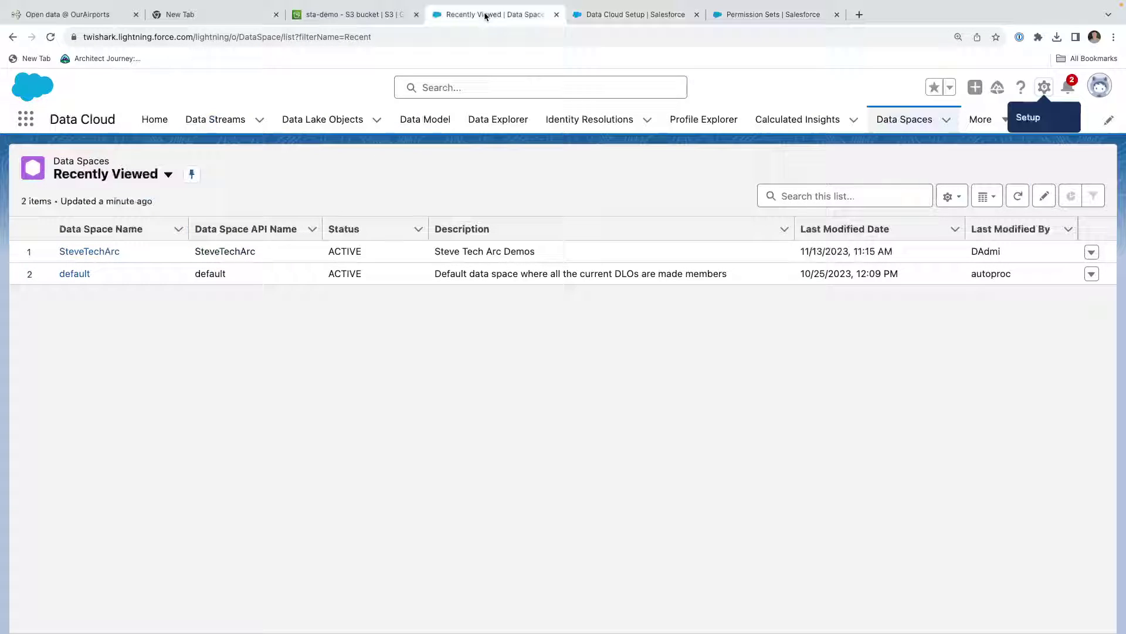
- Show the data streams filtered to the OA Data list view
{"action": "left_click", "coordinate": [214, 120]}
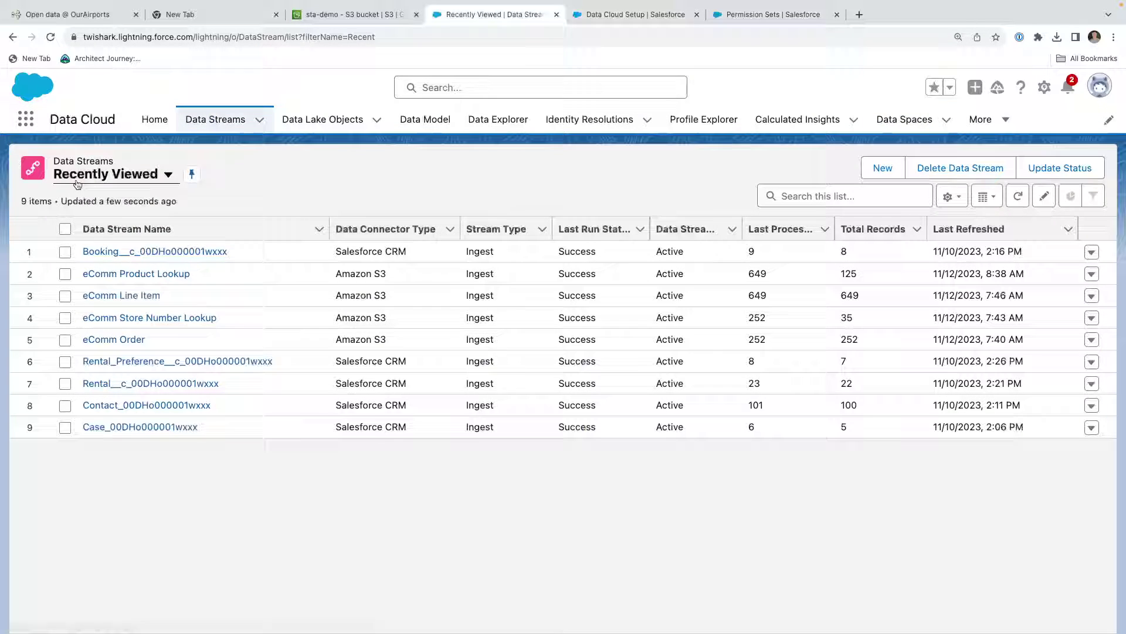
{"action": "left_click", "coordinate": [168, 173]}
{"action": "left_click", "coordinate": [97, 273]}
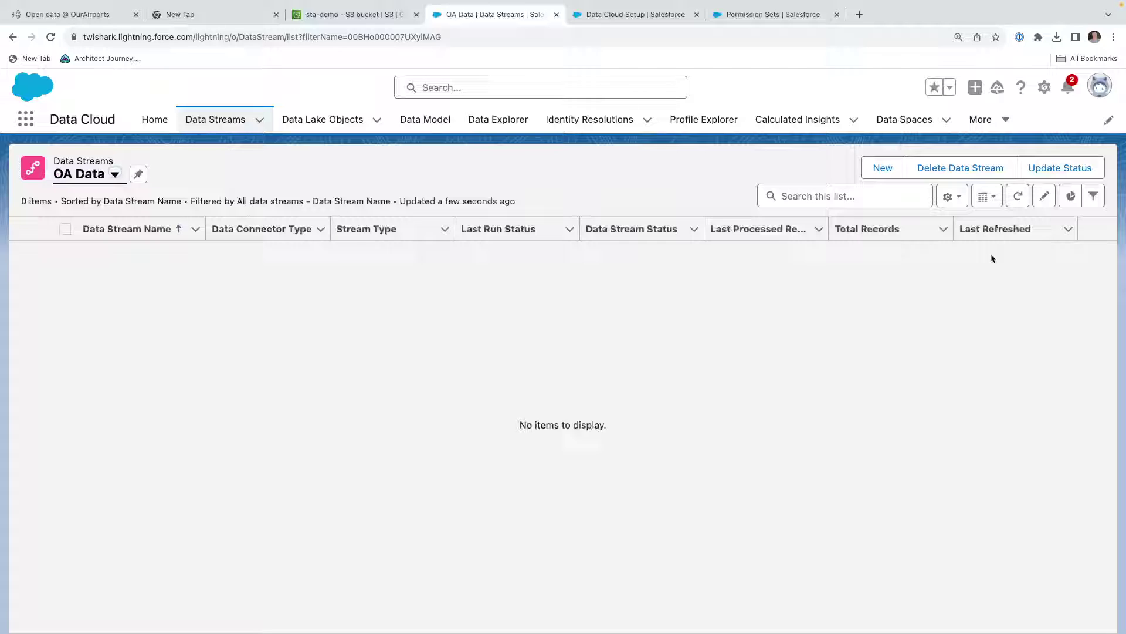
- Start a new data stream with Amazon S3 as its source and continue to its settings
{"action": "left_click", "coordinate": [883, 169]}
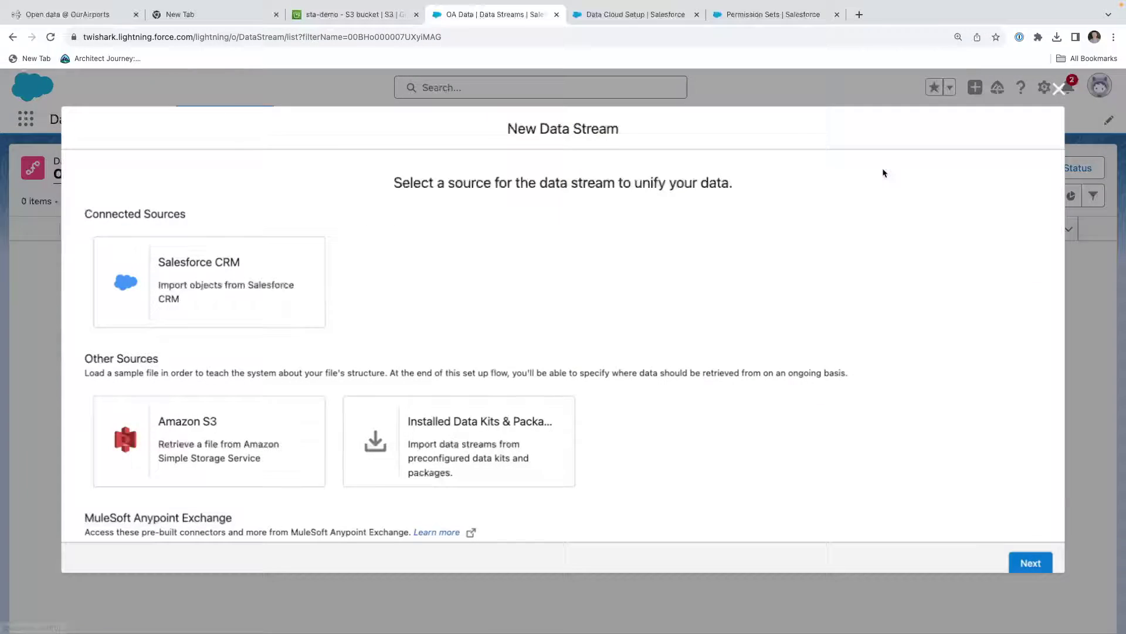
{"action": "left_click", "coordinate": [193, 428]}
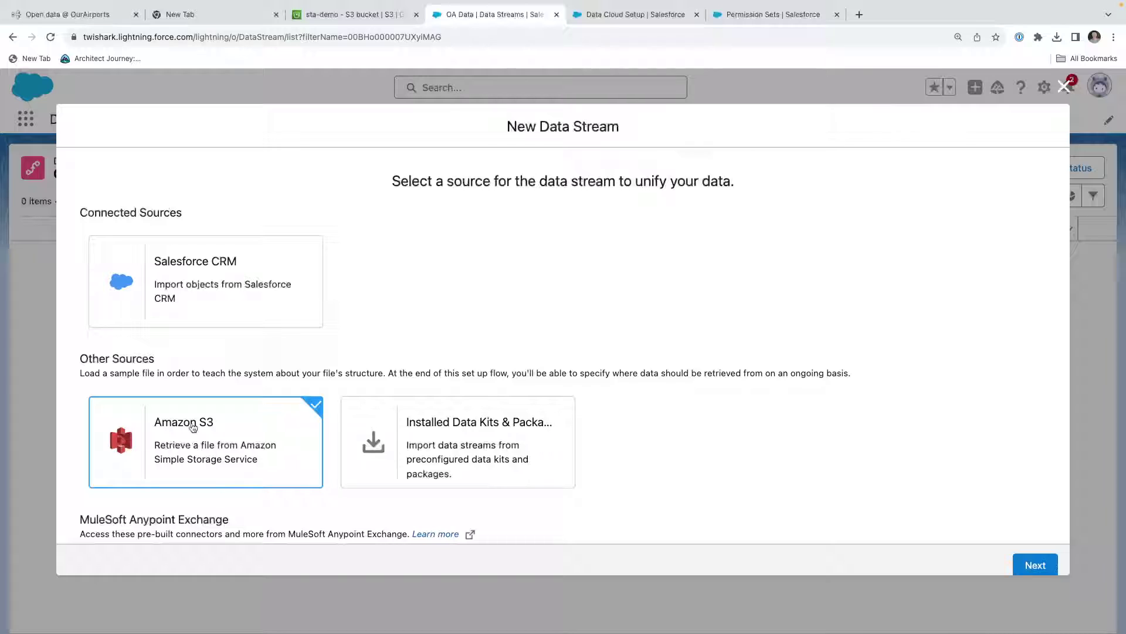
{"action": "scroll", "coordinate": [246, 422], "scroll_direction": "down", "scroll_amount": 4}
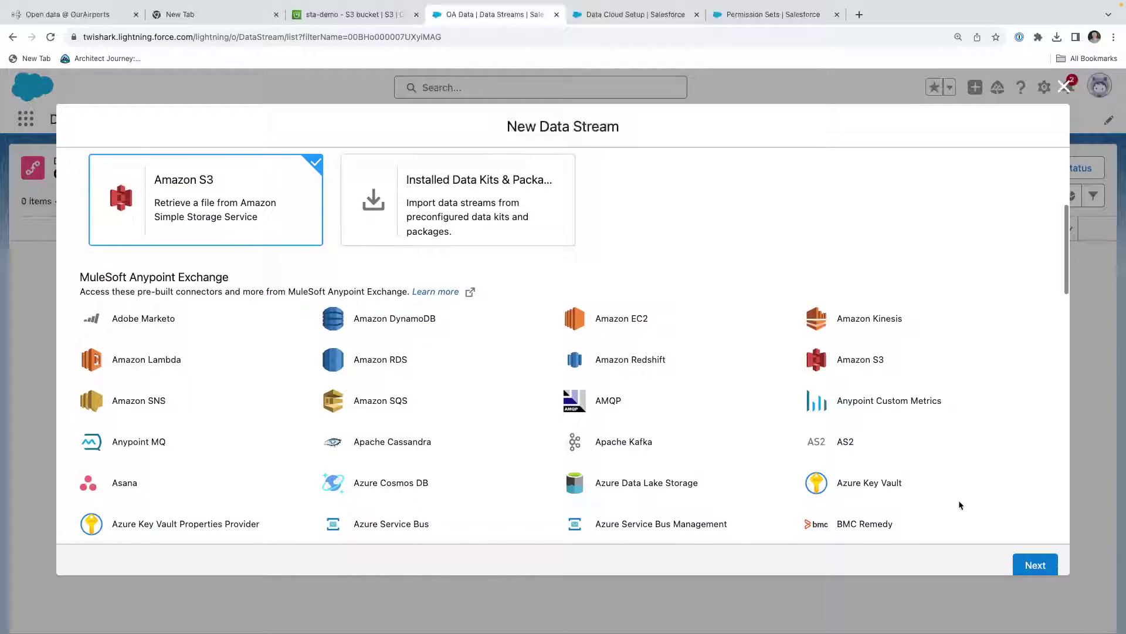
{"action": "left_click", "coordinate": [1036, 564]}
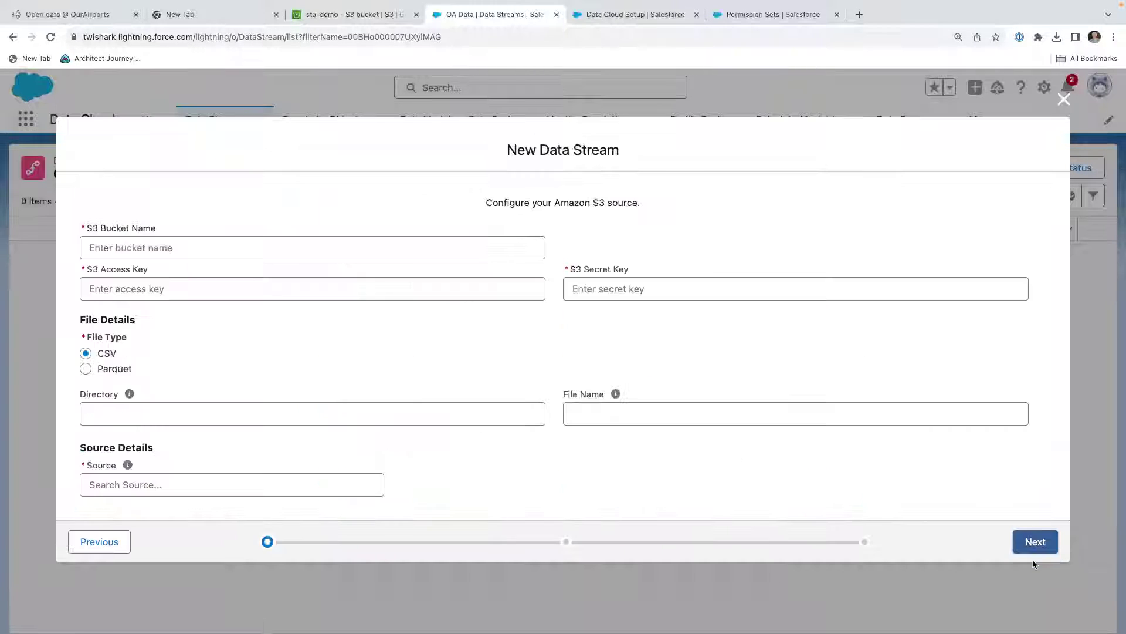
- Fill in bucket sta-demo, the access credentials, directory ourairports/ and file airports.csv
{"action": "left_click", "coordinate": [188, 247]}
{"action": "left_click", "coordinate": [113, 200]}
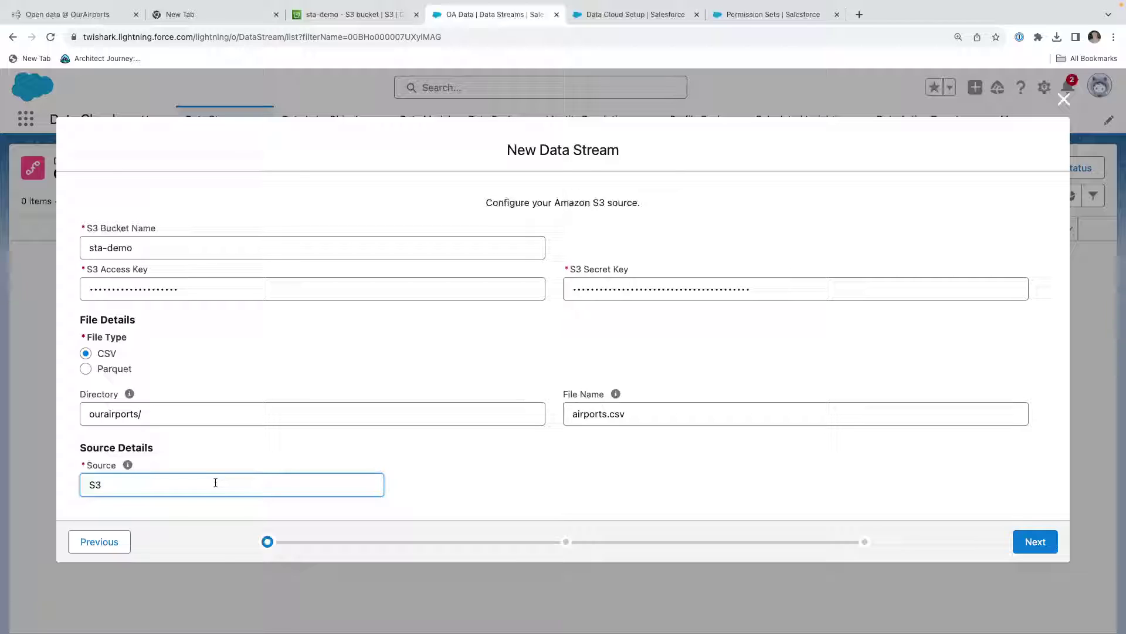
{"action": "left_click", "coordinate": [1045, 541]}
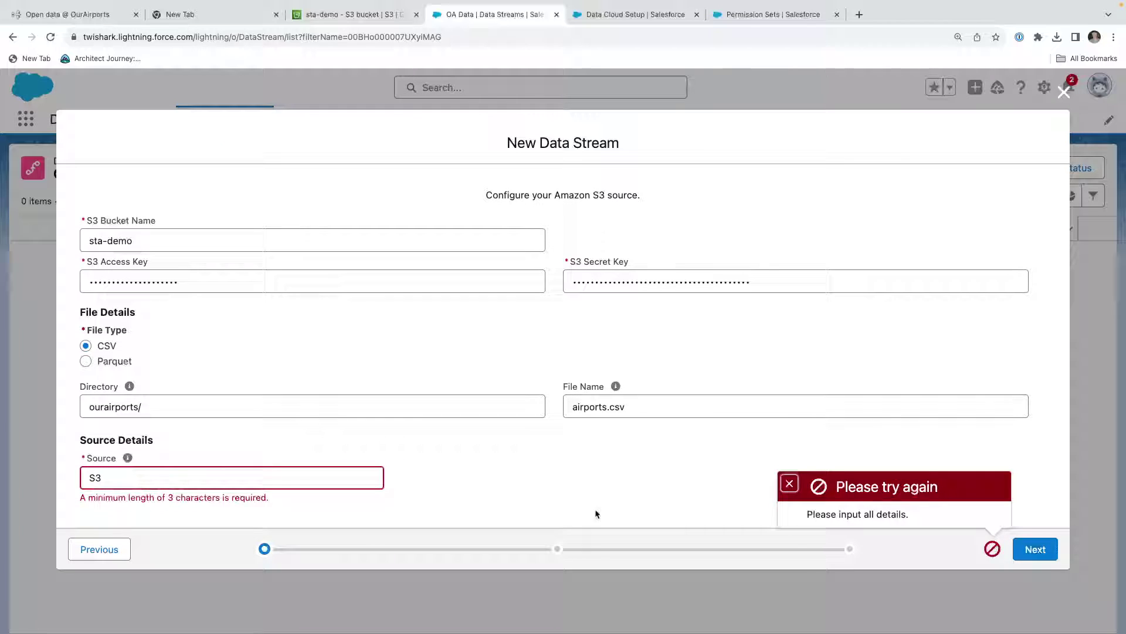
- Correct the source name to OA_S3 and advance to the data lake object step
{"action": "left_click", "coordinate": [151, 473]}
{"action": "key", "text": "BackSpace"}
{"action": "key", "text": "BackSpace"}
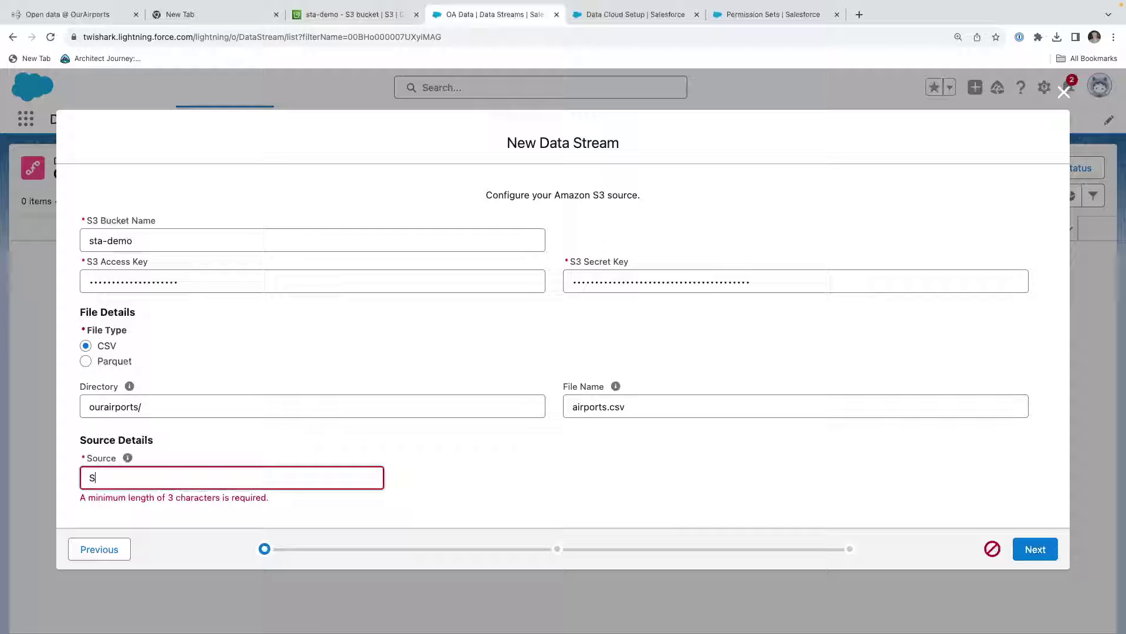
{"action": "type", "text": "AmazonS3-"}
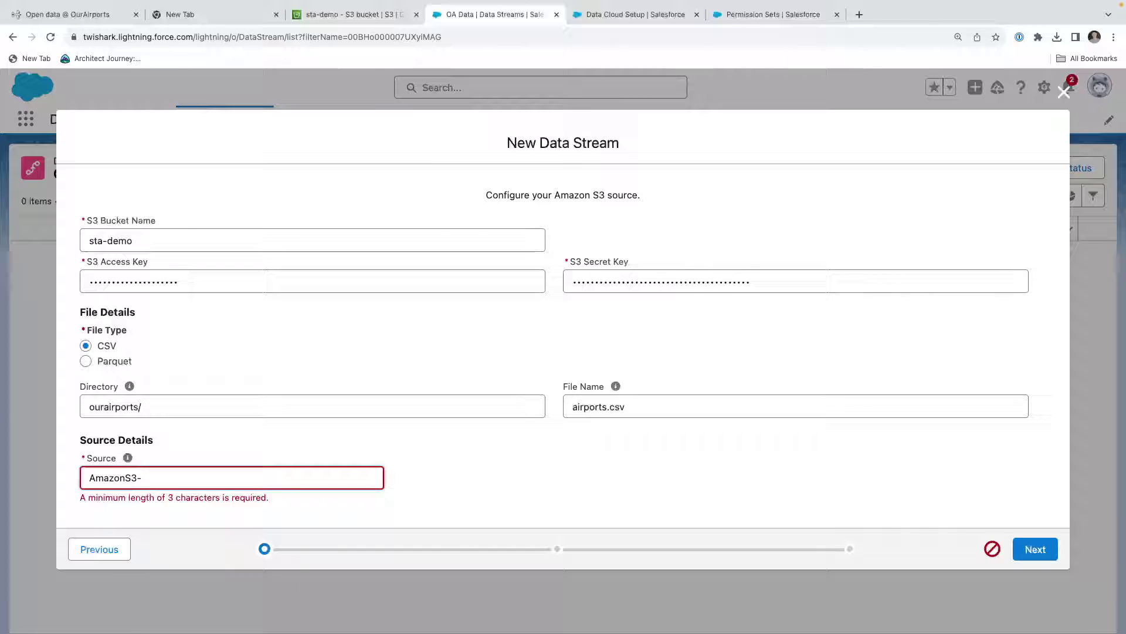
{"action": "type", "text": "3"}
{"action": "key", "text": "BackSpace"}
{"action": "key", "text": "BackSpace"}
{"action": "key", "text": "BackSpace"}
{"action": "key", "text": "BackSpace"}
{"action": "key", "text": "BackSpace"}
{"action": "key", "text": "BackSpace"}
{"action": "key", "text": "BackSpace"}
{"action": "key", "text": "BackSpace"}
{"action": "type", "text": "OA_SS3"}
{"action": "left_click", "coordinate": [1036, 549]}
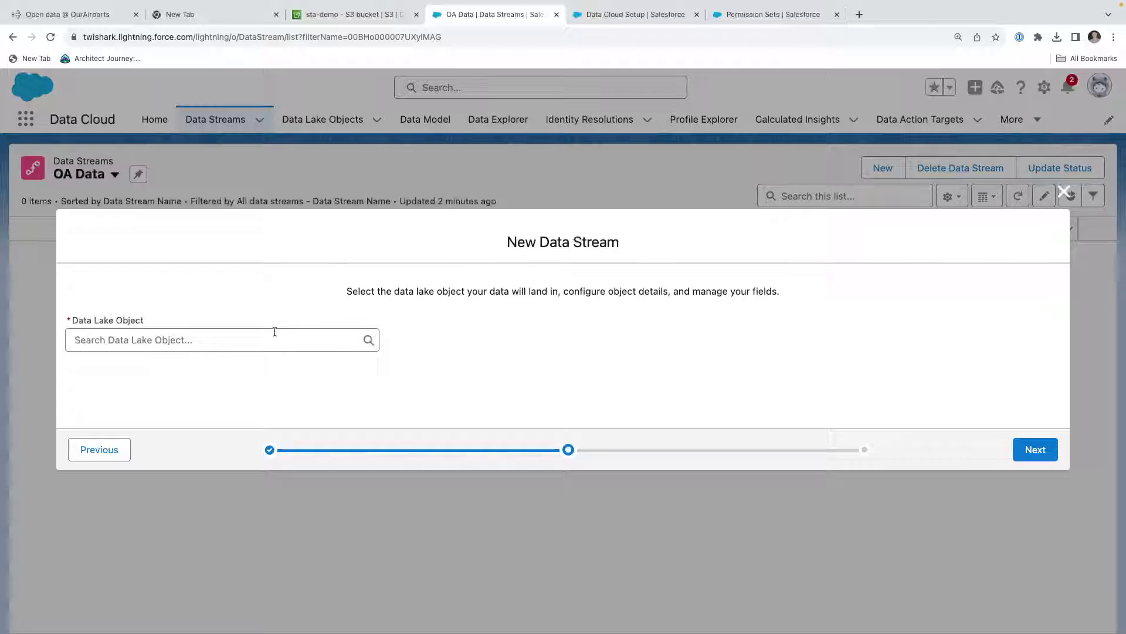
- Create a new data lake object labeled OA_Airport
{"action": "left_click", "coordinate": [170, 347]}
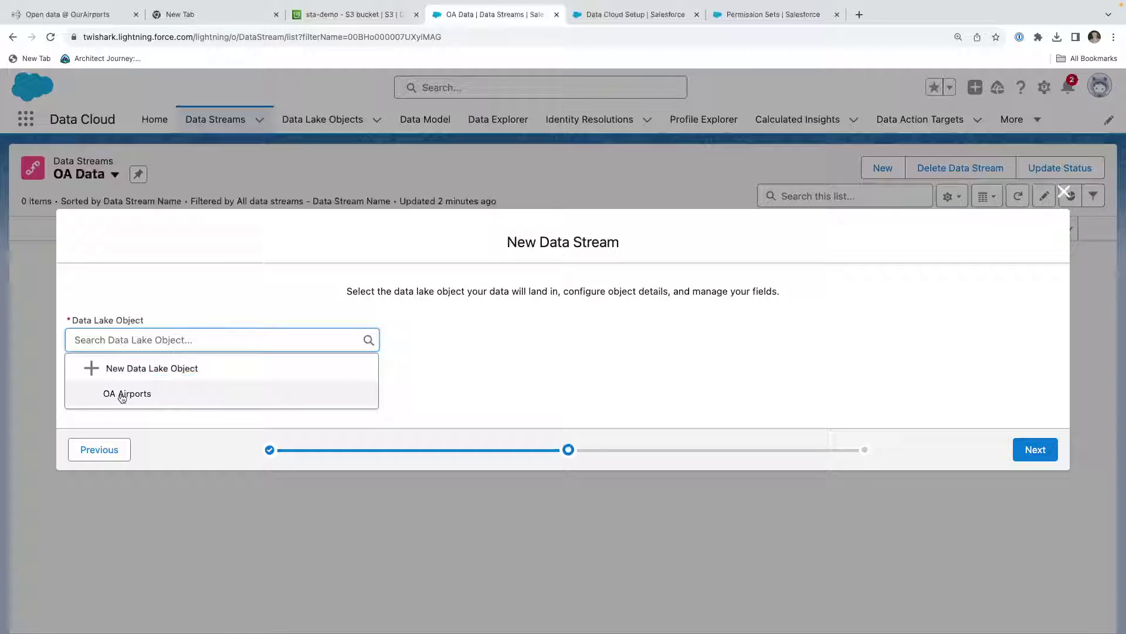
{"action": "left_click", "coordinate": [129, 368]}
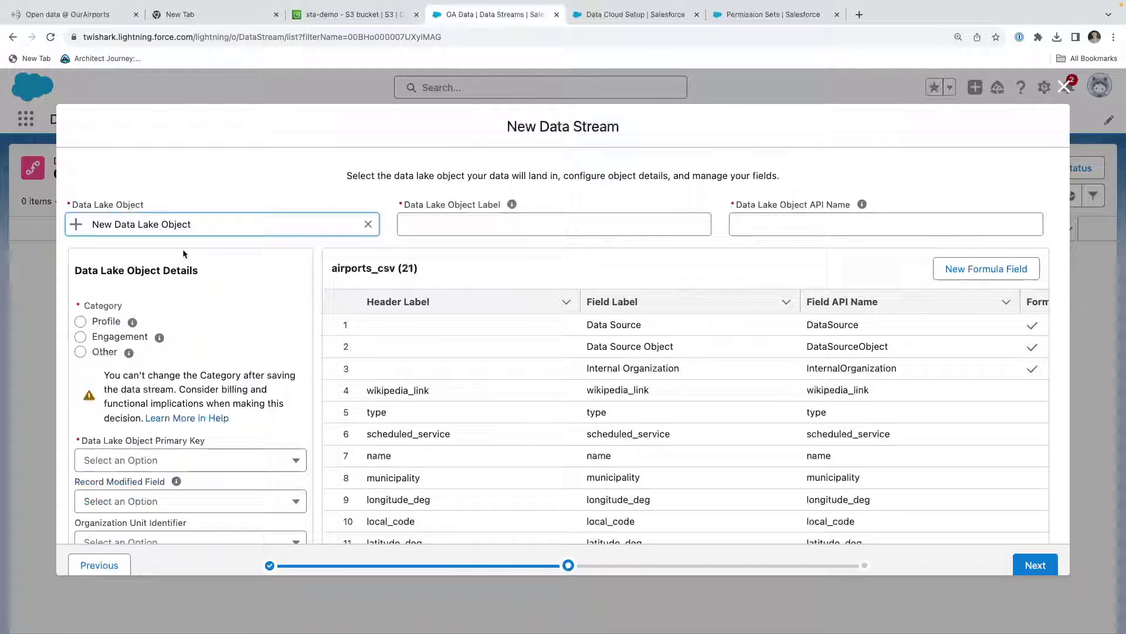
{"action": "left_click", "coordinate": [426, 224]}
{"action": "type", "text": "OA_A"}
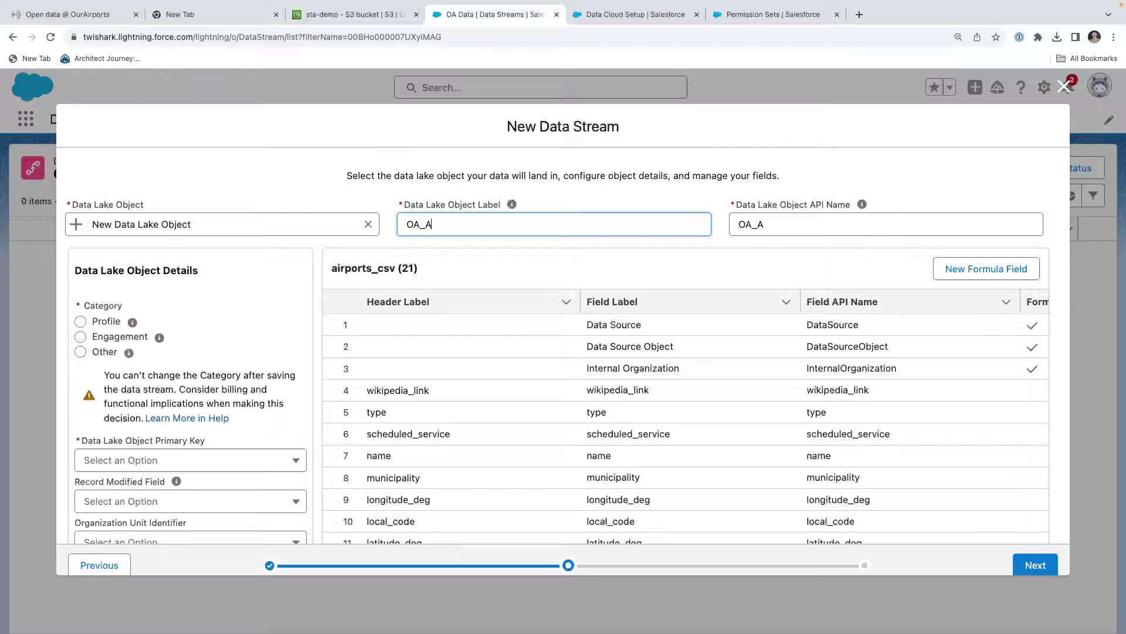
{"action": "type", "text": "rport"}
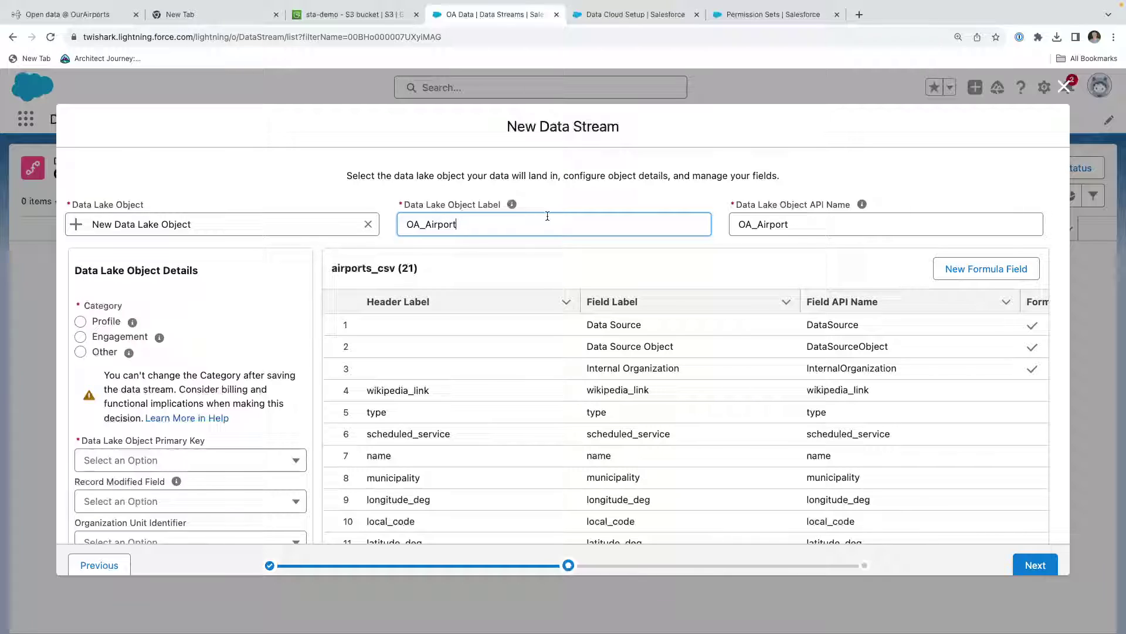
{"action": "scroll", "coordinate": [127, 352], "scroll_direction": "down", "scroll_amount": 1}
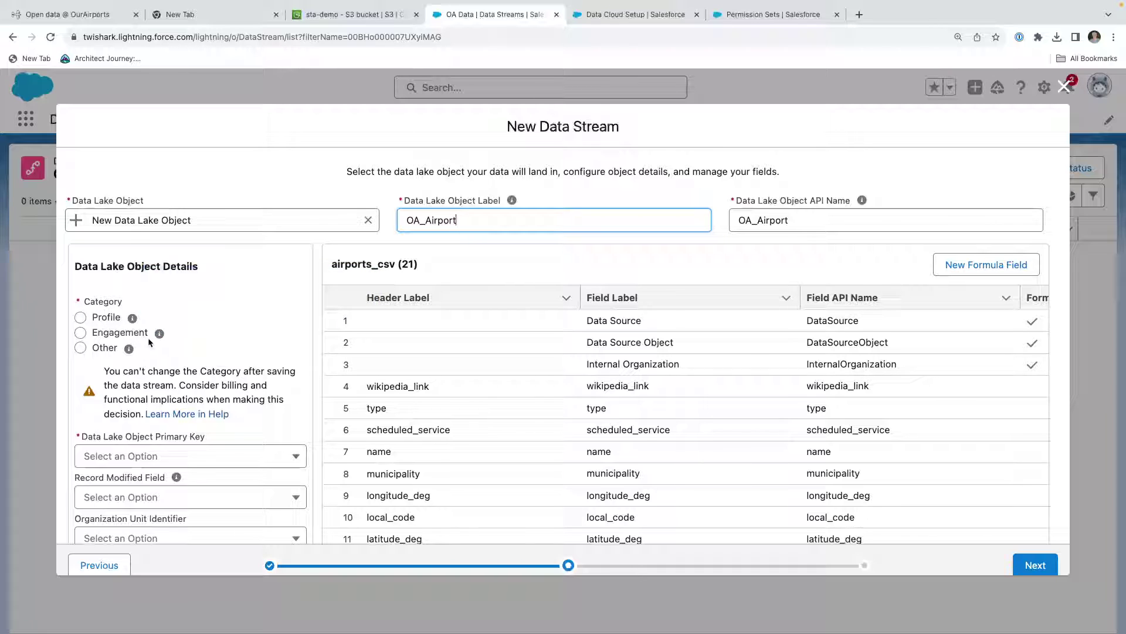
- Set its category to Other and primary key to id, then review the 21 fields
{"action": "left_click", "coordinate": [80, 347]}
{"action": "scroll", "coordinate": [117, 346], "scroll_direction": "down", "scroll_amount": 3}
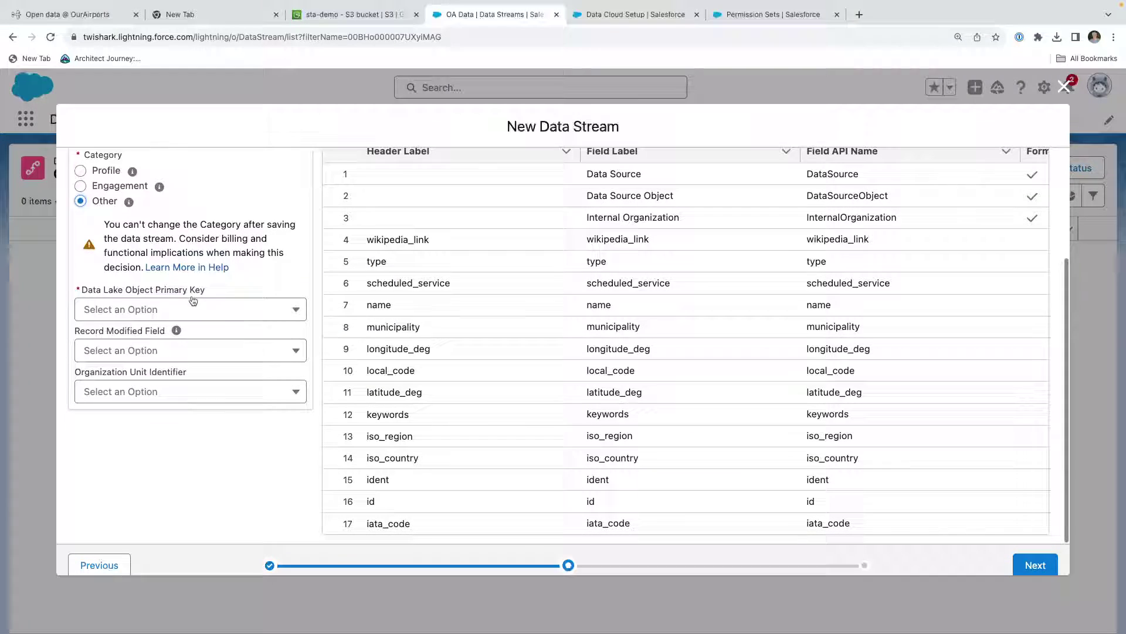
{"action": "left_click", "coordinate": [141, 309]}
{"action": "left_click", "coordinate": [137, 516]}
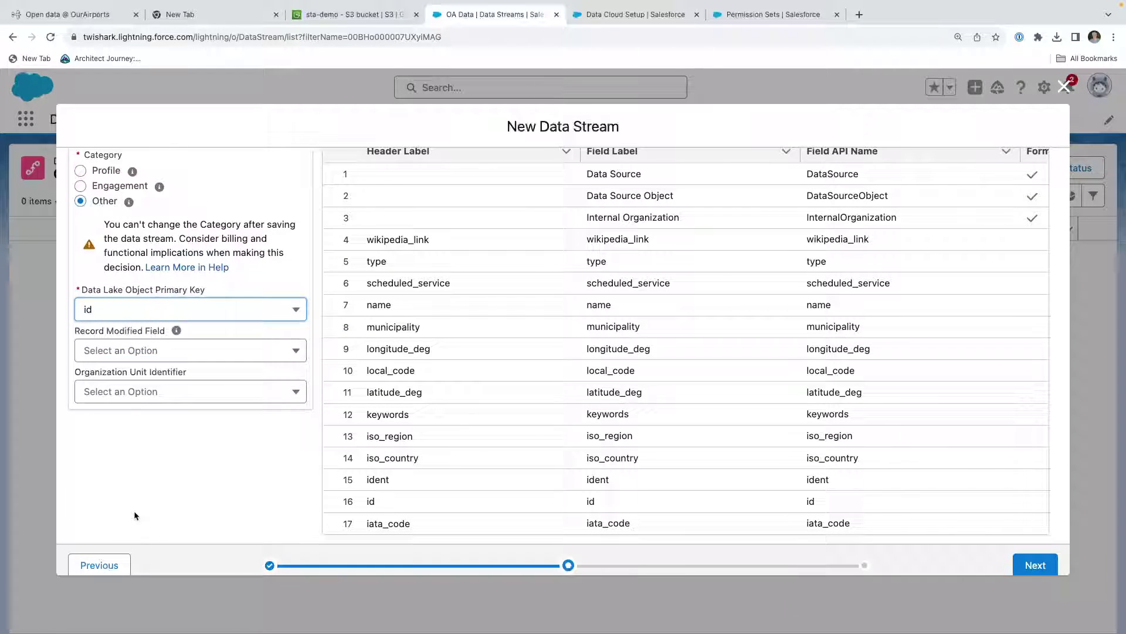
{"action": "scroll", "coordinate": [423, 414], "scroll_direction": "up", "scroll_amount": 3}
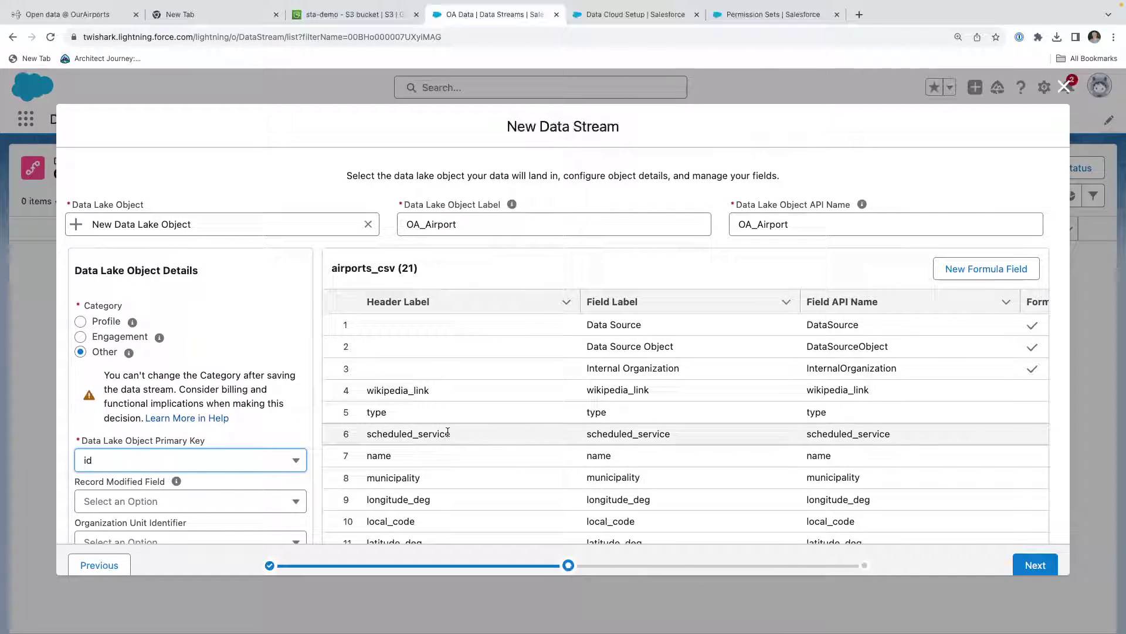
{"action": "scroll", "coordinate": [587, 428], "scroll_direction": "down", "scroll_amount": 3}
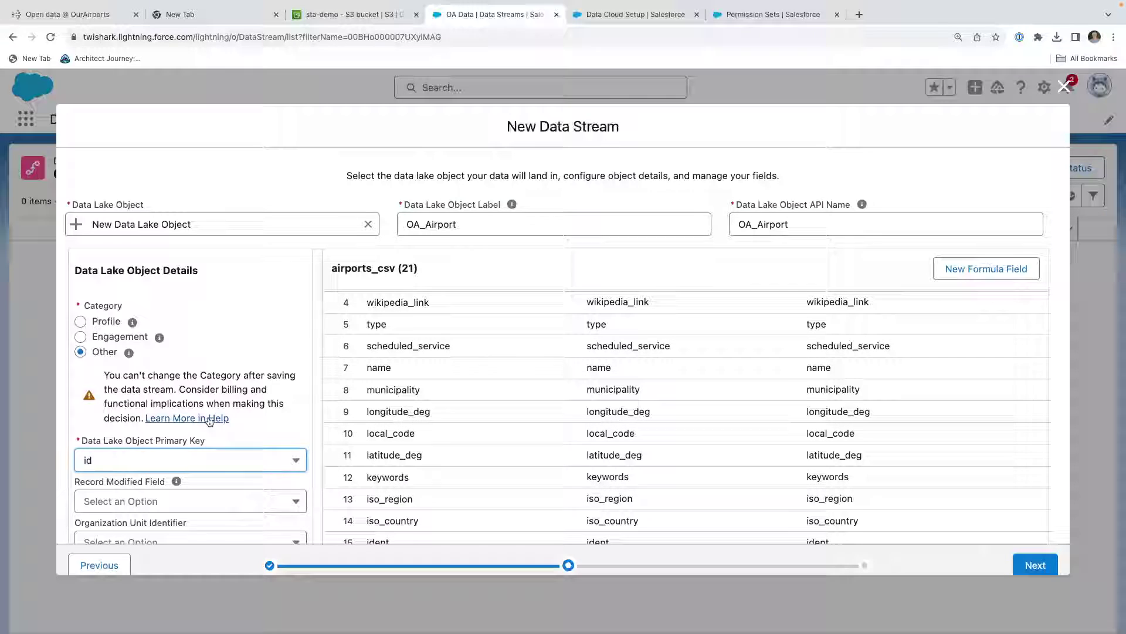
{"action": "scroll", "coordinate": [206, 422], "scroll_direction": "down", "scroll_amount": 2}
{"action": "scroll", "coordinate": [363, 370], "scroll_direction": "up", "scroll_amount": 2}
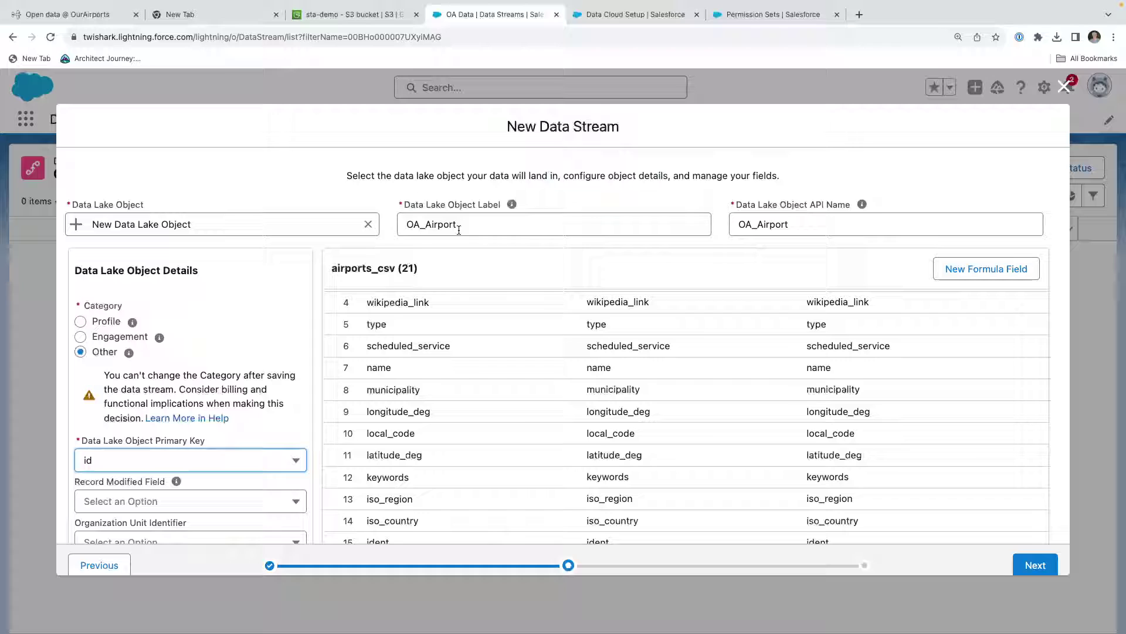
{"action": "scroll", "coordinate": [801, 262], "scroll_direction": "down", "scroll_amount": 3}
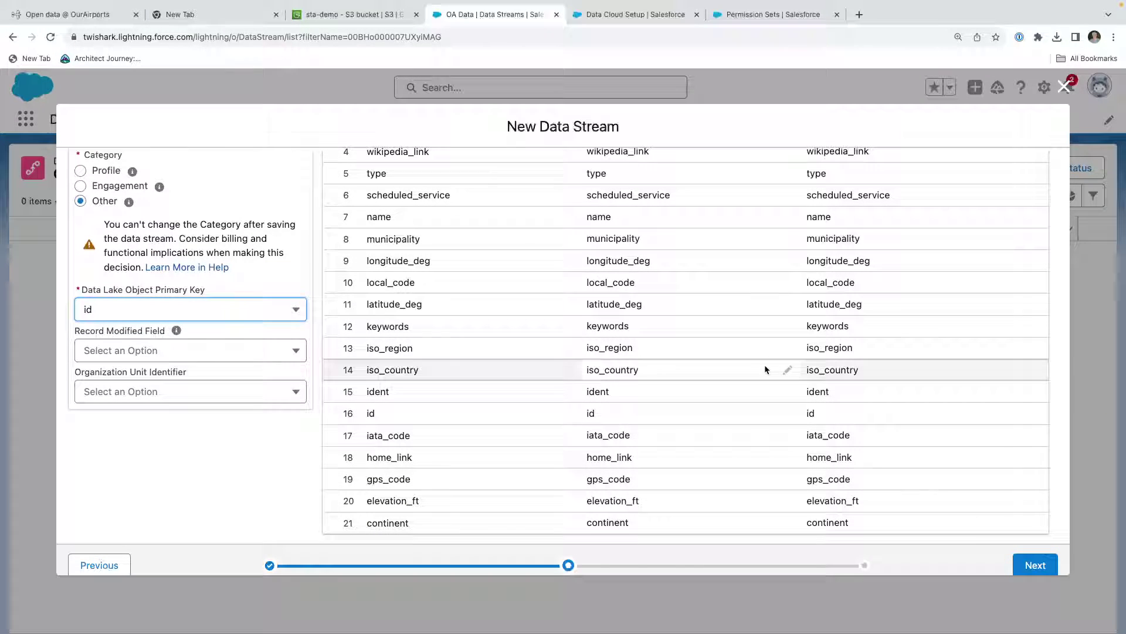
- Turn off scheduled refreshes for the OA_Airport stream by setting refresh frequency to None
{"action": "left_click", "coordinate": [1028, 565]}
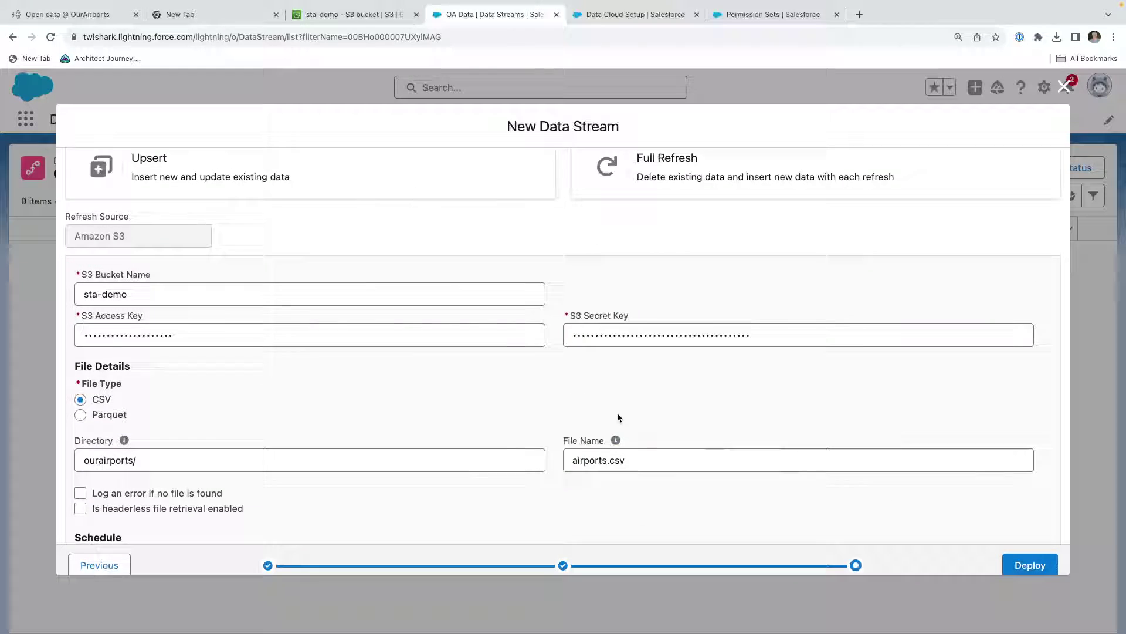
{"action": "scroll", "coordinate": [399, 356], "scroll_direction": "down", "scroll_amount": 3}
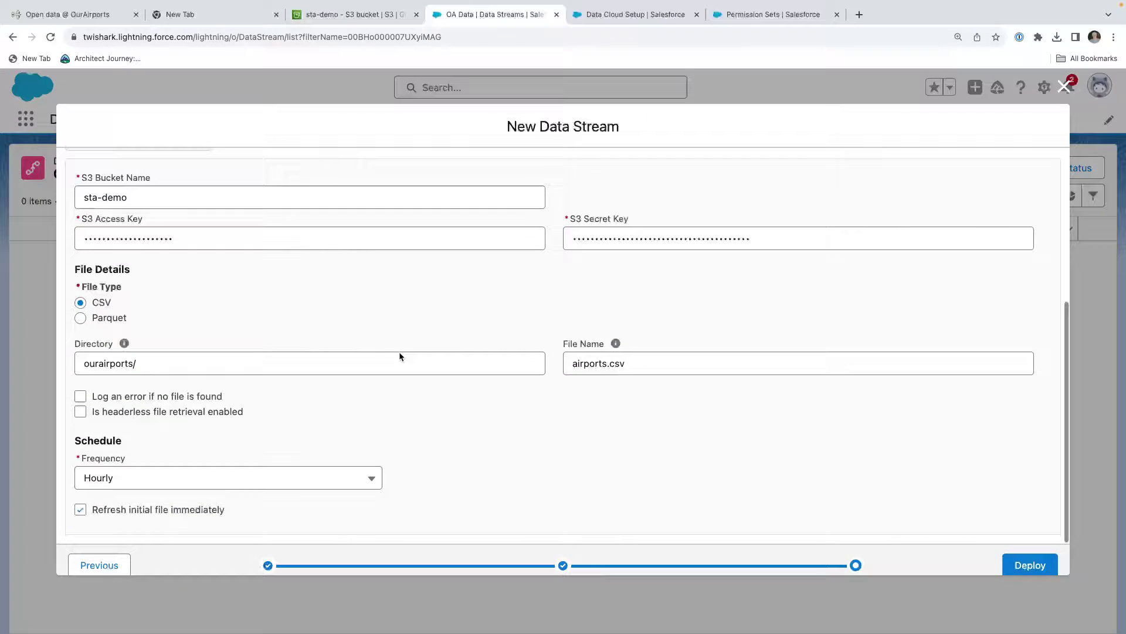
{"action": "left_click", "coordinate": [85, 482]}
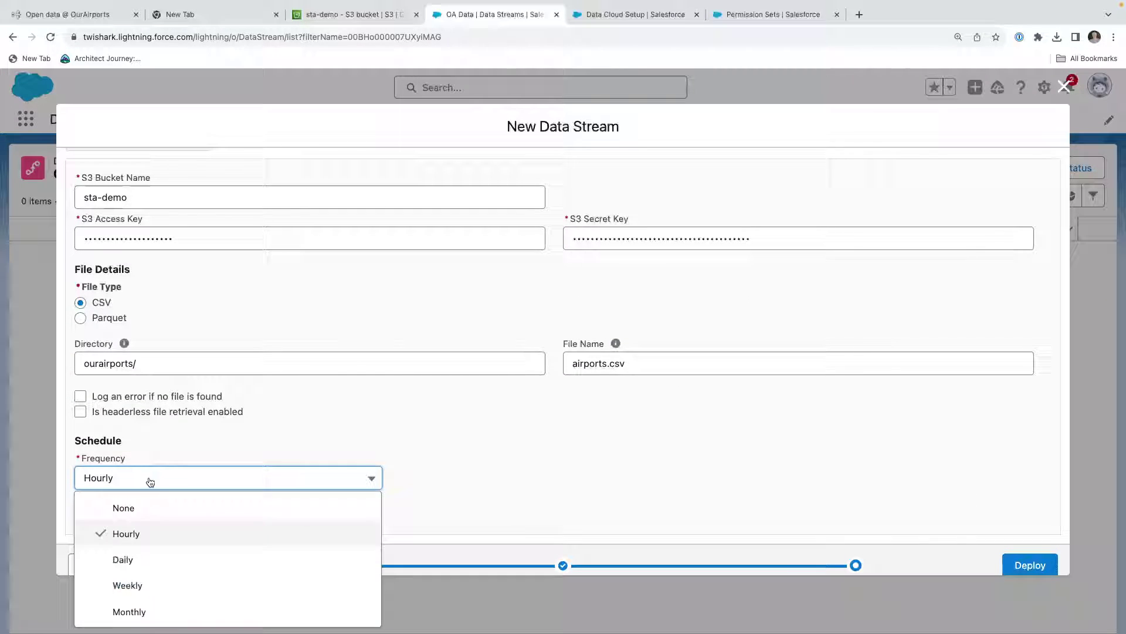
{"action": "left_click", "coordinate": [141, 516]}
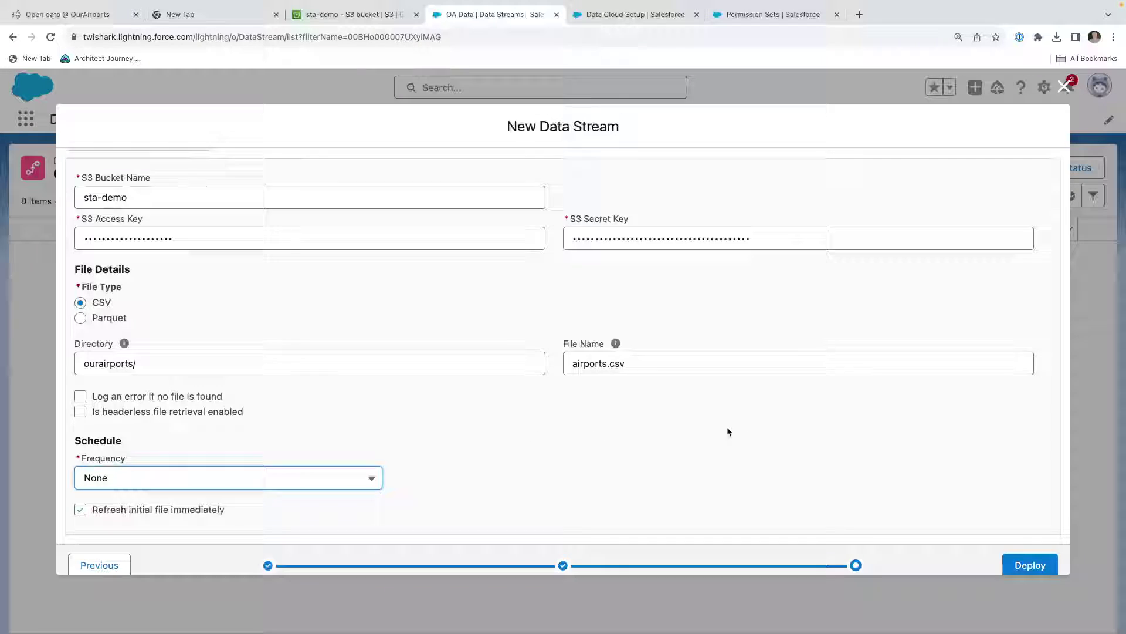
{"action": "scroll", "coordinate": [727, 427], "scroll_direction": "down", "scroll_amount": 1}
- After a first deploy attempt, set the OA_Airport refresh mode to Upsert
{"action": "left_click", "coordinate": [1030, 554]}
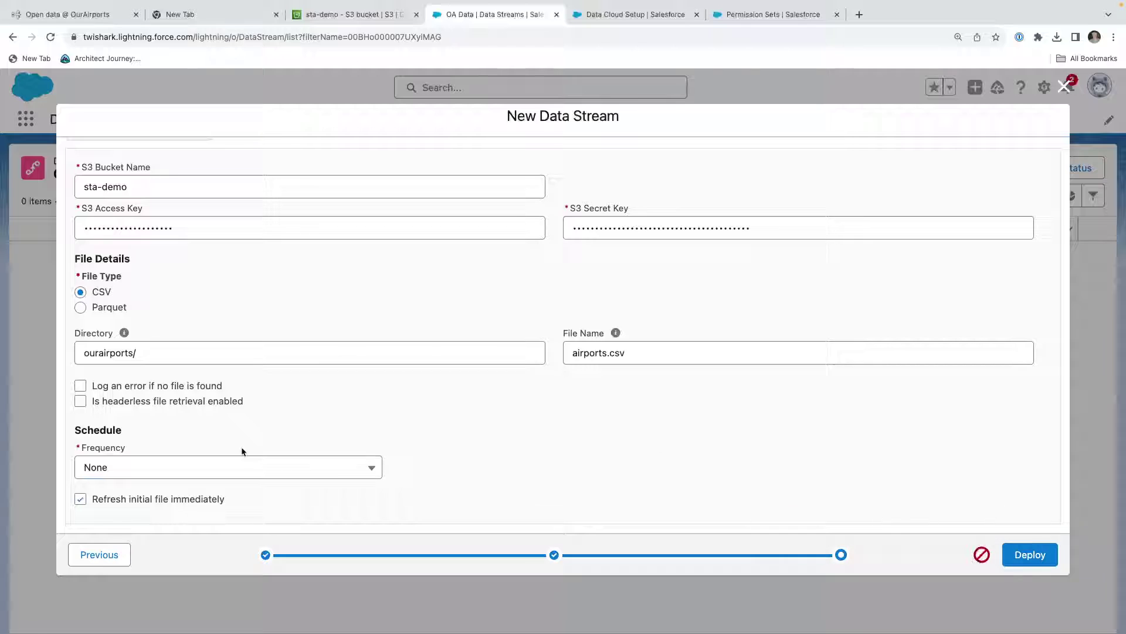
{"action": "scroll", "coordinate": [154, 424], "scroll_direction": "up", "scroll_amount": 5}
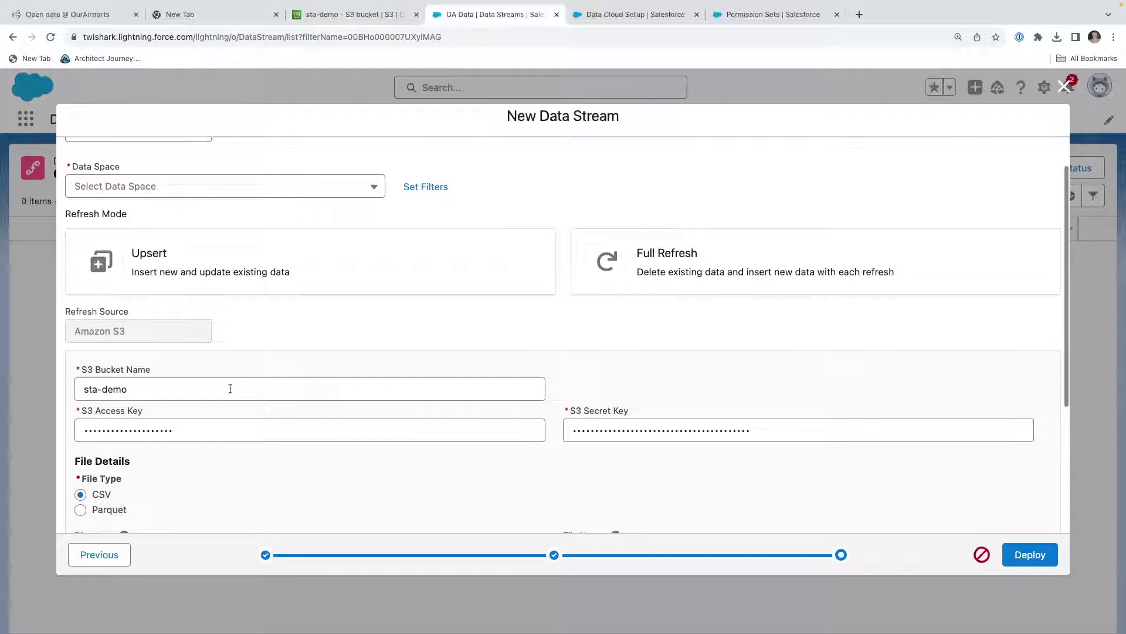
{"action": "left_click", "coordinate": [152, 302]}
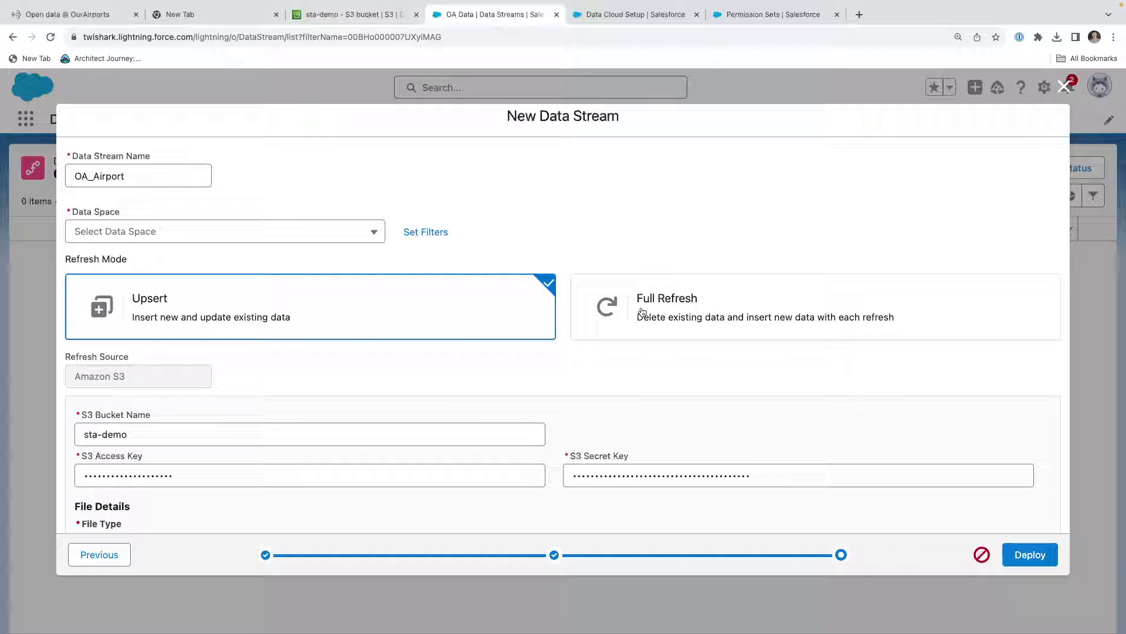
{"action": "scroll", "coordinate": [645, 314], "scroll_direction": "down", "scroll_amount": 5}
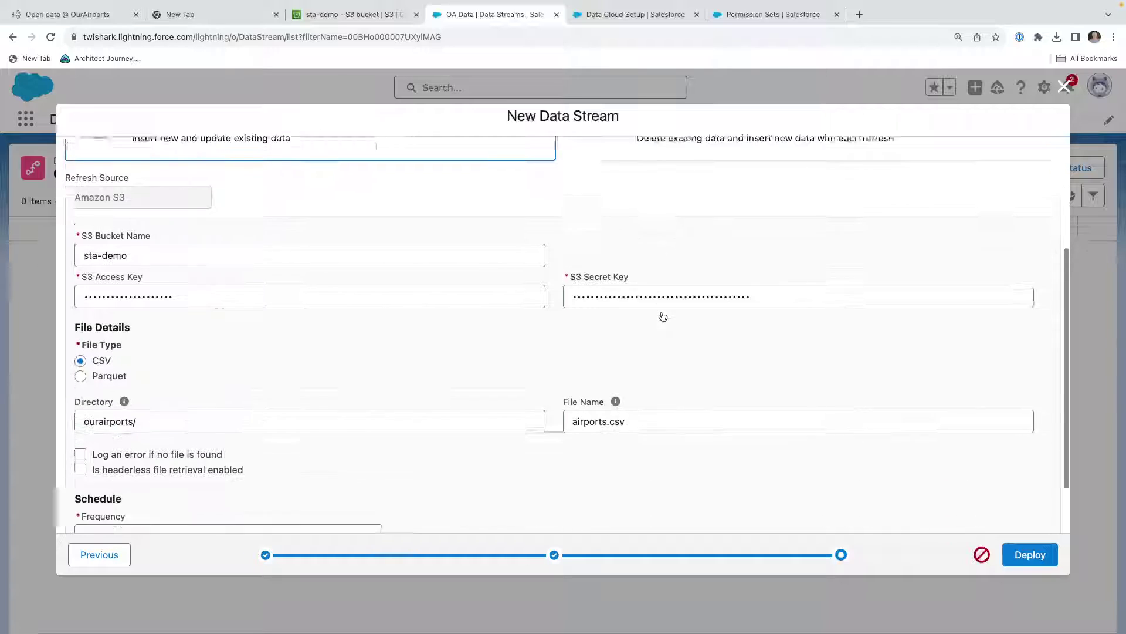
- Set the data space to SteveTechArc after the deploy error and deploy OA_Airport again
{"action": "left_click", "coordinate": [1048, 560]}
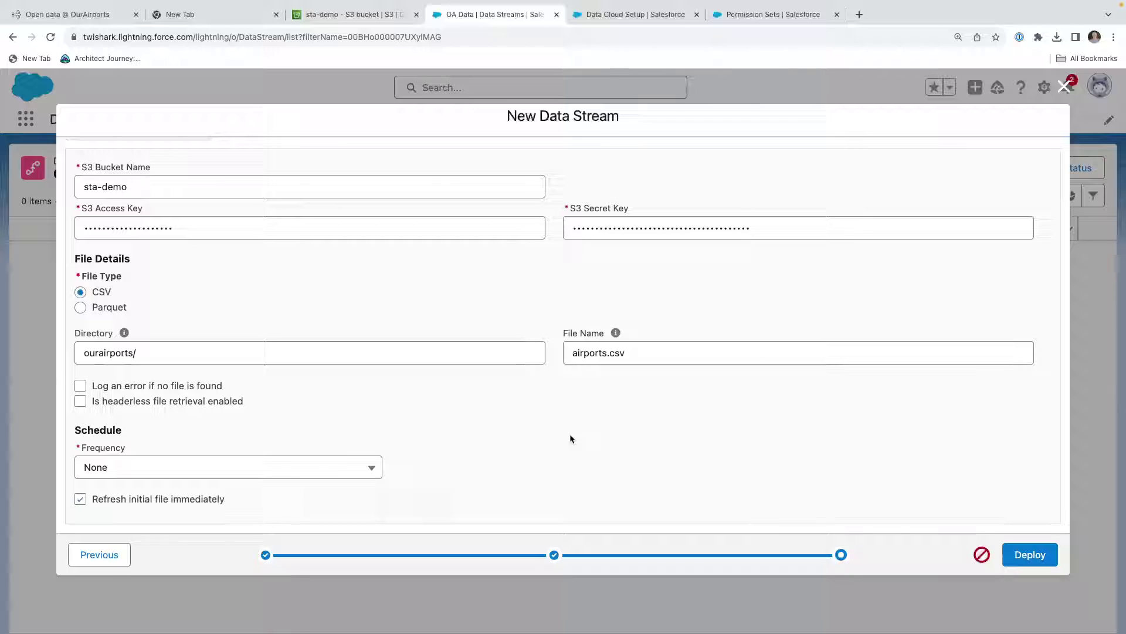
{"action": "scroll", "coordinate": [535, 413], "scroll_direction": "up", "scroll_amount": 5}
{"action": "left_click", "coordinate": [160, 241]}
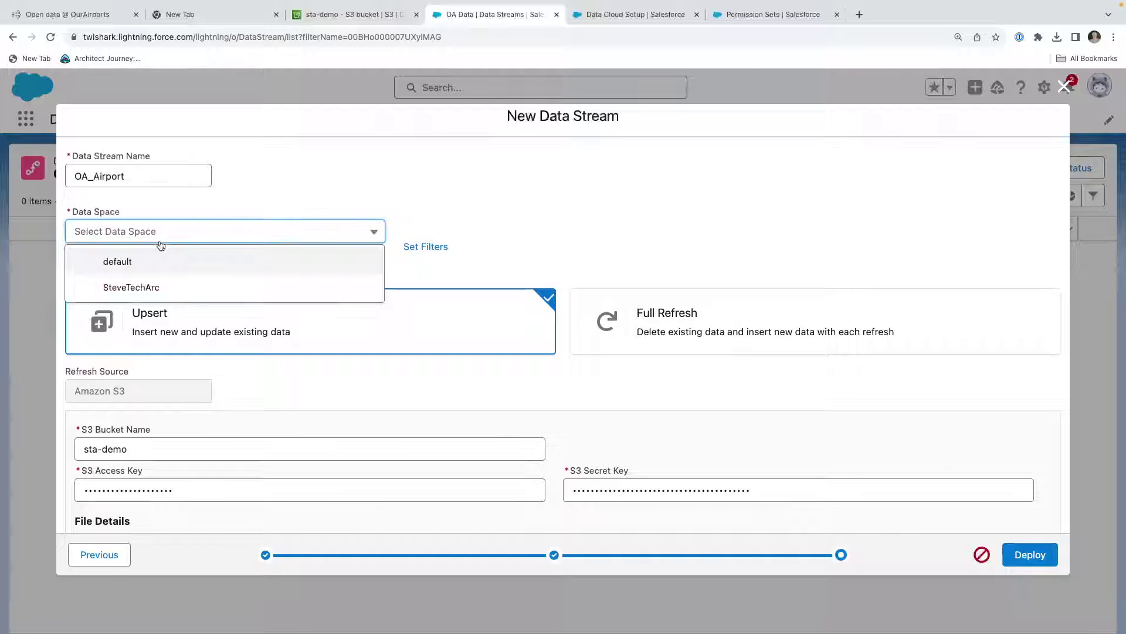
{"action": "left_click", "coordinate": [120, 287]}
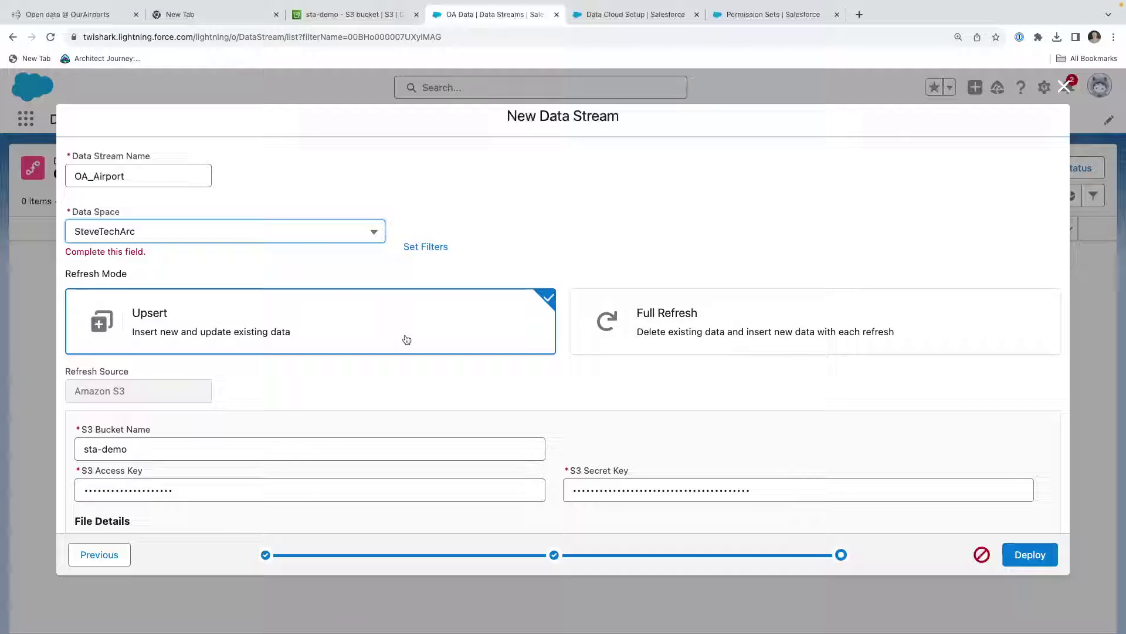
{"action": "scroll", "coordinate": [406, 338], "scroll_direction": "down", "scroll_amount": 2}
{"action": "scroll", "coordinate": [405, 336], "scroll_direction": "up", "scroll_amount": 2}
{"action": "scroll", "coordinate": [548, 407], "scroll_direction": "down", "scroll_amount": 5}
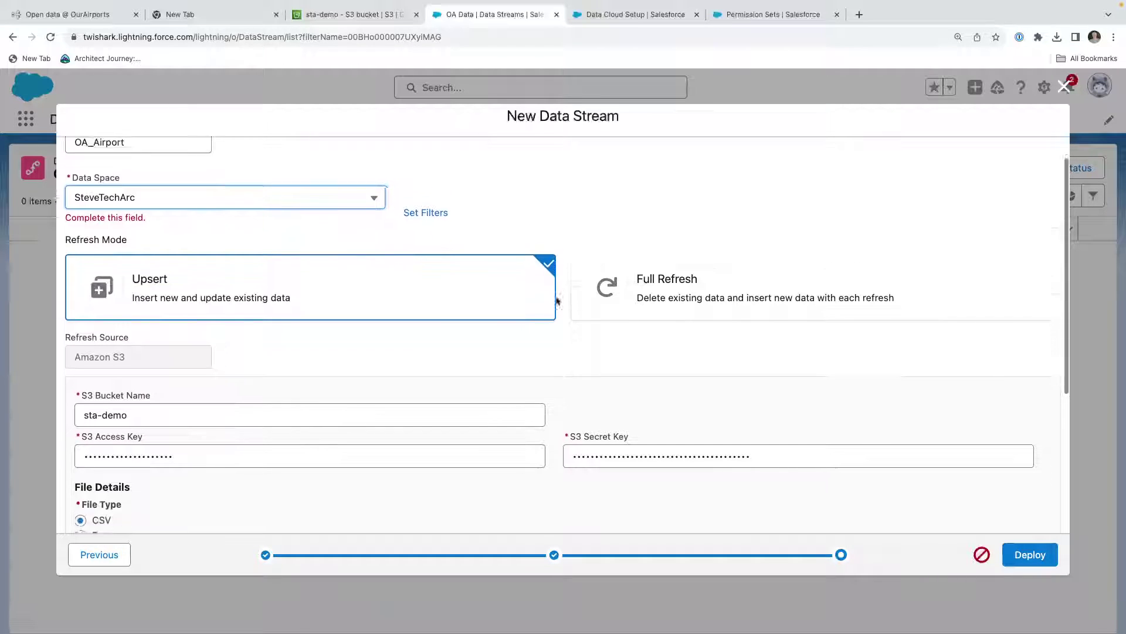
{"action": "left_click", "coordinate": [1026, 553]}
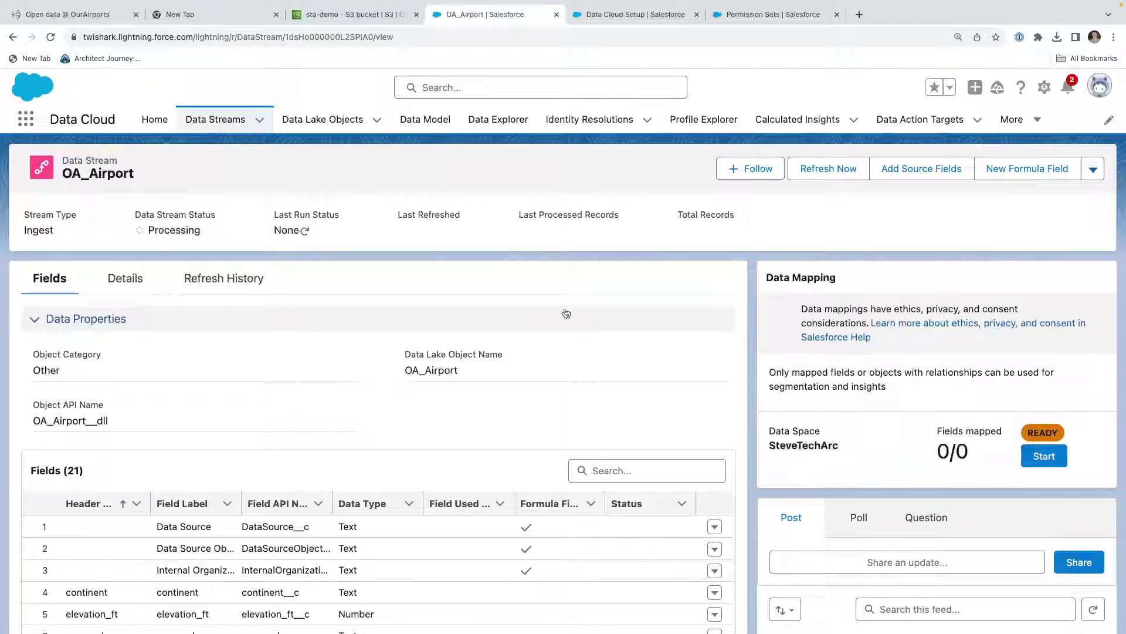
- Go back to the OA Data streams list to see OA_Airport's successful 76,947-record run
{"action": "left_click", "coordinate": [215, 120]}
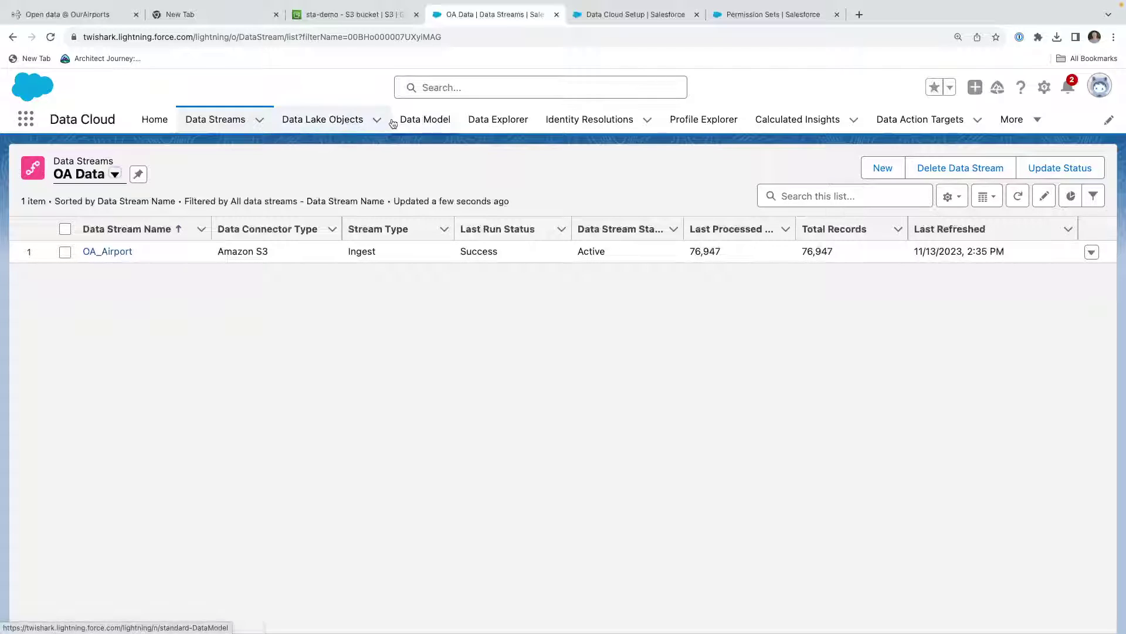
- Open OA_Airport from the OA Data view of Data Lake Objects and scroll its Fields table
{"action": "left_click", "coordinate": [333, 121]}
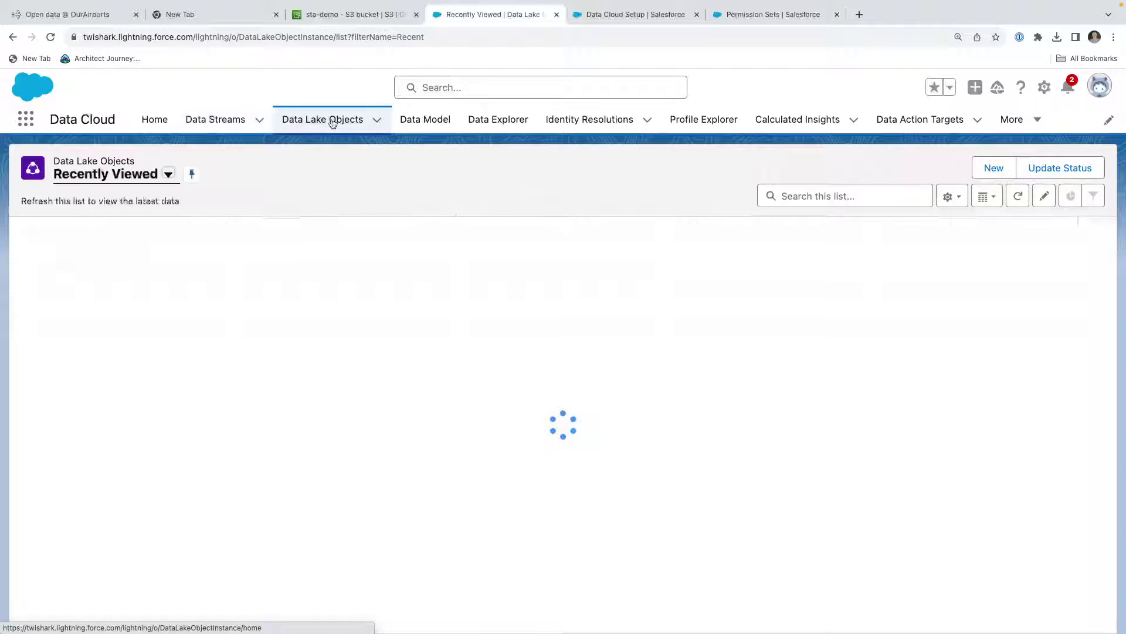
{"action": "left_click", "coordinate": [104, 174]}
{"action": "left_click", "coordinate": [191, 272]}
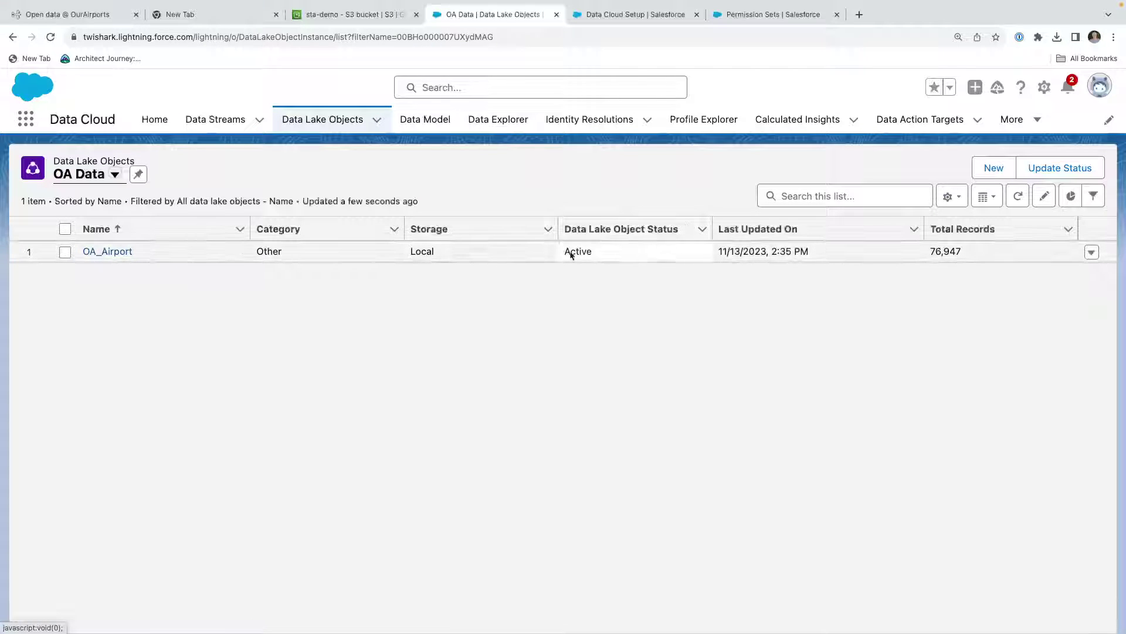
{"action": "left_click", "coordinate": [107, 255]}
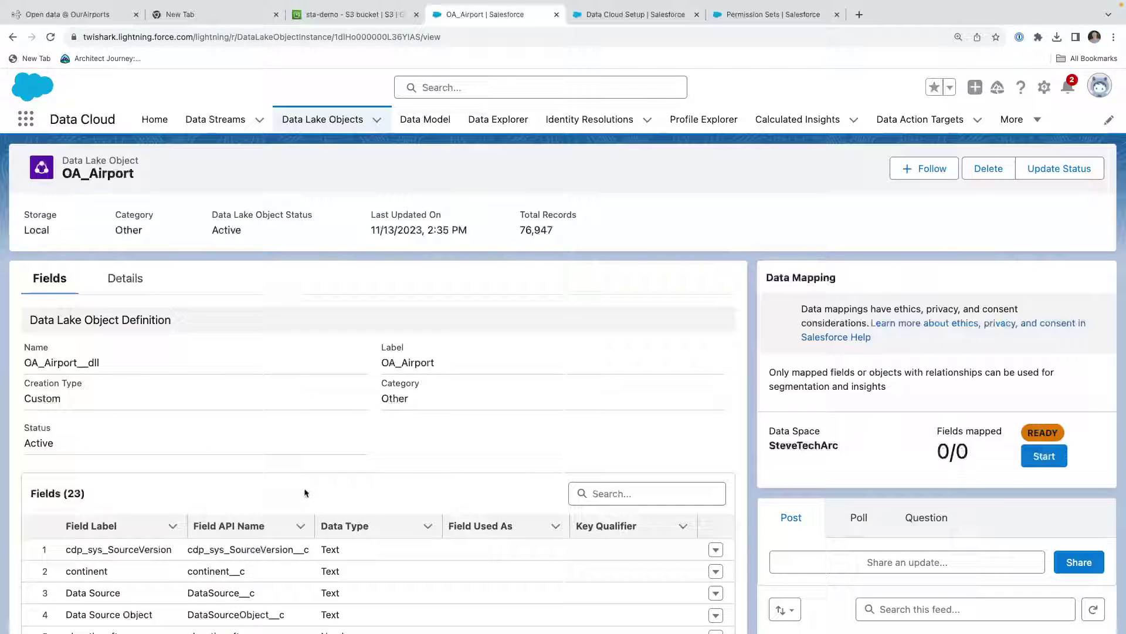
{"action": "scroll", "coordinate": [305, 493], "scroll_direction": "down", "scroll_amount": 5}
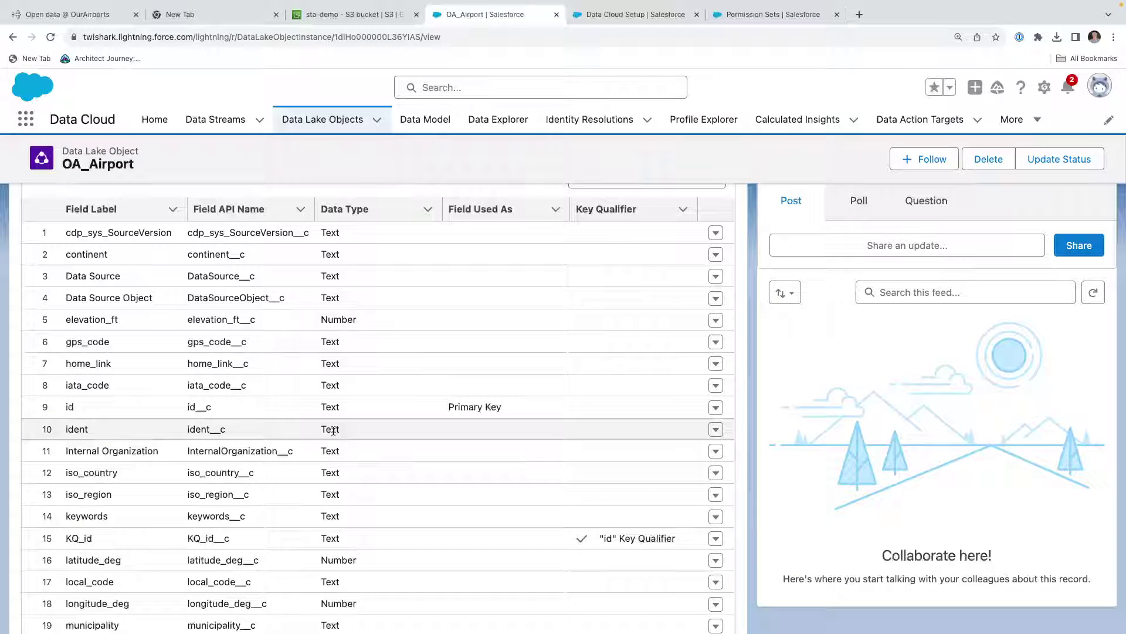
{"action": "scroll", "coordinate": [329, 472], "scroll_direction": "down", "scroll_amount": 3}
{"action": "scroll", "coordinate": [333, 431], "scroll_direction": "up", "scroll_amount": 8}
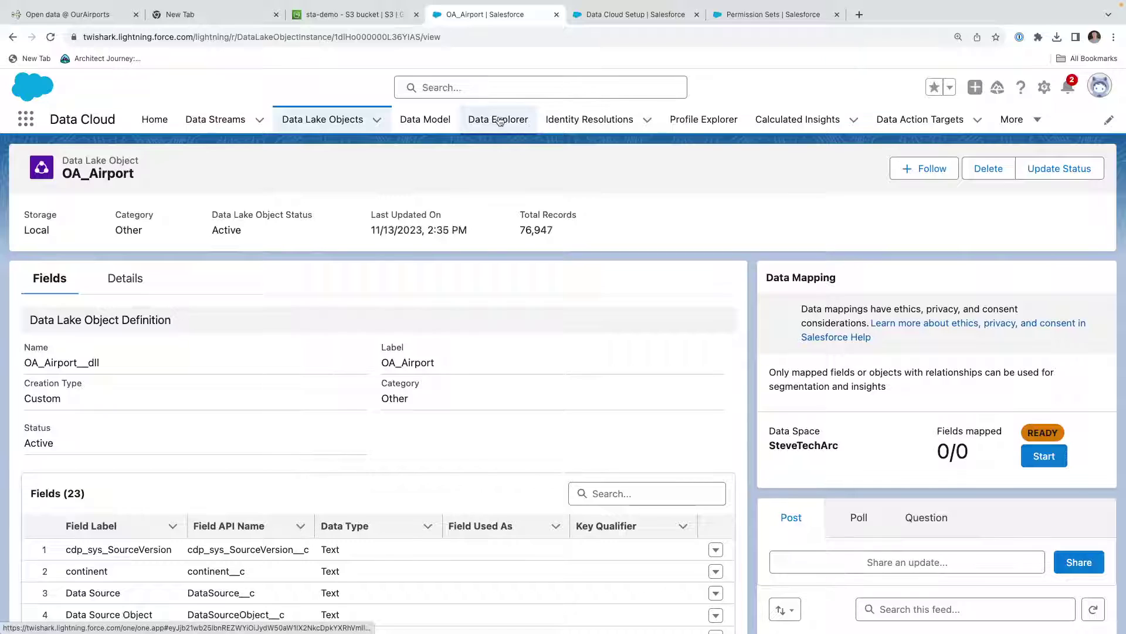
- Load the OA_Airport Data Lake Object records from data space SteveTechArc in Data Explorer
{"action": "left_click", "coordinate": [499, 121]}
{"action": "left_click", "coordinate": [94, 232]}
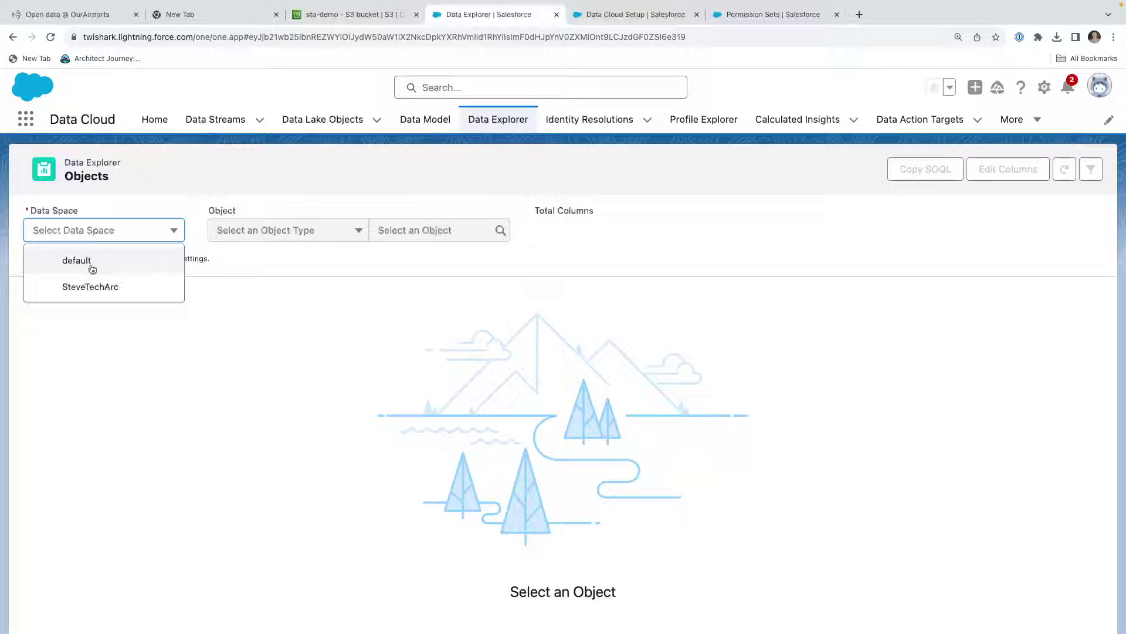
{"action": "left_click", "coordinate": [85, 287]}
{"action": "left_click", "coordinate": [284, 234]}
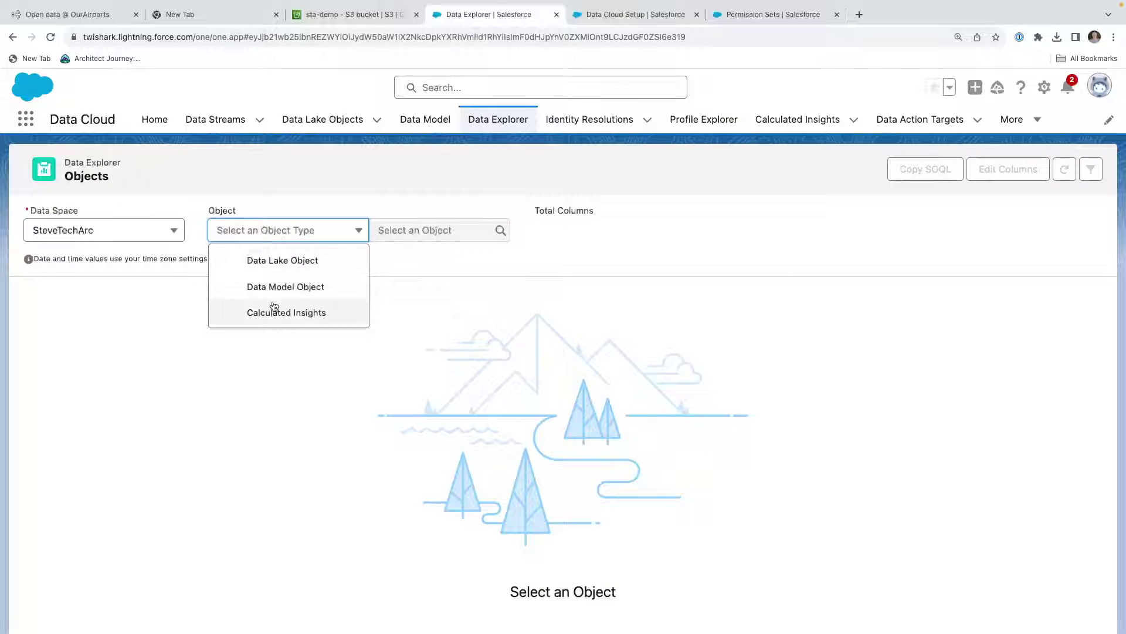
{"action": "left_click", "coordinate": [282, 261]}
{"action": "left_click", "coordinate": [404, 231]}
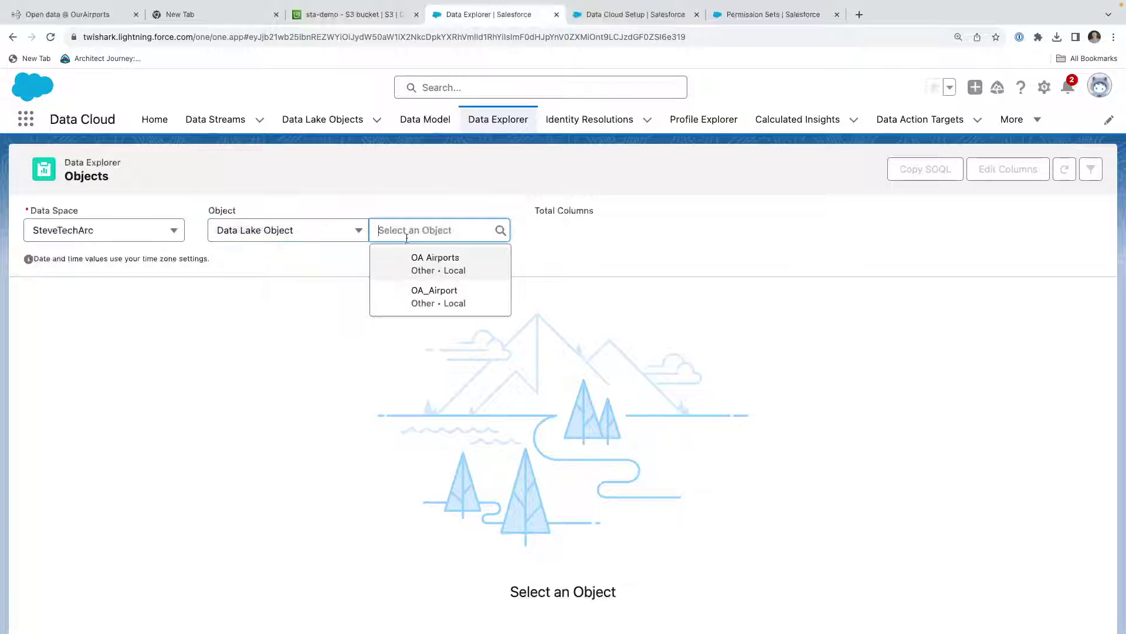
{"action": "left_click", "coordinate": [427, 301]}
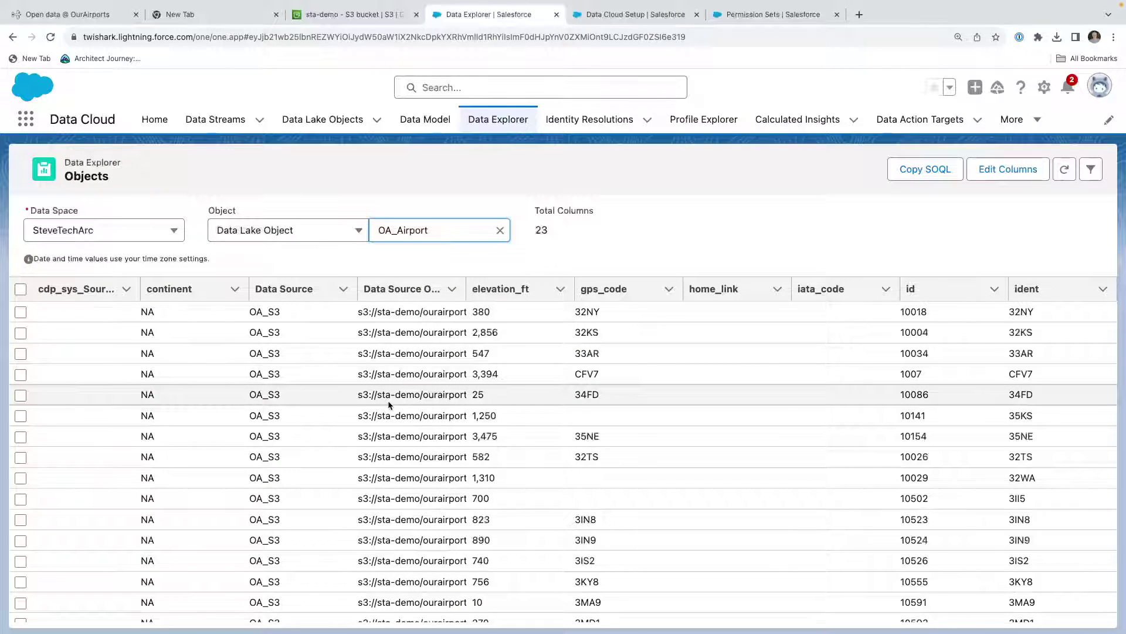
{"action": "scroll", "coordinate": [464, 484], "scroll_direction": "down", "scroll_amount": 10}
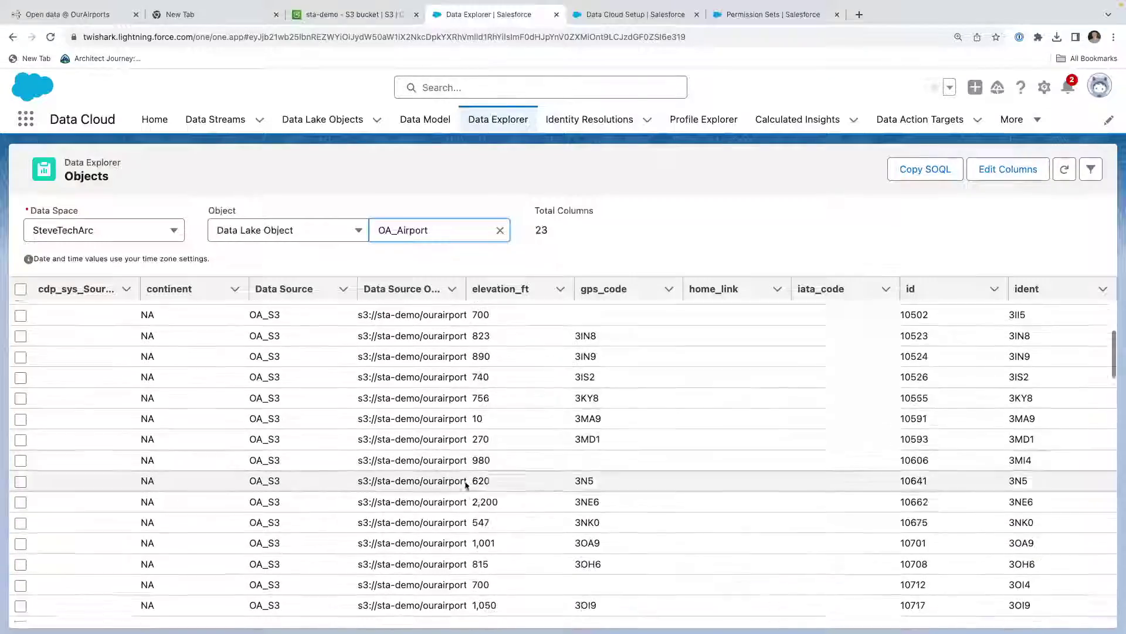
{"action": "scroll", "coordinate": [464, 484], "scroll_direction": "down", "scroll_amount": 10}
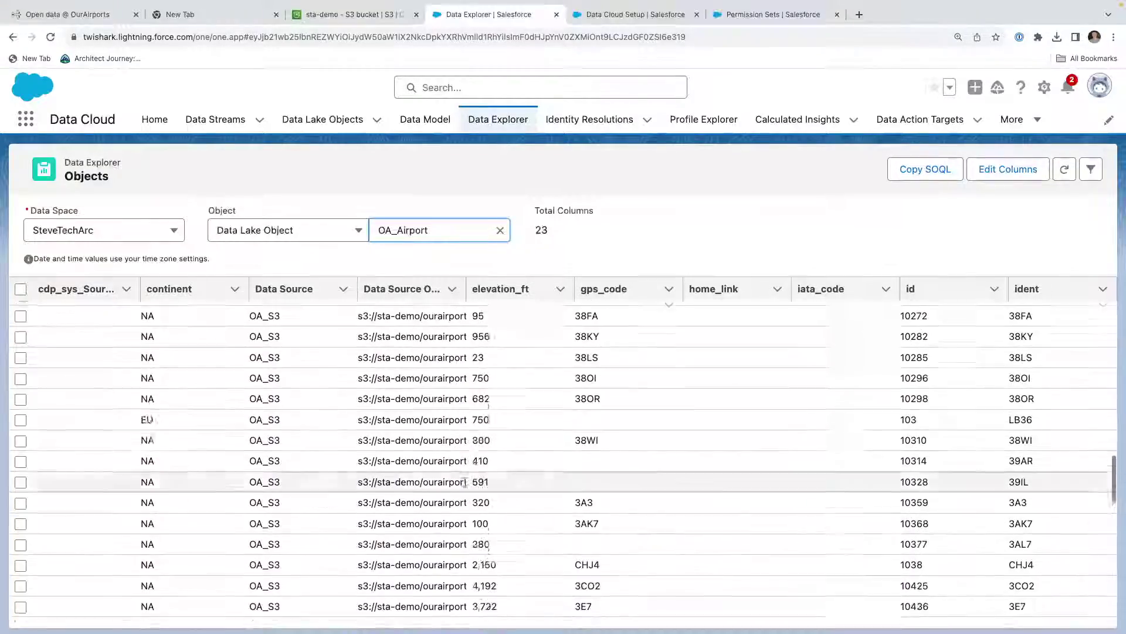
{"action": "scroll", "coordinate": [464, 484], "scroll_direction": "up", "scroll_amount": 20}
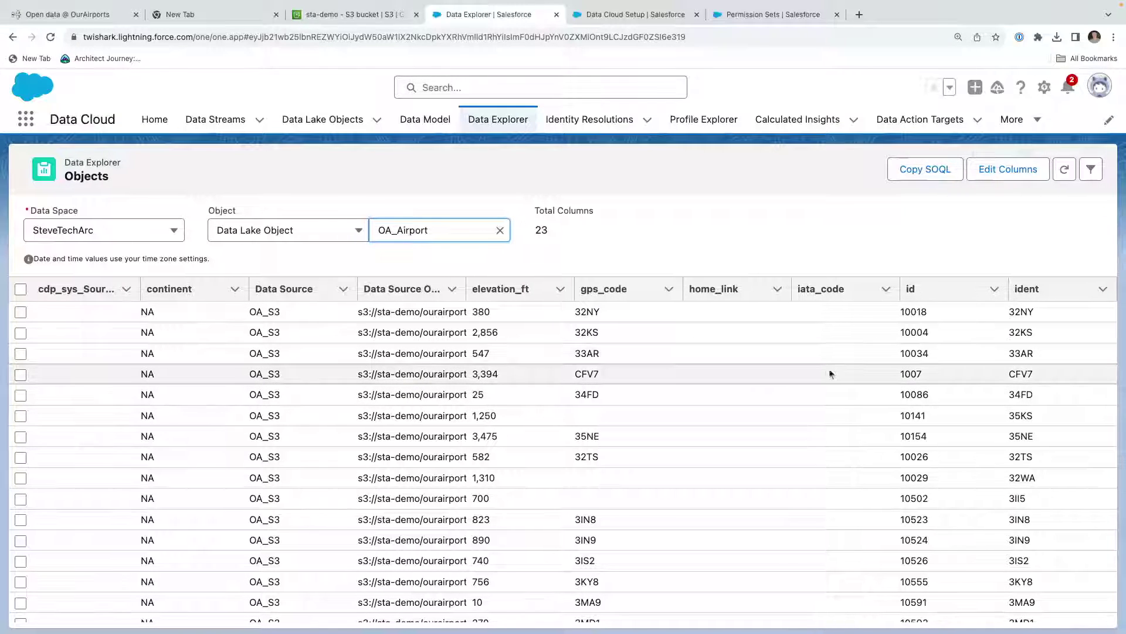
{"action": "left_click", "coordinate": [522, 296]}
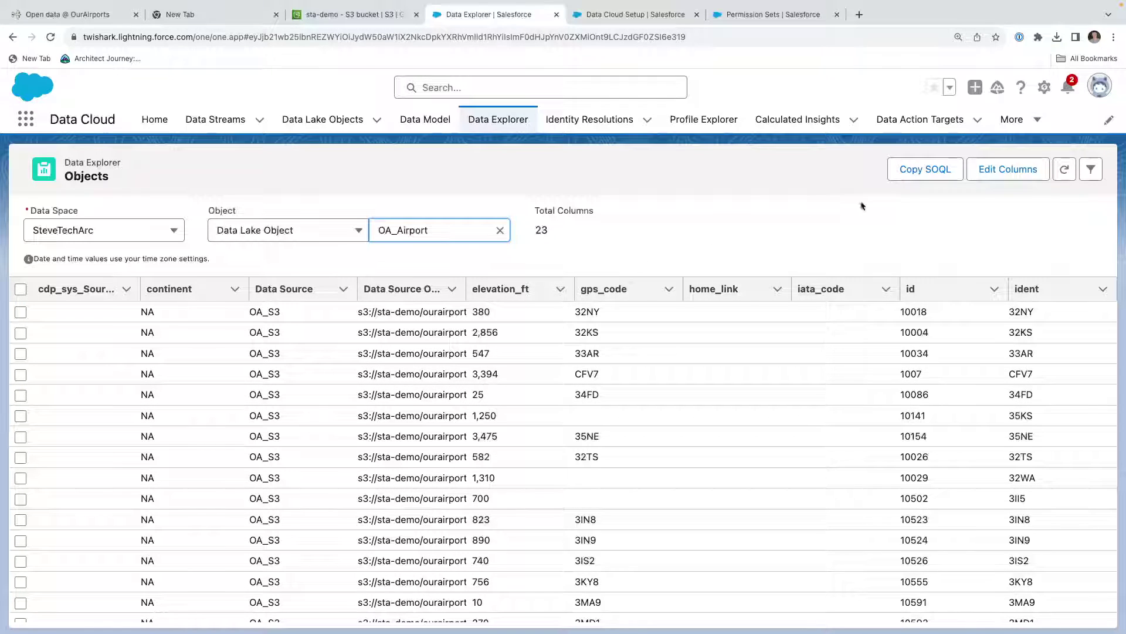
- Remove the cdp_sys_SourceVersion, continent and Data Source columns from the OA_Airport explorer table
{"action": "left_click", "coordinate": [987, 223]}
{"action": "left_click", "coordinate": [1008, 169]}
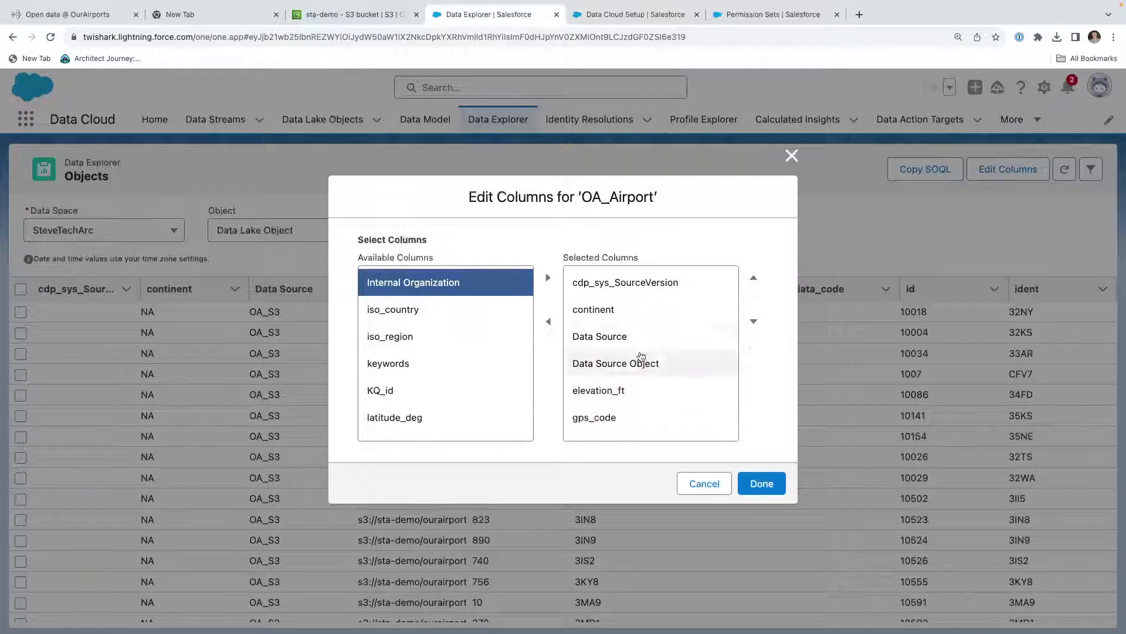
{"action": "left_click", "coordinate": [604, 284]}
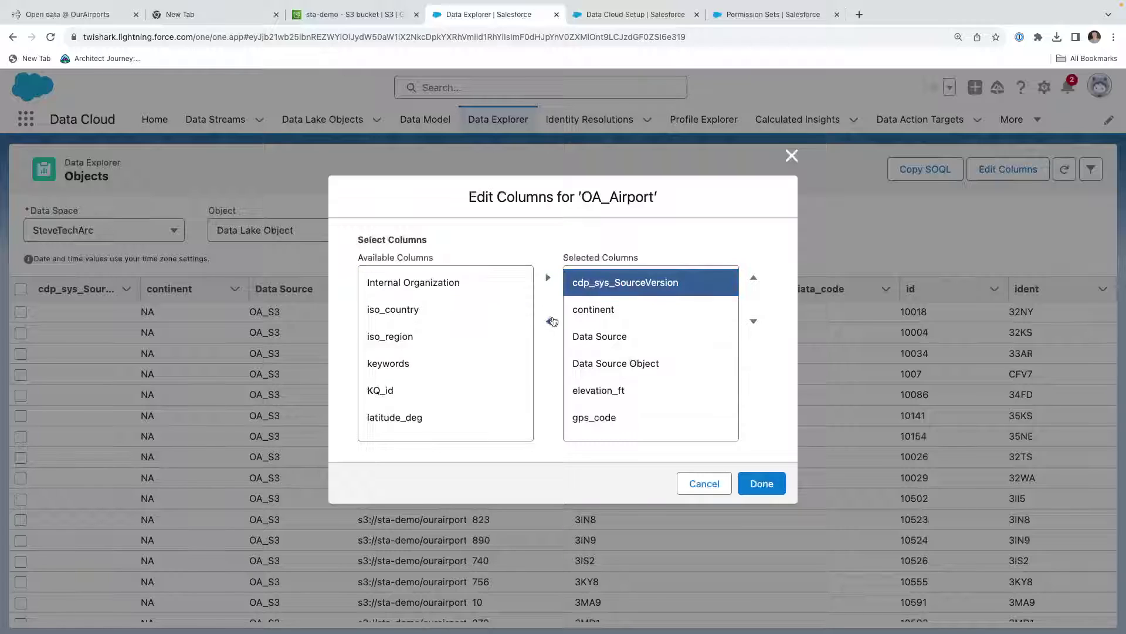
{"action": "left_click", "coordinate": [548, 321]}
{"action": "left_click", "coordinate": [602, 288]}
{"action": "left_click", "coordinate": [549, 322]}
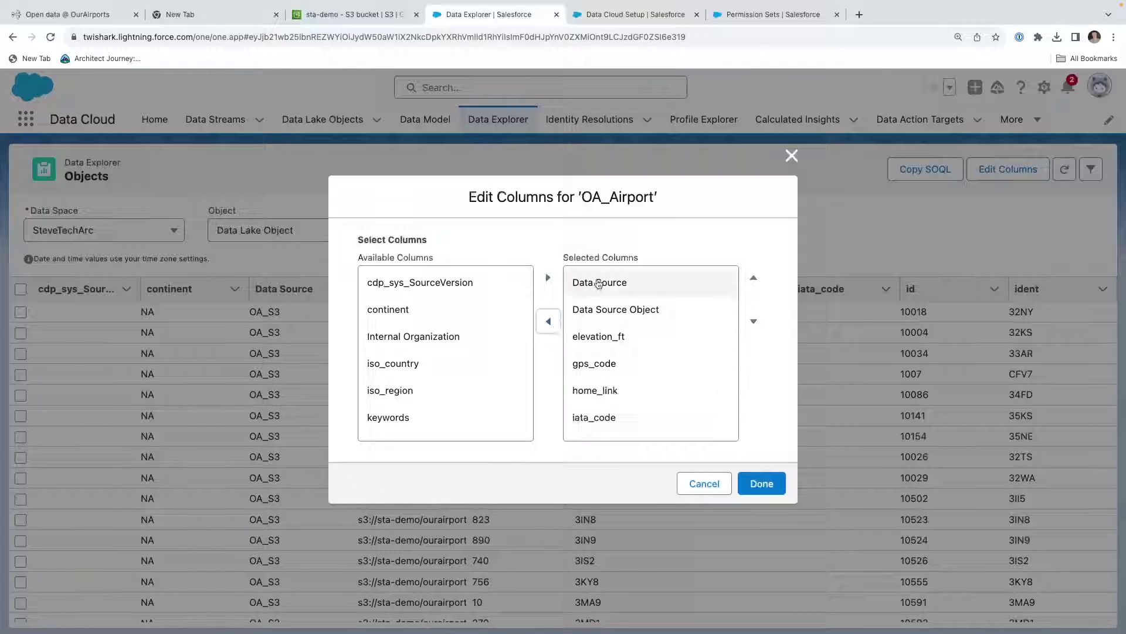
{"action": "left_click", "coordinate": [599, 283]}
{"action": "left_click", "coordinate": [550, 321]}
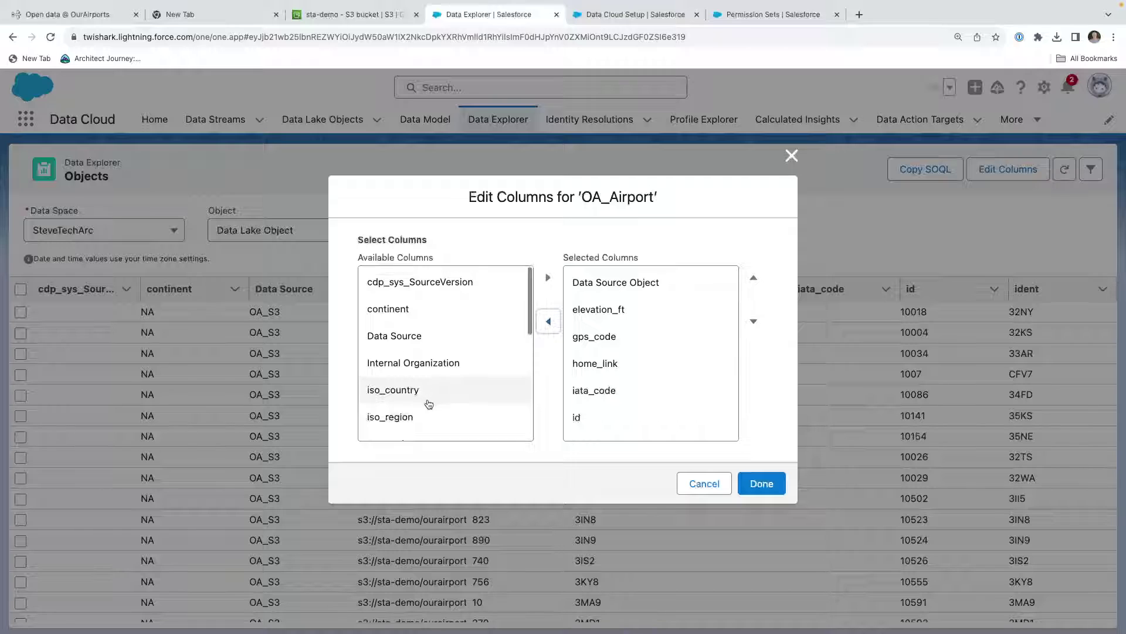
- Add the name and latitude_deg columns to the displayed columns and apply the change
{"action": "scroll", "coordinate": [427, 402], "scroll_direction": "down", "scroll_amount": 5}
{"action": "left_click", "coordinate": [390, 351]}
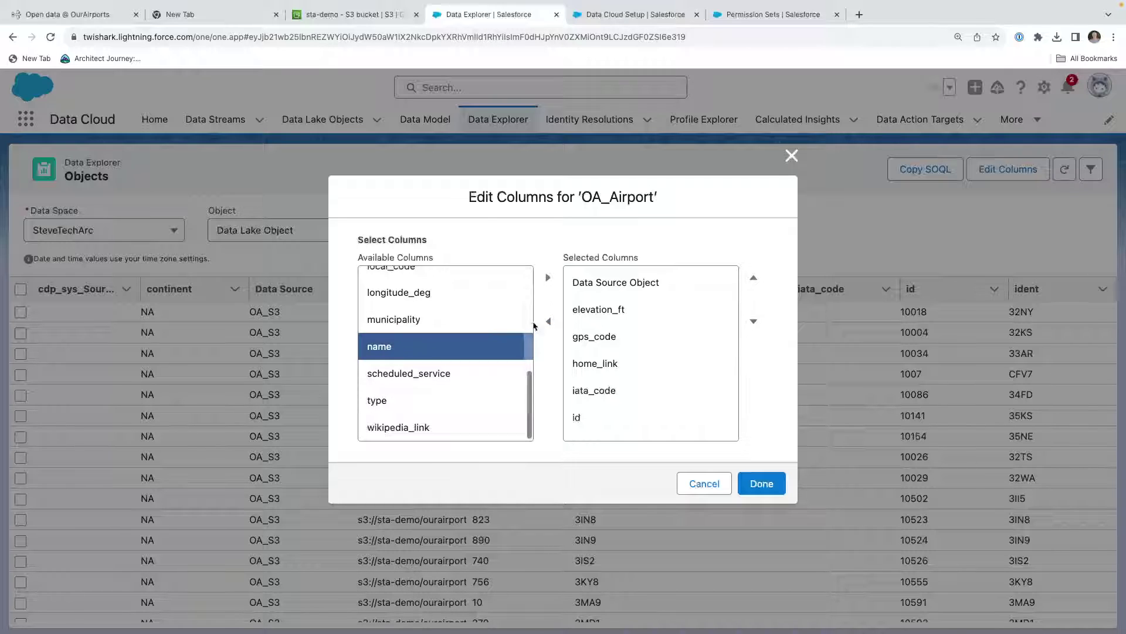
{"action": "scroll", "coordinate": [632, 349], "scroll_direction": "down", "scroll_amount": 2}
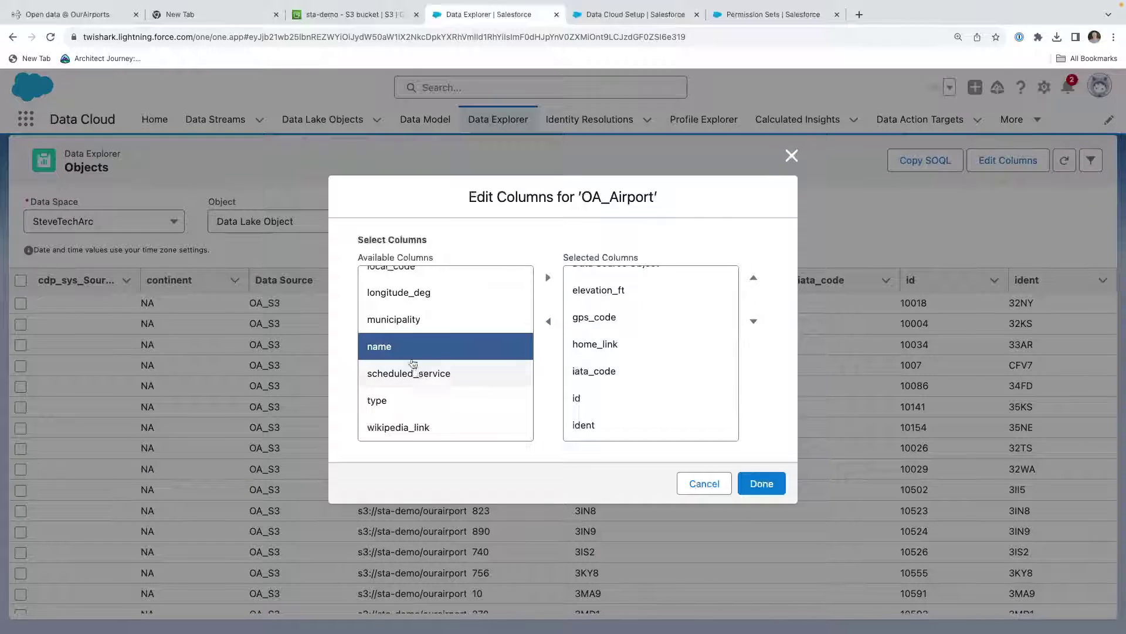
{"action": "left_click", "coordinate": [548, 278]}
{"action": "scroll", "coordinate": [456, 356], "scroll_direction": "up", "scroll_amount": 3}
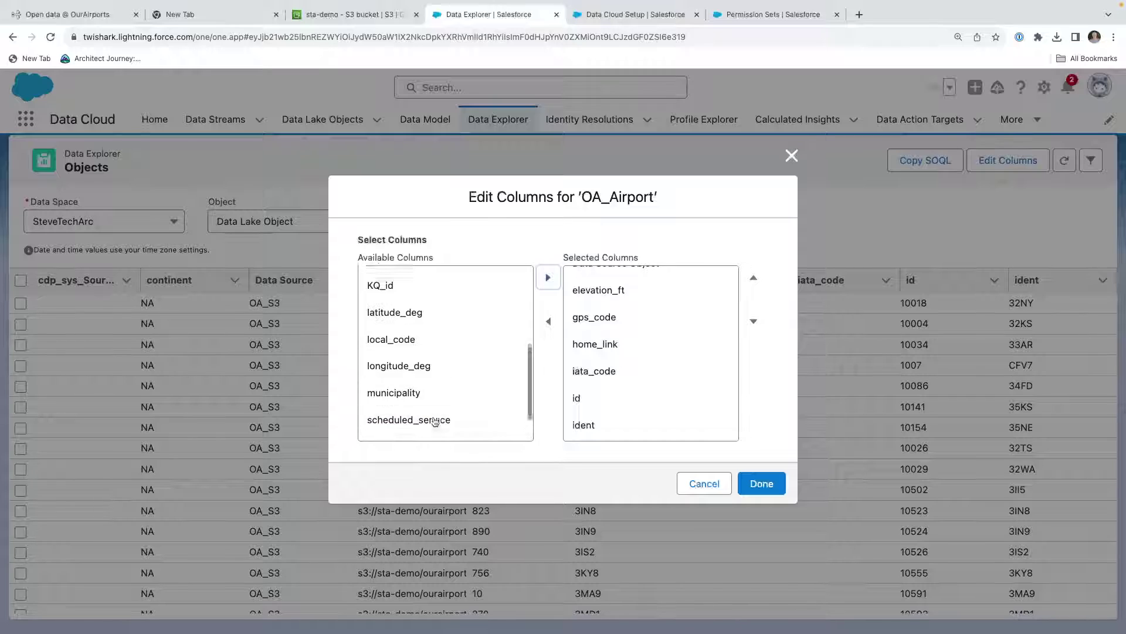
{"action": "left_click", "coordinate": [381, 374]}
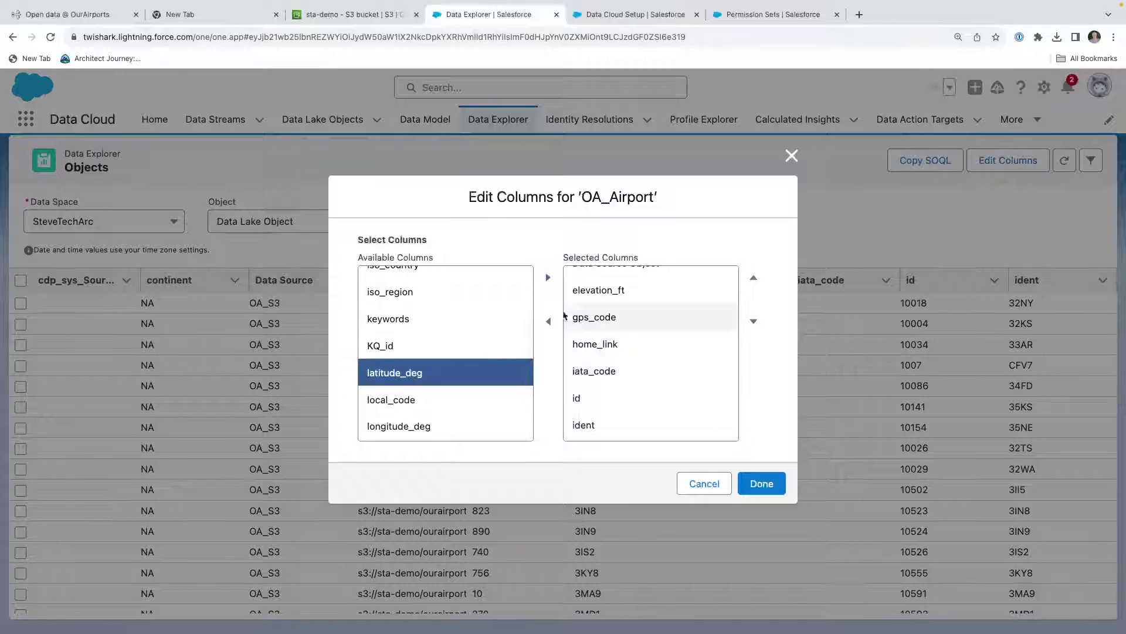
{"action": "left_click", "coordinate": [548, 277]}
{"action": "left_click", "coordinate": [761, 484]}
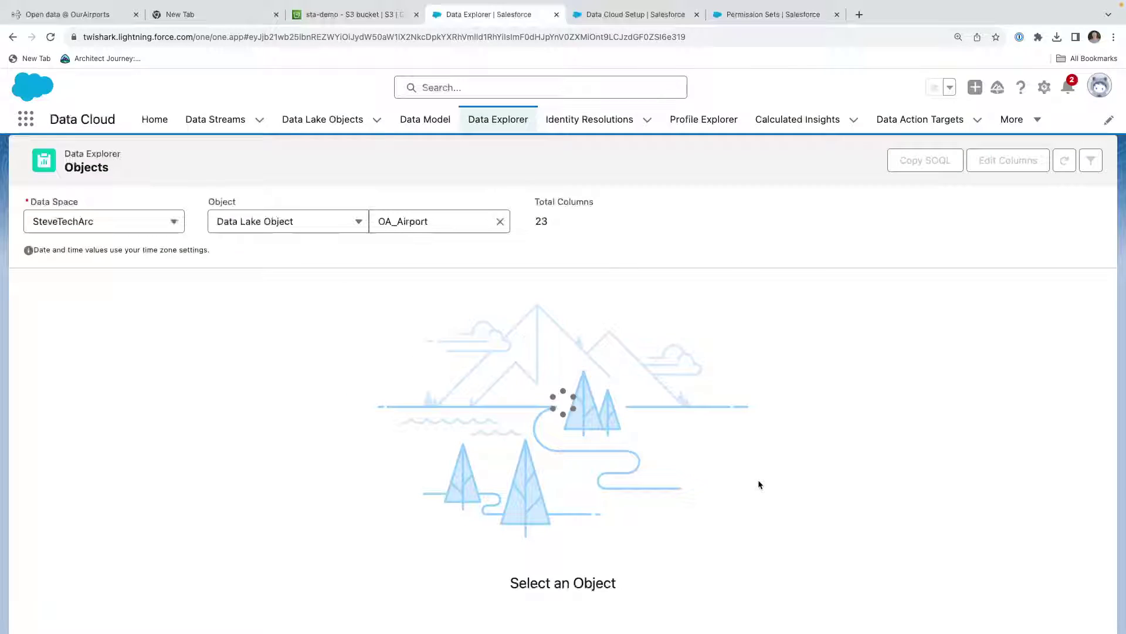
- Scroll the refreshed airport rows, then go to the data streams list
{"action": "scroll", "coordinate": [953, 457], "scroll_direction": "down", "scroll_amount": 10}
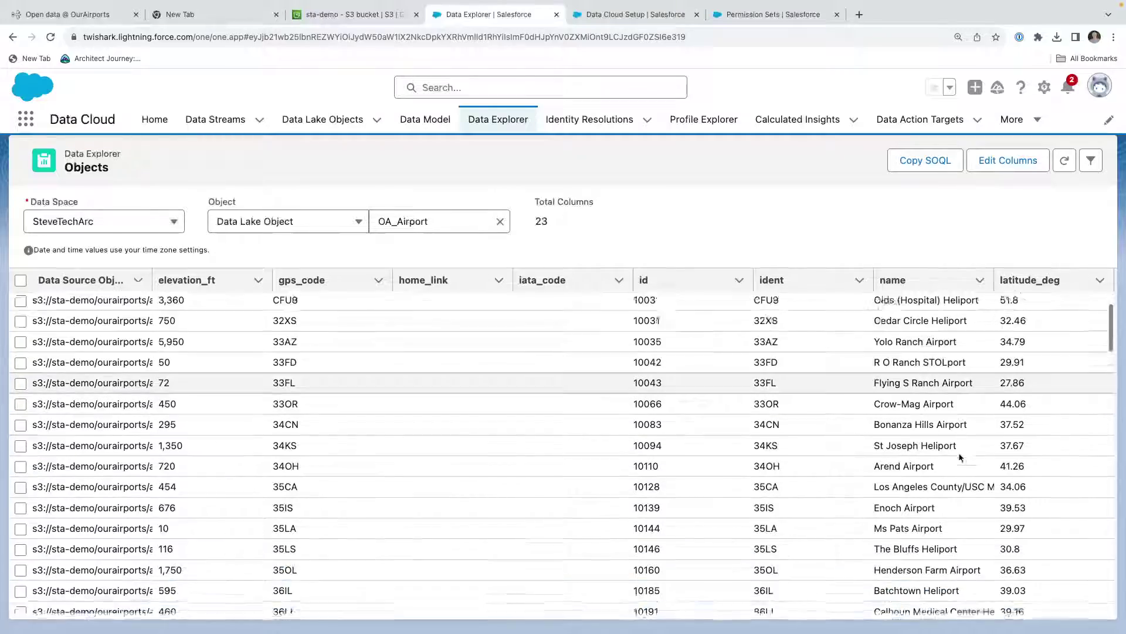
{"action": "scroll", "coordinate": [961, 457], "scroll_direction": "down", "scroll_amount": 20}
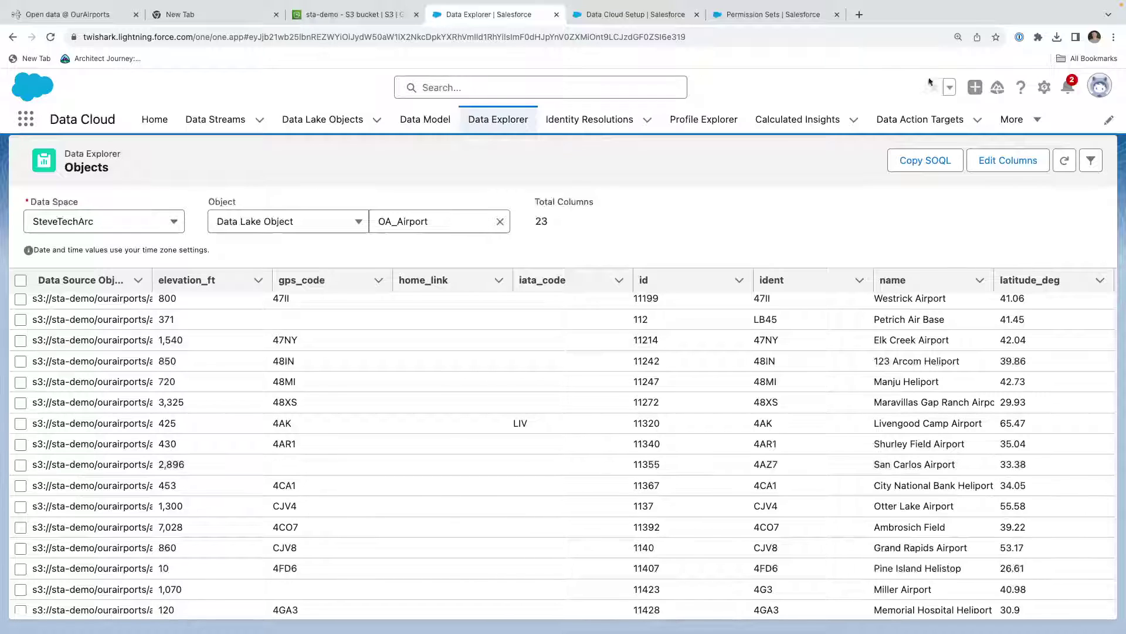
{"action": "left_click", "coordinate": [215, 119]}
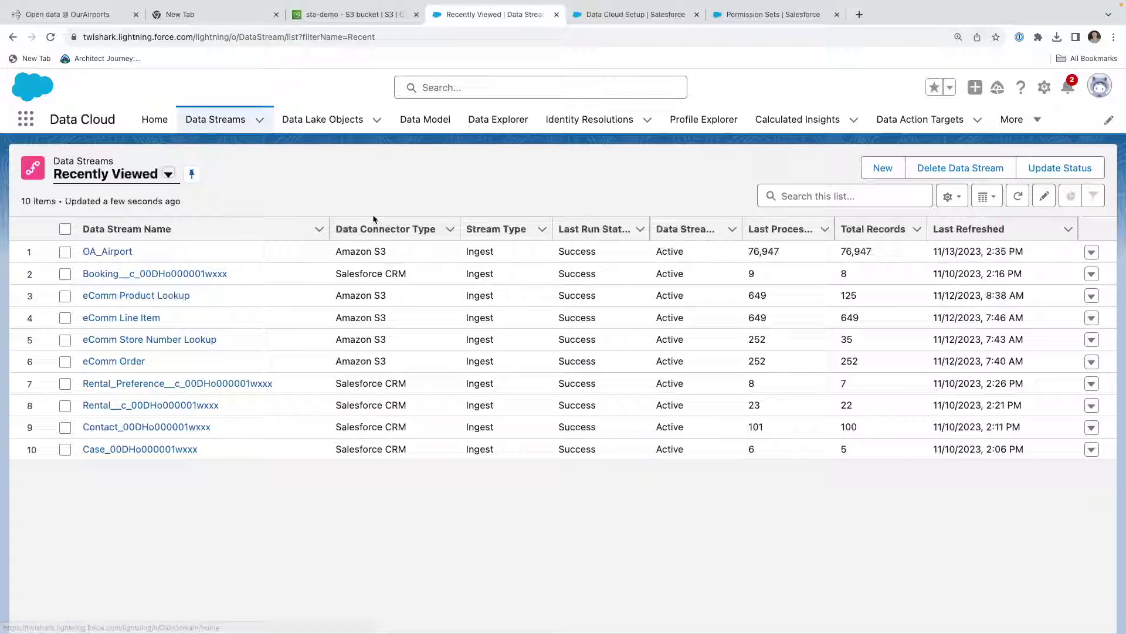
- Create an Amazon S3 data stream for runways.csv in sta-demo/ourairports/ with the bucket's access keys and source name OA_S3
{"action": "left_click", "coordinate": [876, 168]}
{"action": "left_click", "coordinate": [193, 420]}
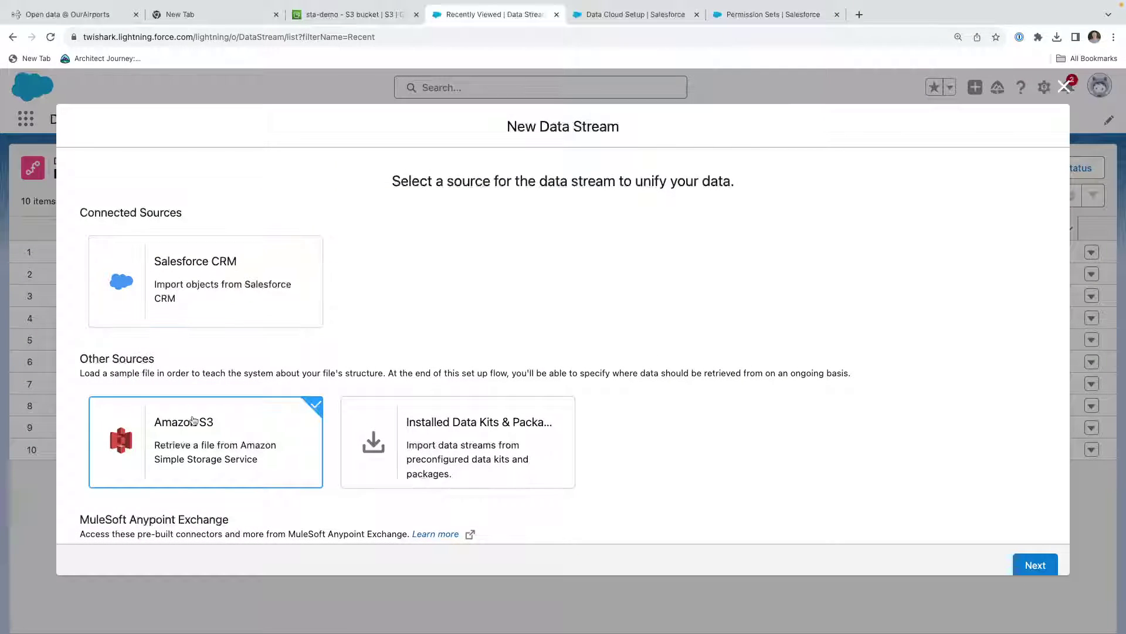
{"action": "left_click", "coordinate": [1028, 567]}
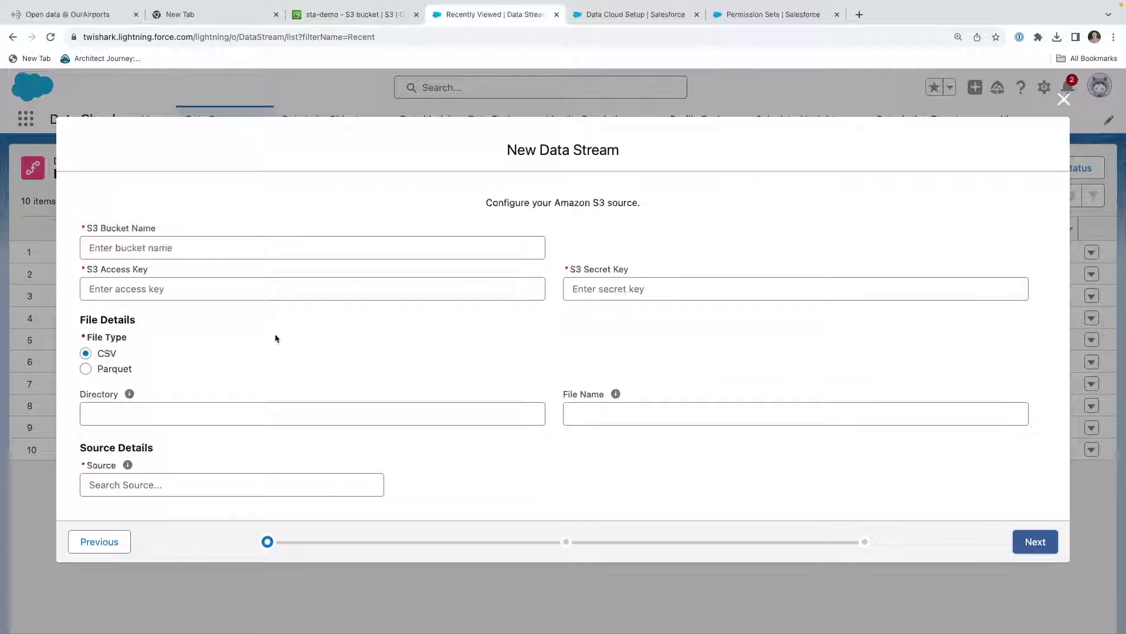
{"action": "left_click", "coordinate": [130, 246]}
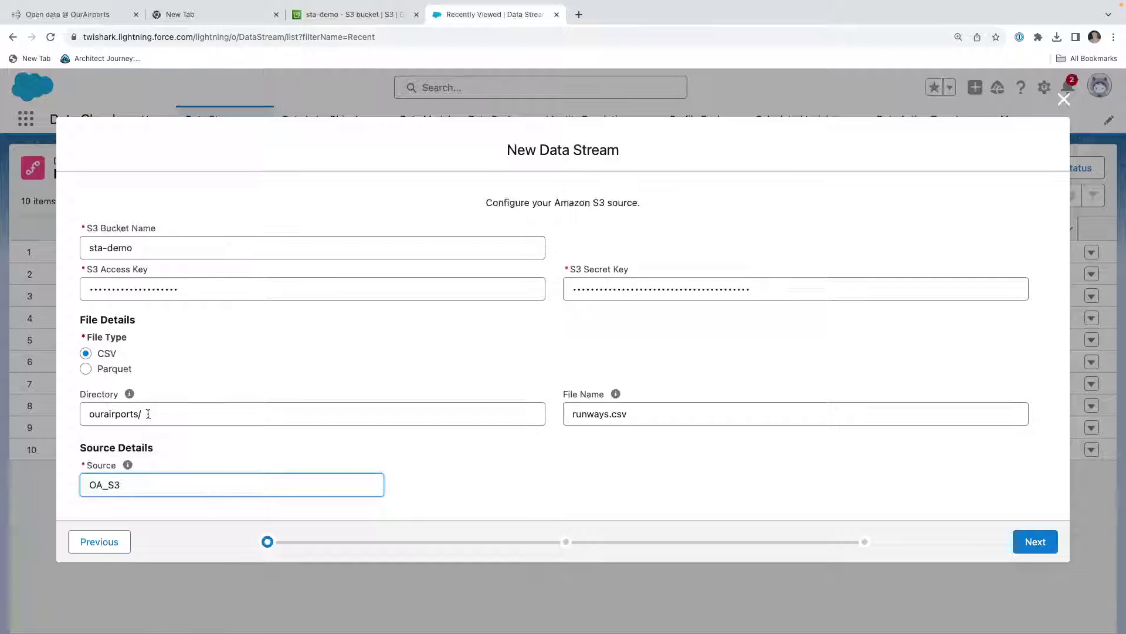
{"action": "left_click", "coordinate": [323, 18]}
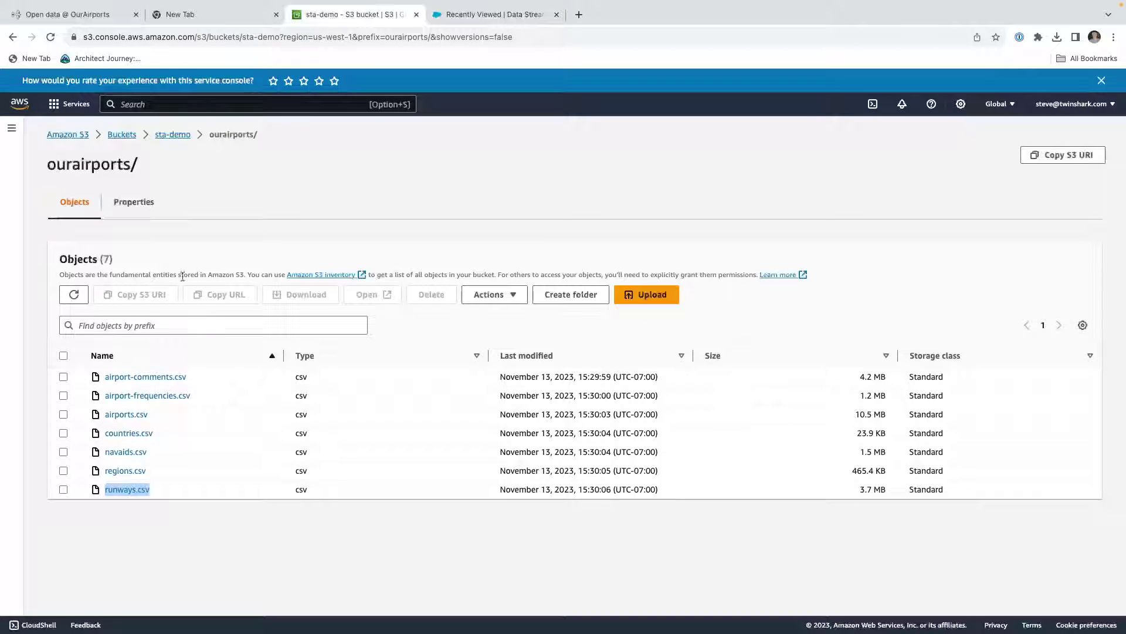
{"action": "left_click", "coordinate": [478, 18]}
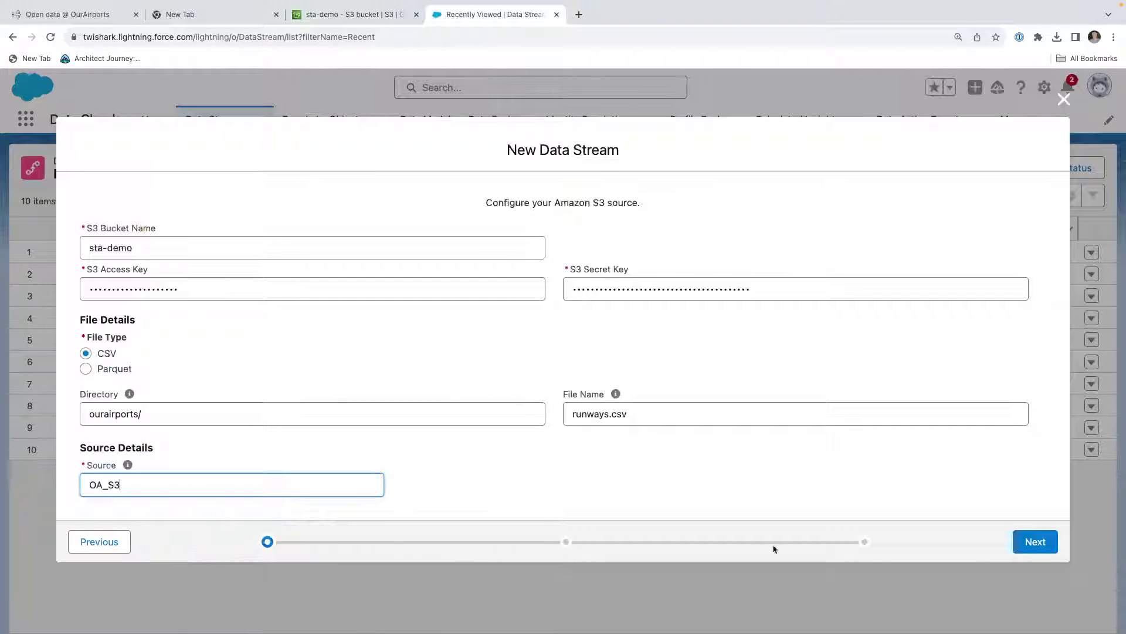
{"action": "left_click", "coordinate": [1032, 541]}
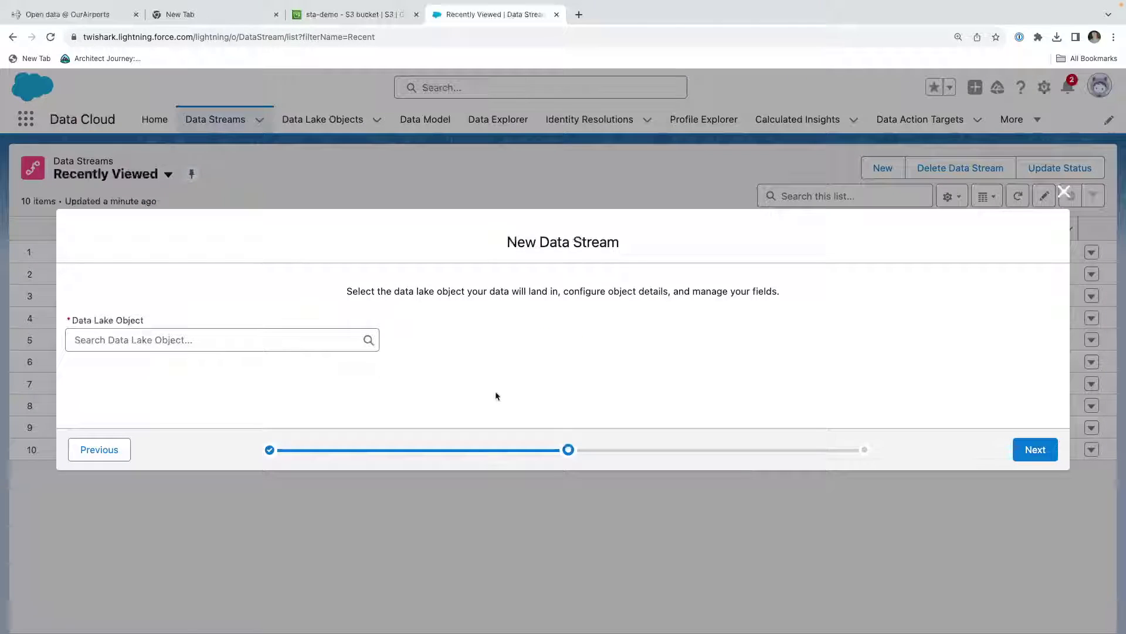
- Target a new data lake object labelled OA_Runway for the runways data
{"action": "left_click", "coordinate": [152, 343]}
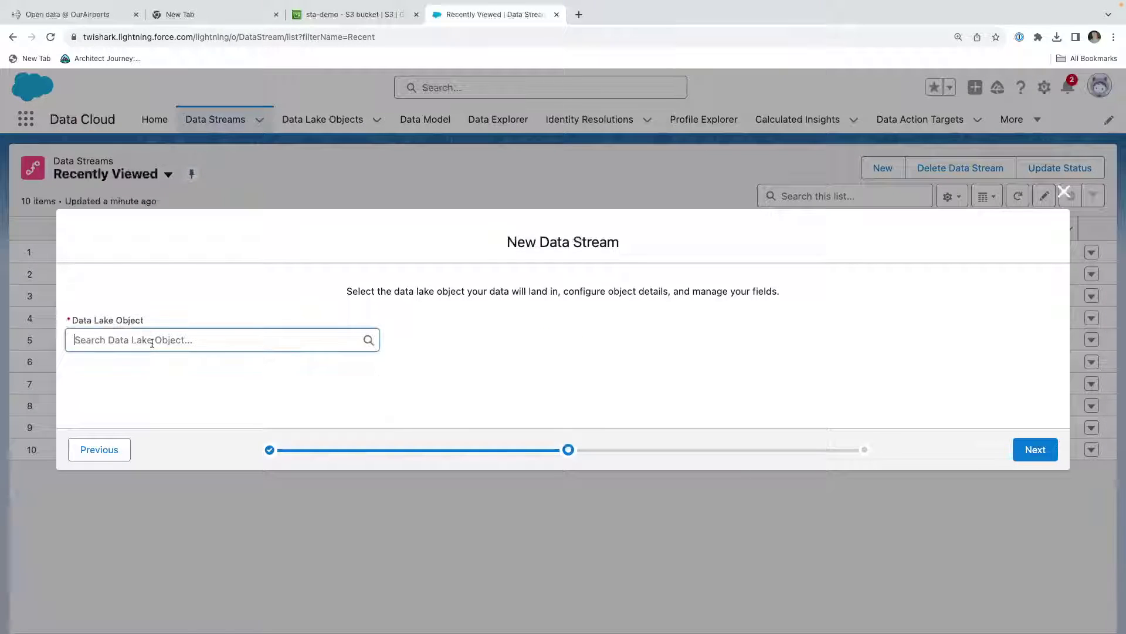
{"action": "left_click", "coordinate": [136, 368]}
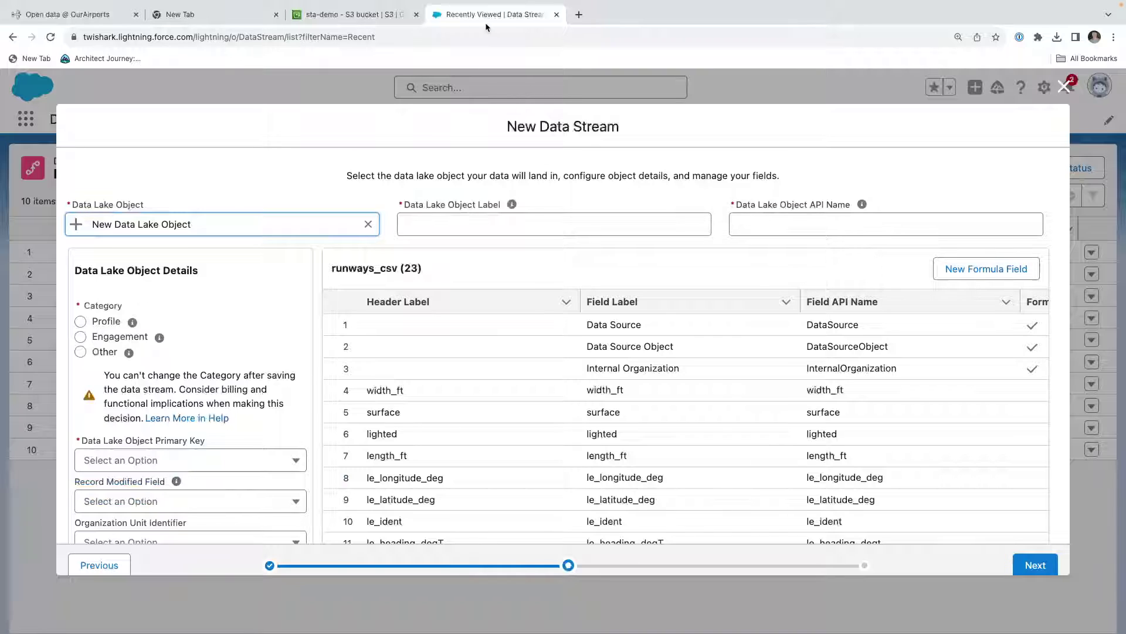
{"action": "left_click", "coordinate": [334, 15]}
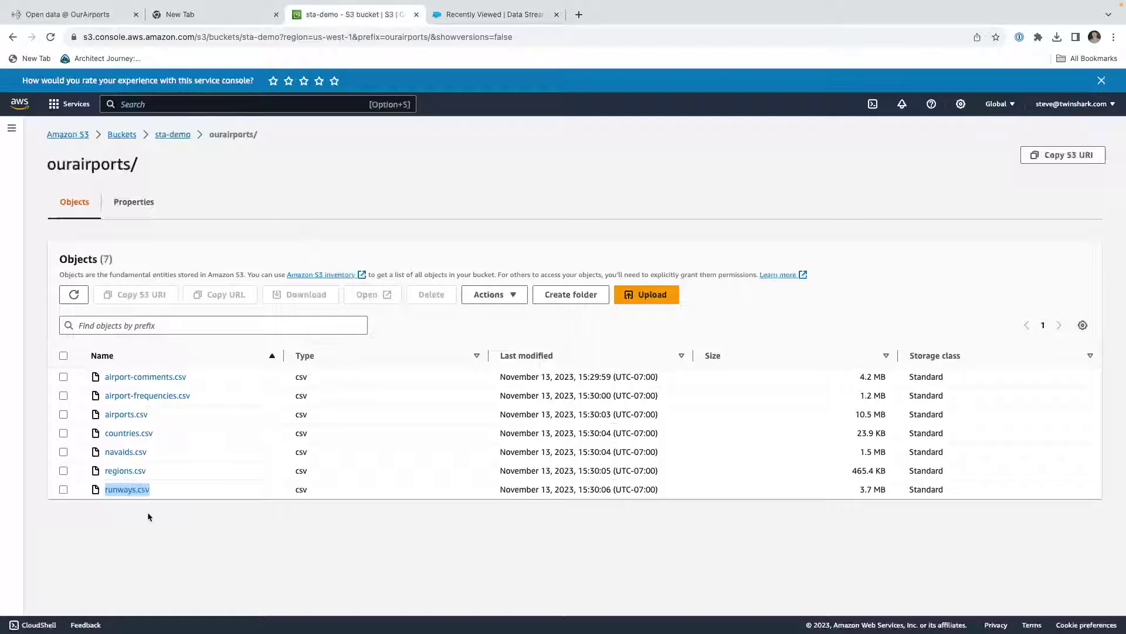
{"action": "left_click", "coordinate": [477, 14]}
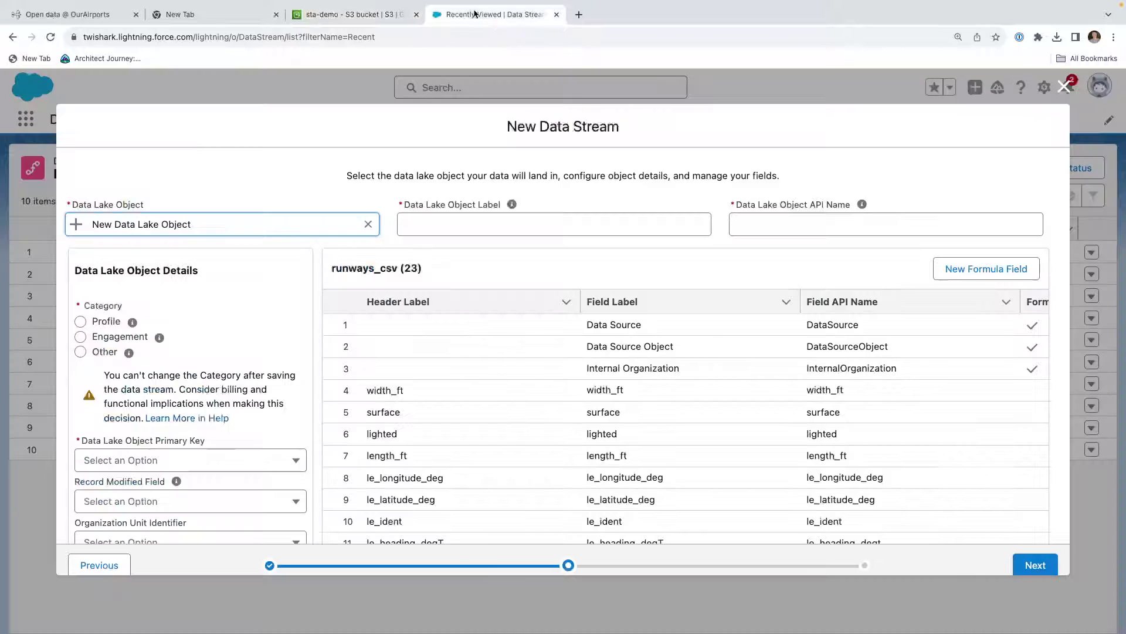
{"action": "left_click", "coordinate": [485, 224]}
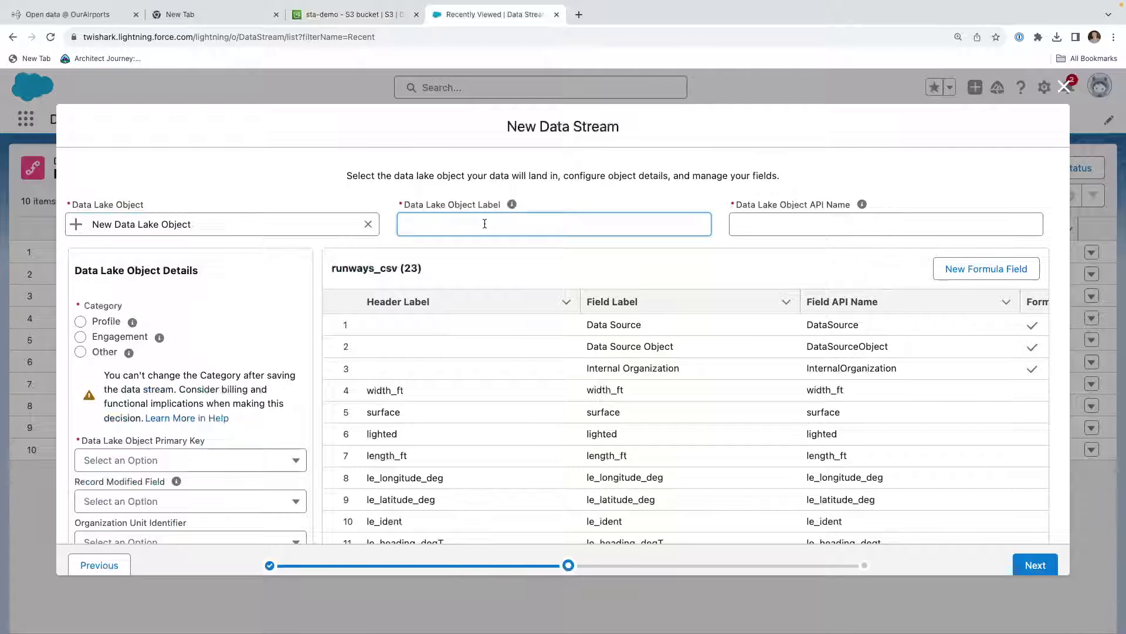
{"action": "type", "text": "OA_Runway"}
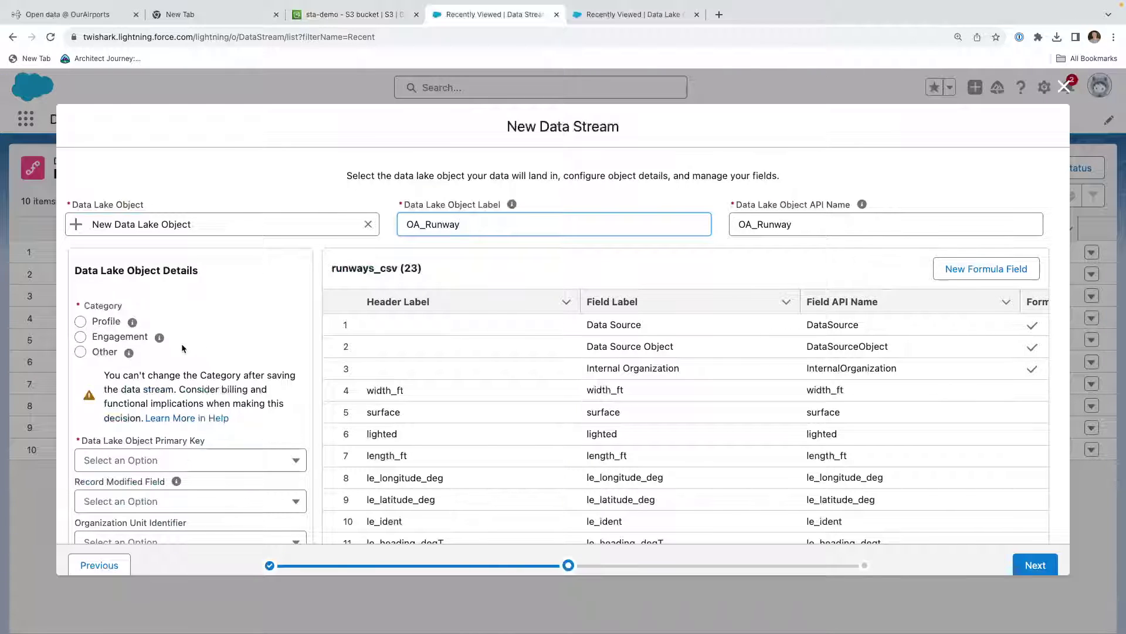
- Set OA_Runway's category to Other and its primary key to id, then review the fields
{"action": "left_click", "coordinate": [81, 352]}
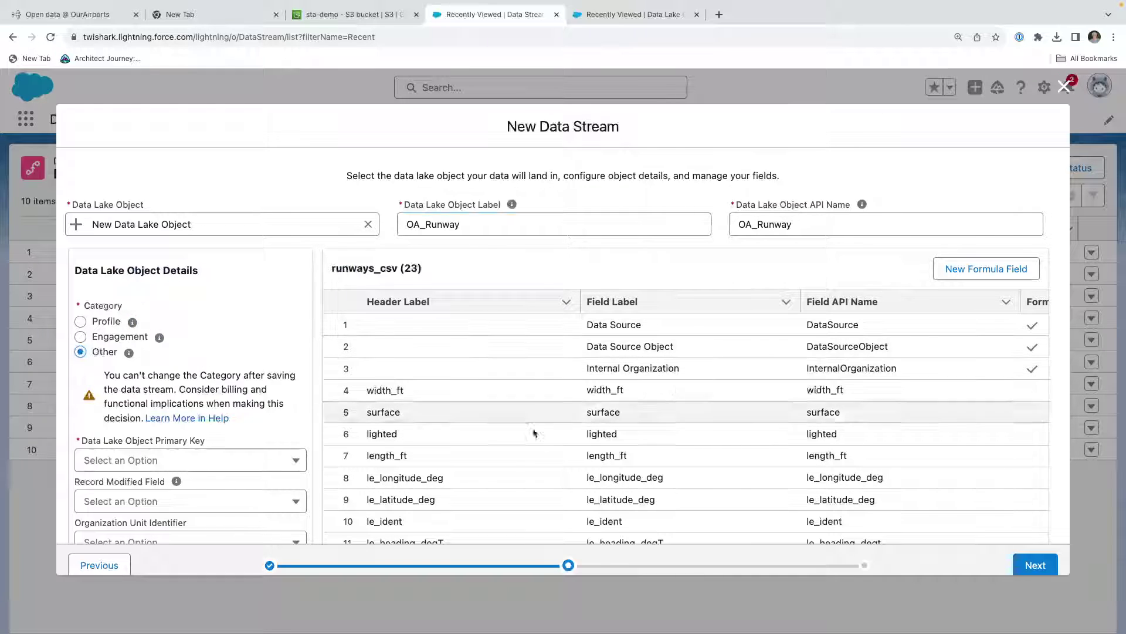
{"action": "scroll", "coordinate": [541, 440], "scroll_direction": "down", "scroll_amount": 1}
{"action": "left_click", "coordinate": [146, 459]}
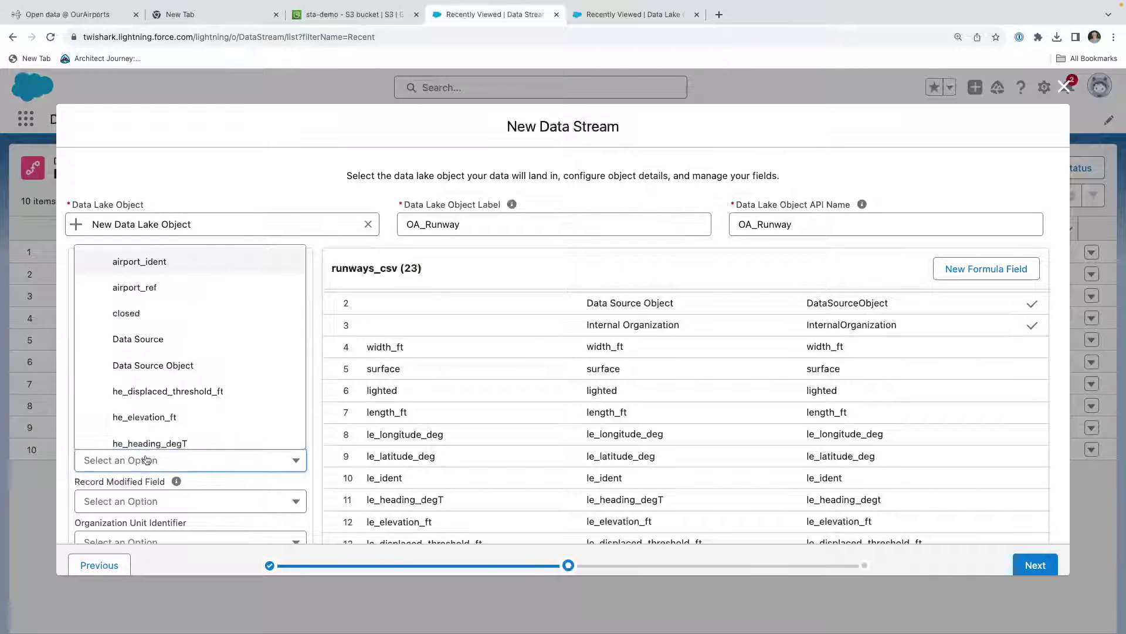
{"action": "scroll", "coordinate": [176, 359], "scroll_direction": "down", "scroll_amount": 5}
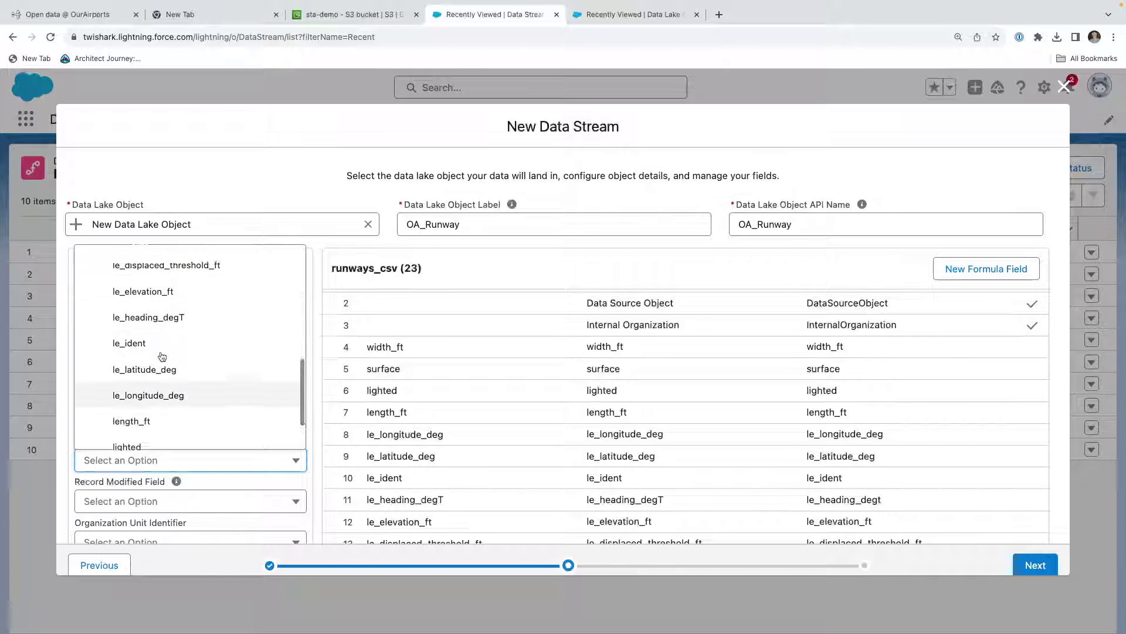
{"action": "scroll", "coordinate": [162, 356], "scroll_direction": "up", "scroll_amount": 1}
{"action": "left_click", "coordinate": [120, 275]}
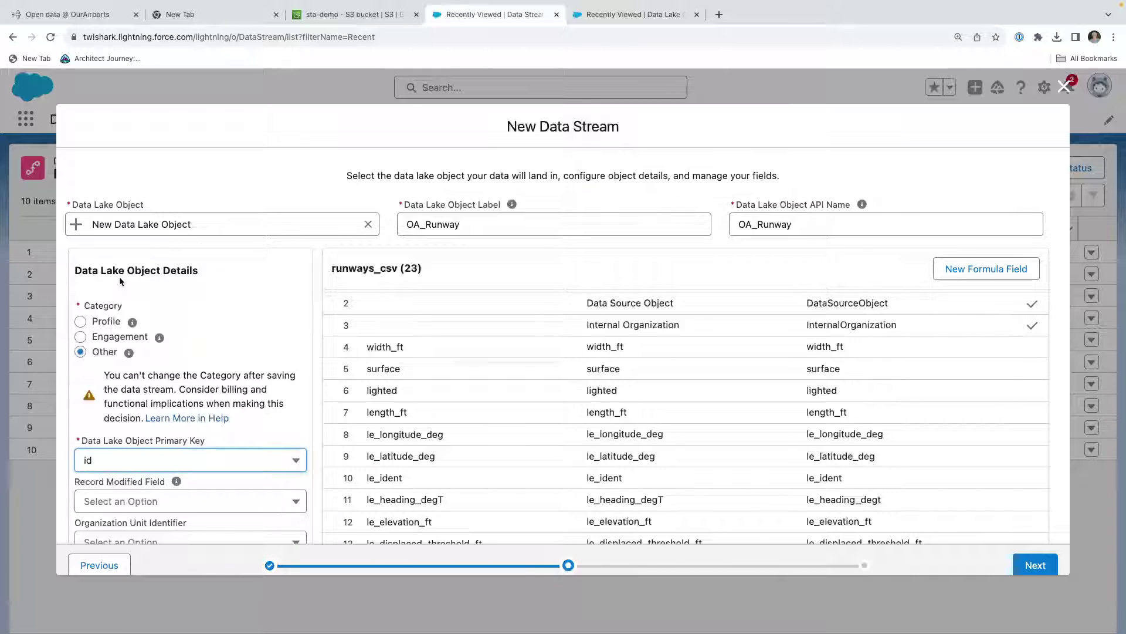
{"action": "scroll", "coordinate": [281, 395], "scroll_direction": "down", "scroll_amount": 5}
{"action": "scroll", "coordinate": [281, 397], "scroll_direction": "up", "scroll_amount": 5}
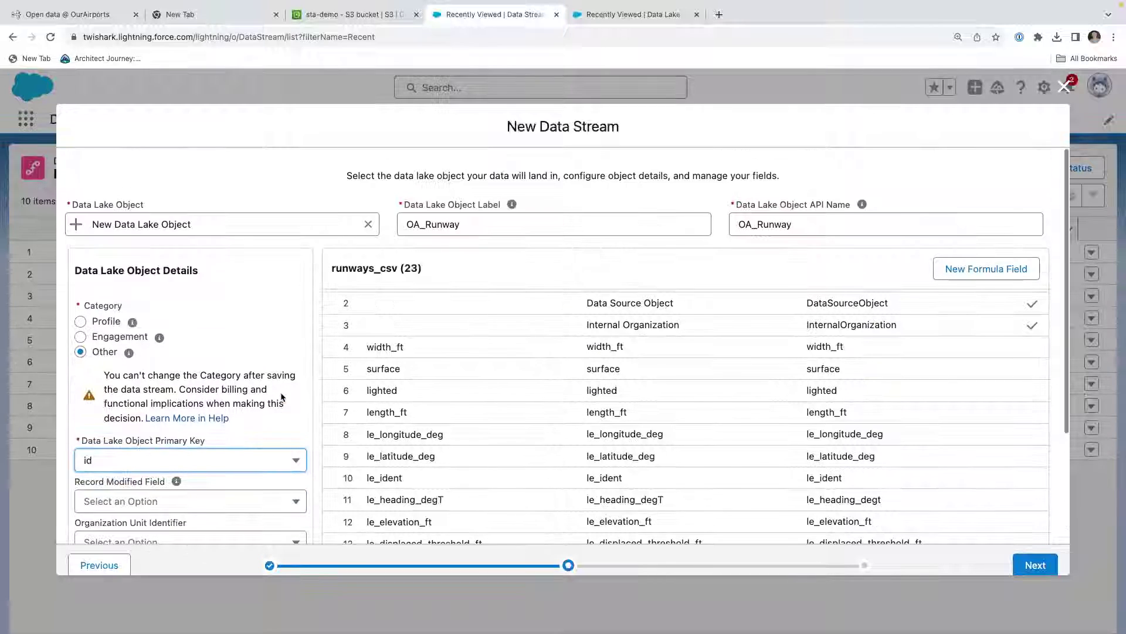
{"action": "scroll", "coordinate": [554, 373], "scroll_direction": "down", "scroll_amount": 3}
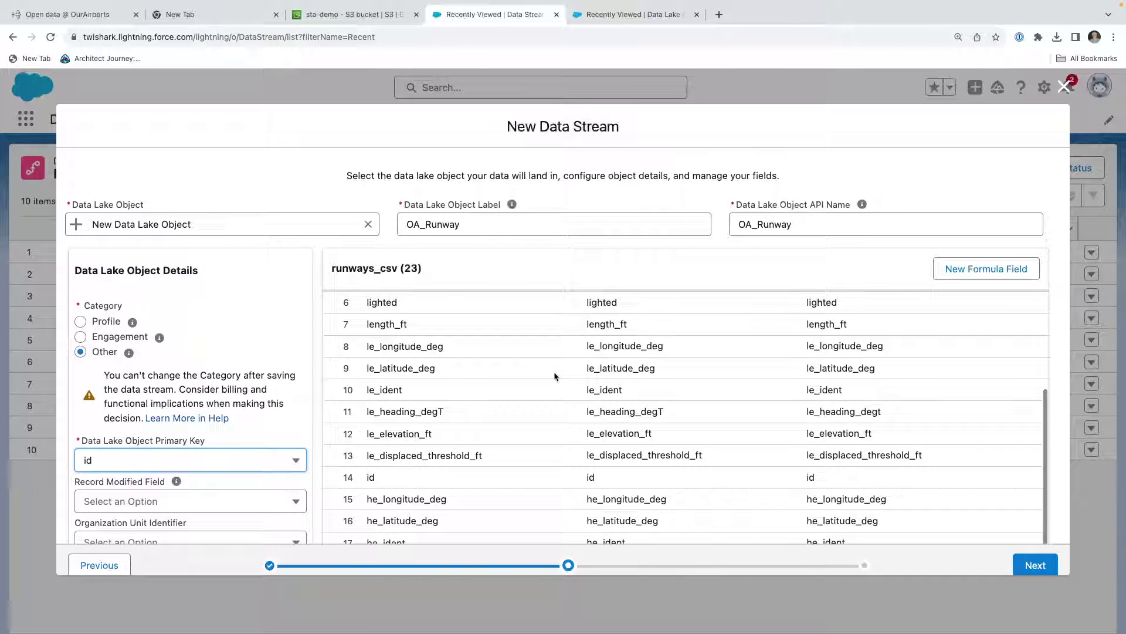
{"action": "scroll", "coordinate": [555, 376], "scroll_direction": "down", "scroll_amount": 3}
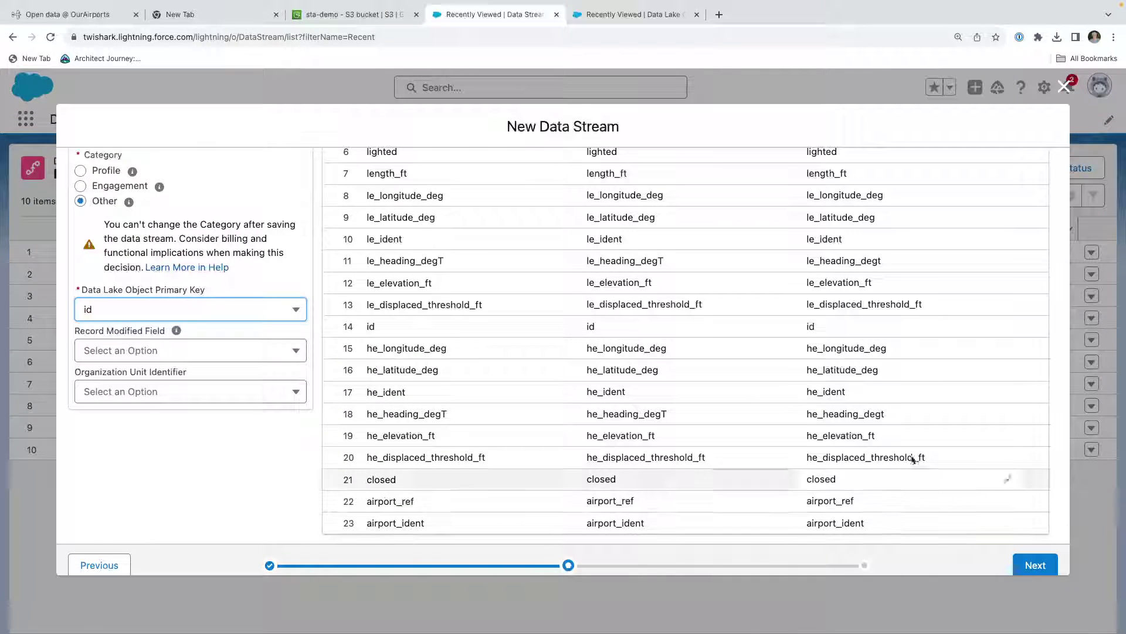
{"action": "scroll", "coordinate": [1005, 412], "scroll_direction": "up", "scroll_amount": 4}
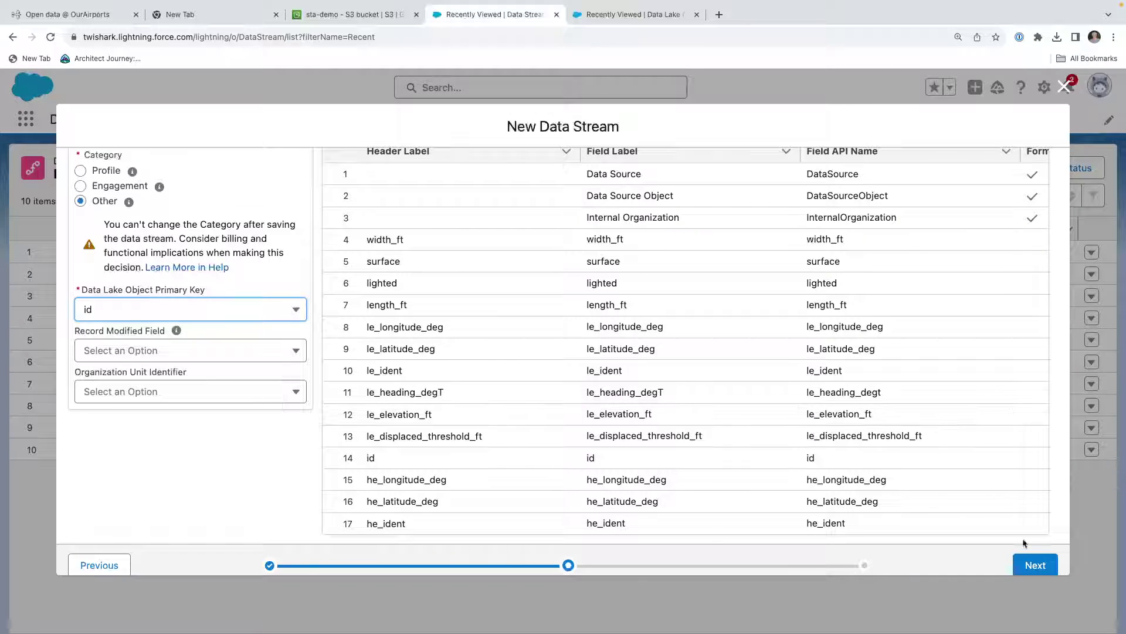
- Set the OA_Runway stream's refresh frequency to None
{"action": "left_click", "coordinate": [1038, 565]}
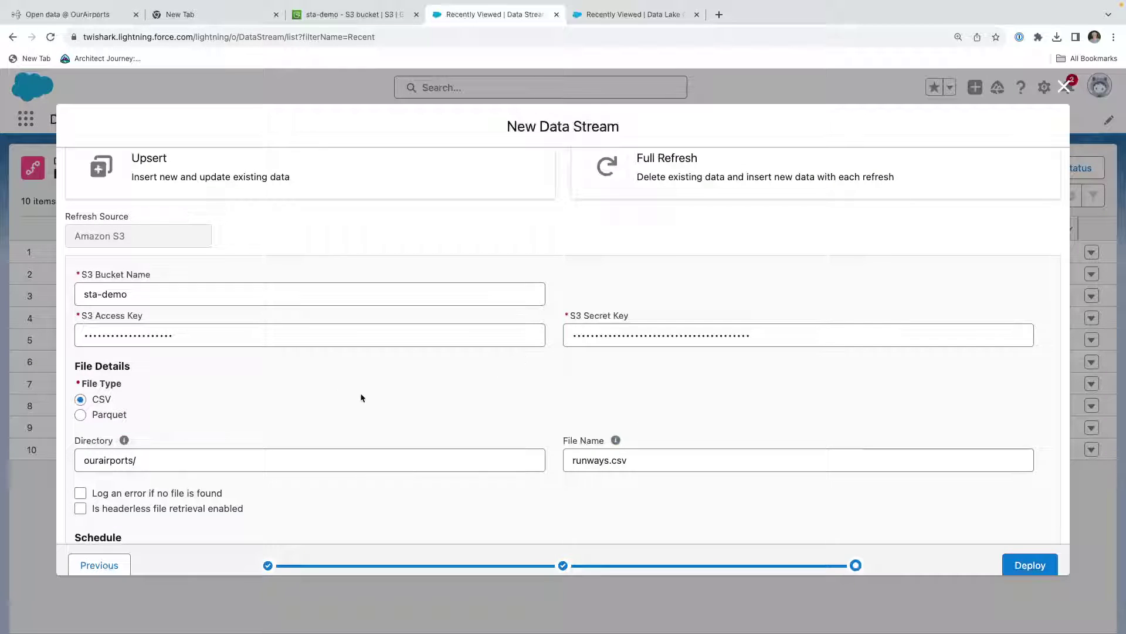
{"action": "scroll", "coordinate": [329, 329], "scroll_direction": "down", "scroll_amount": 3}
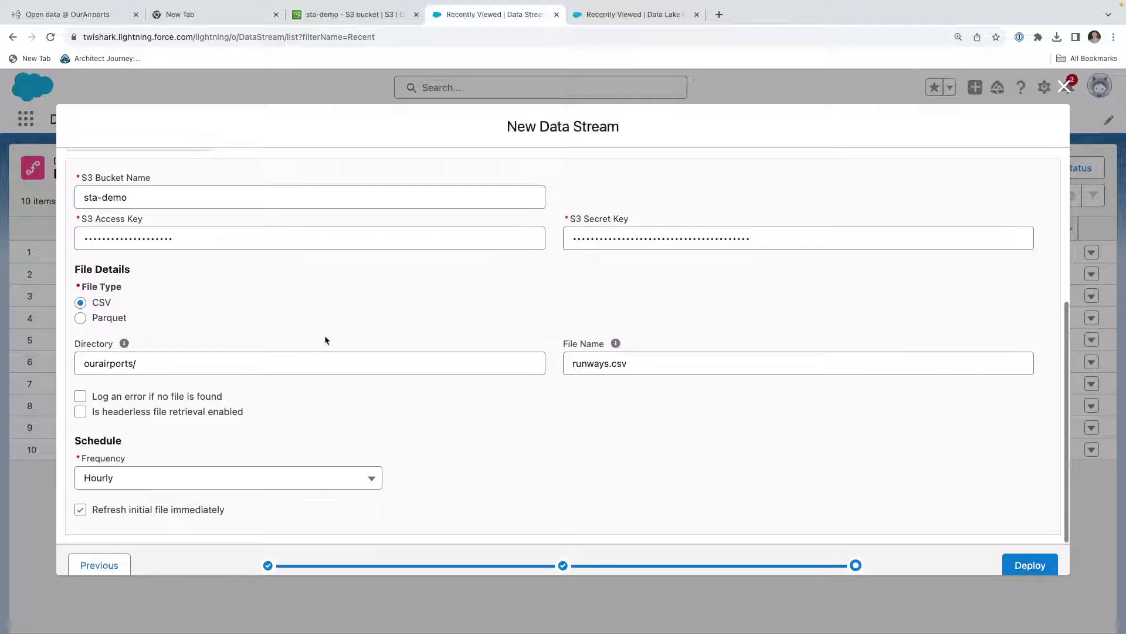
{"action": "left_click", "coordinate": [123, 476]}
{"action": "left_click", "coordinate": [129, 506]}
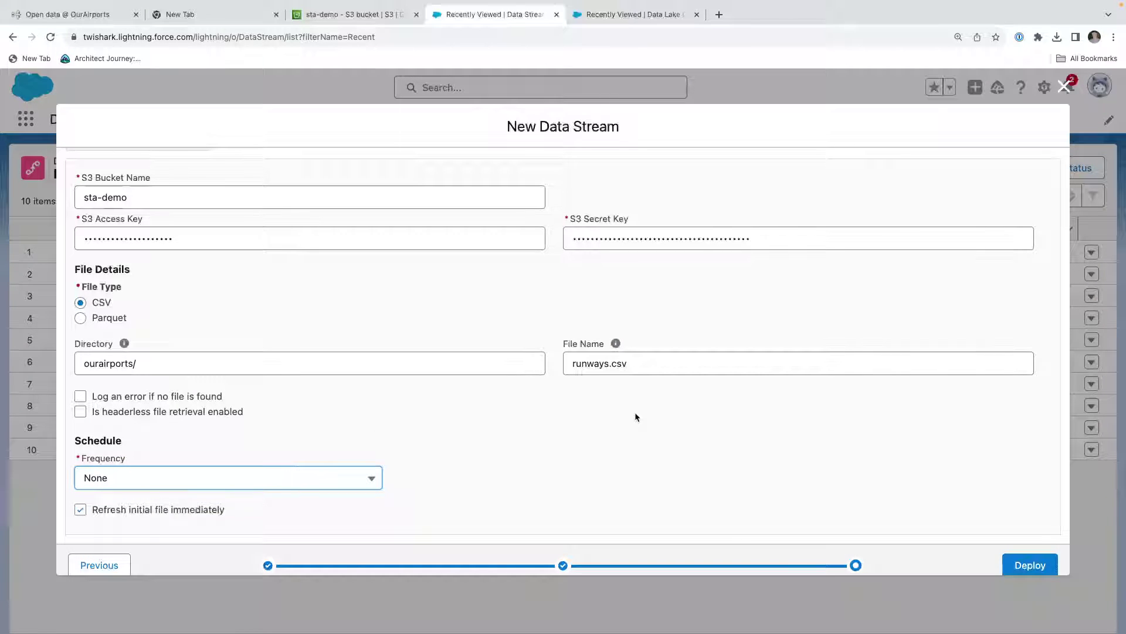
{"action": "scroll", "coordinate": [563, 433], "scroll_direction": "up", "scroll_amount": 5}
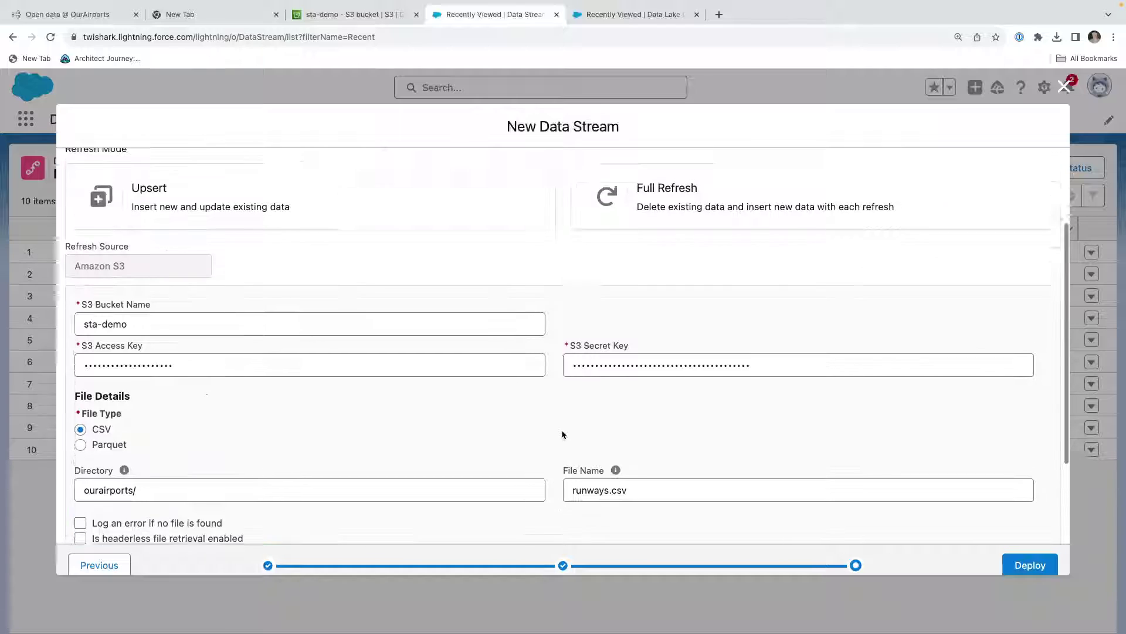
- Put OA_Runway in the SteveTechArc data space with Upsert refresh mode and deploy it
{"action": "left_click", "coordinate": [109, 243]}
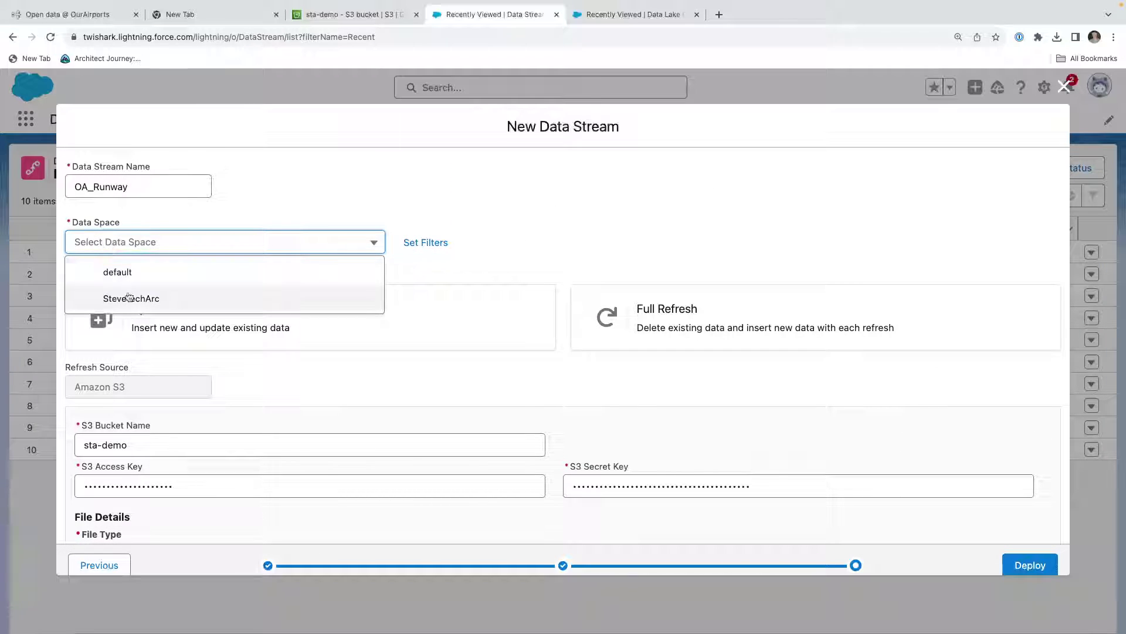
{"action": "left_click", "coordinate": [129, 299]}
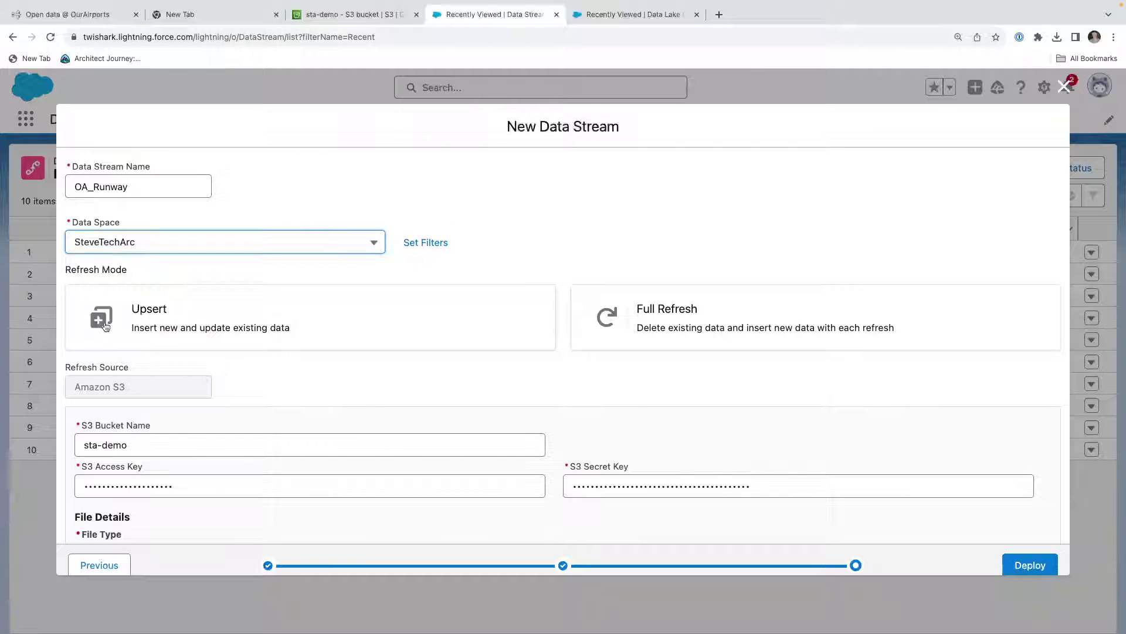
{"action": "left_click", "coordinate": [132, 310]}
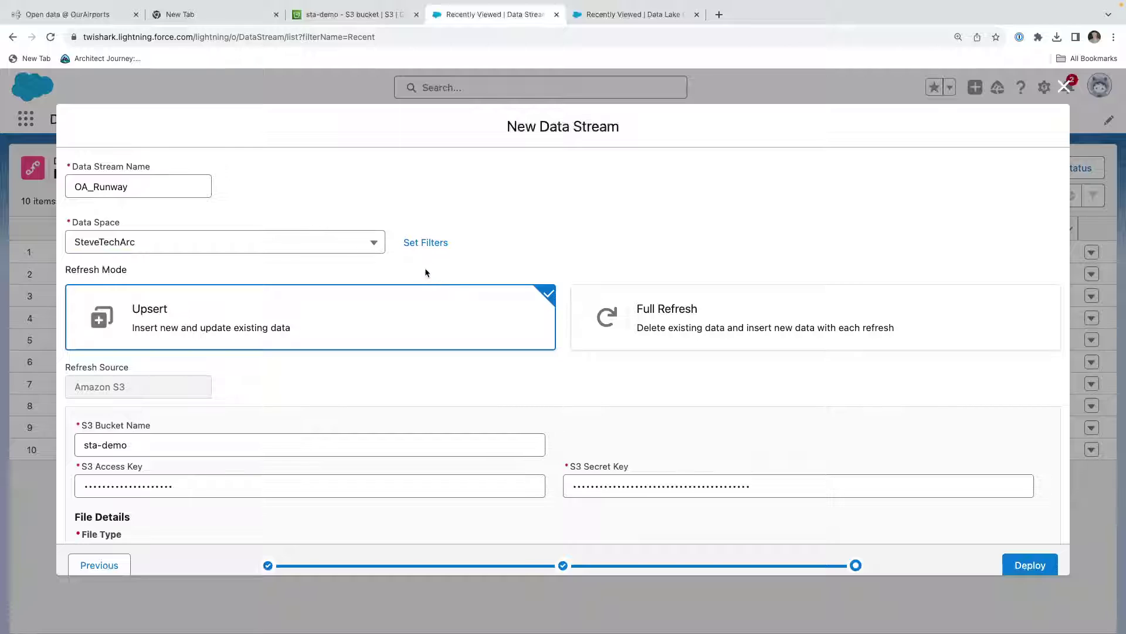
{"action": "scroll", "coordinate": [426, 273], "scroll_direction": "down", "scroll_amount": 5}
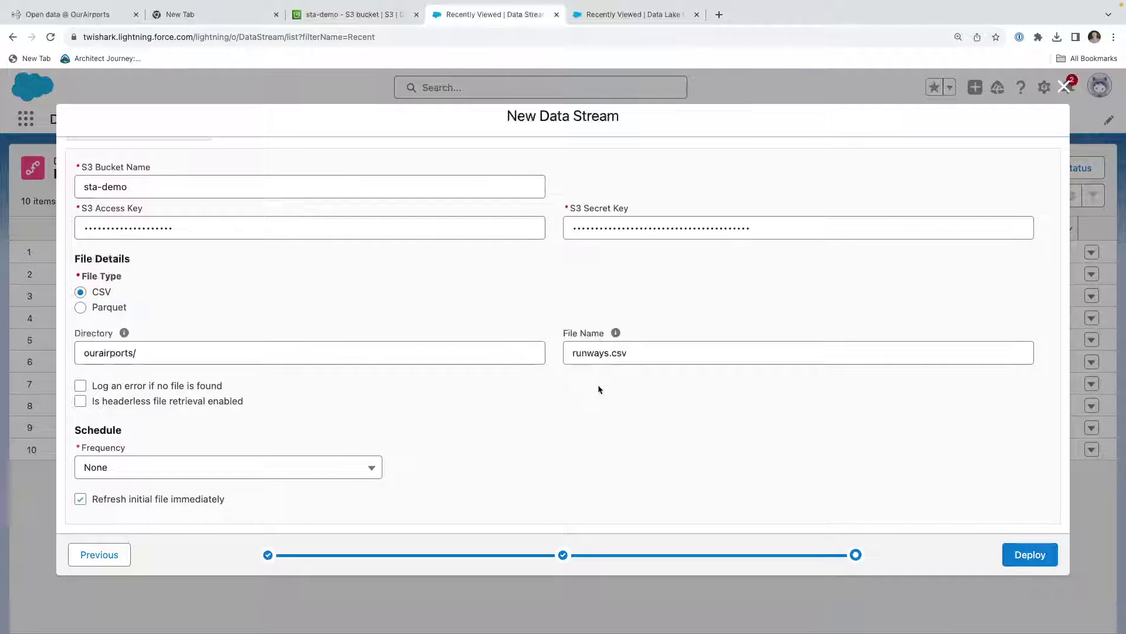
{"action": "scroll", "coordinate": [645, 376], "scroll_direction": "up", "scroll_amount": 5}
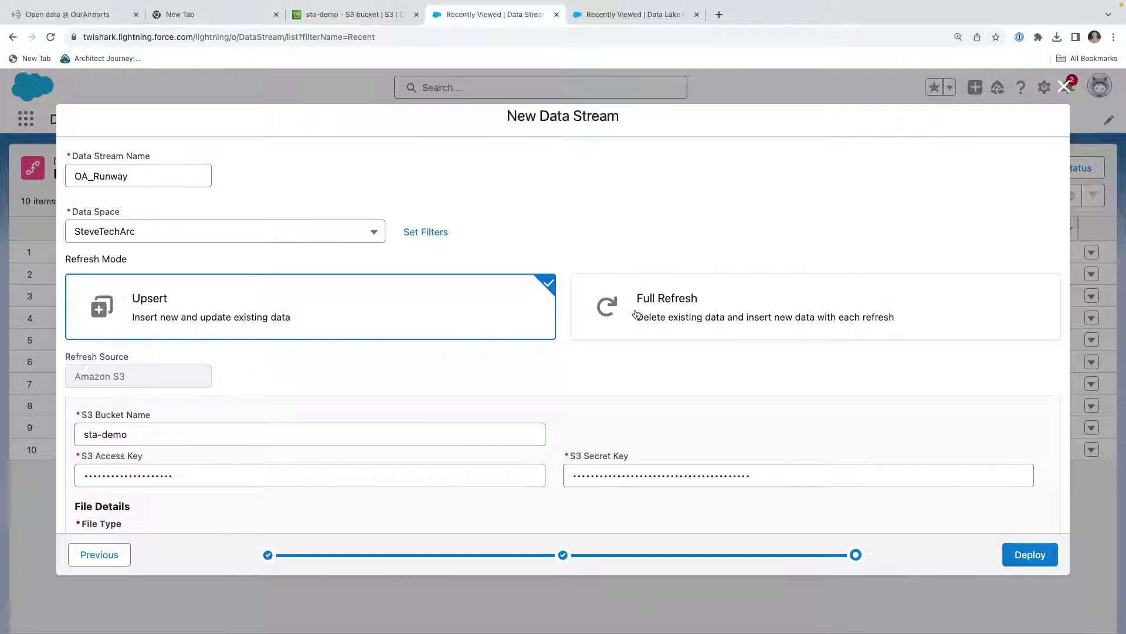
{"action": "scroll", "coordinate": [409, 360], "scroll_direction": "down", "scroll_amount": 5}
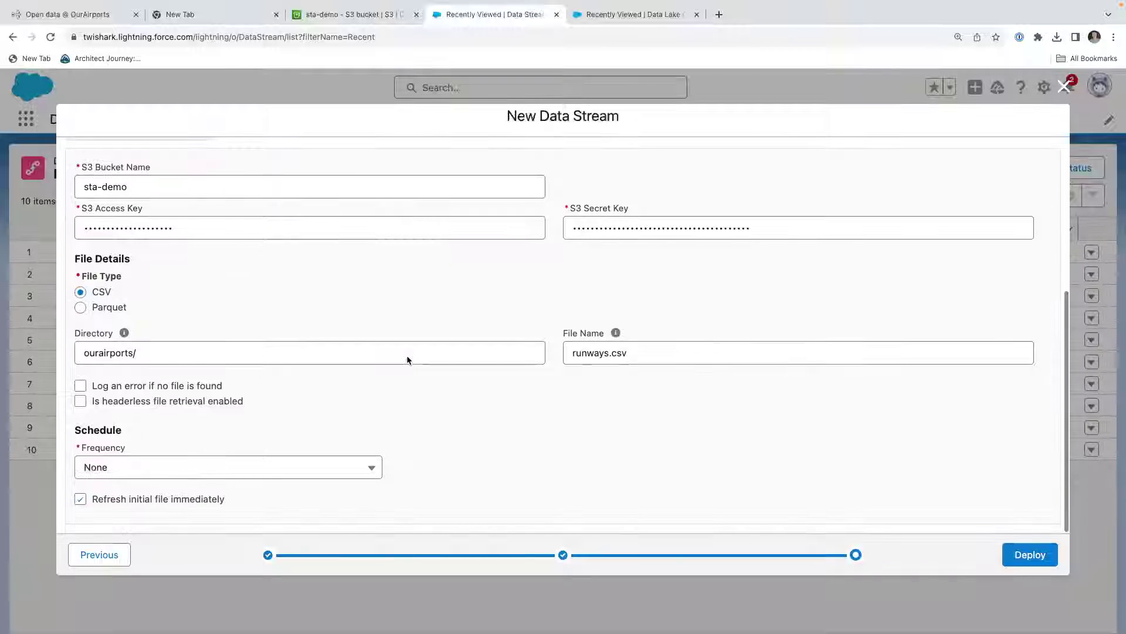
{"action": "left_click", "coordinate": [1023, 555]}
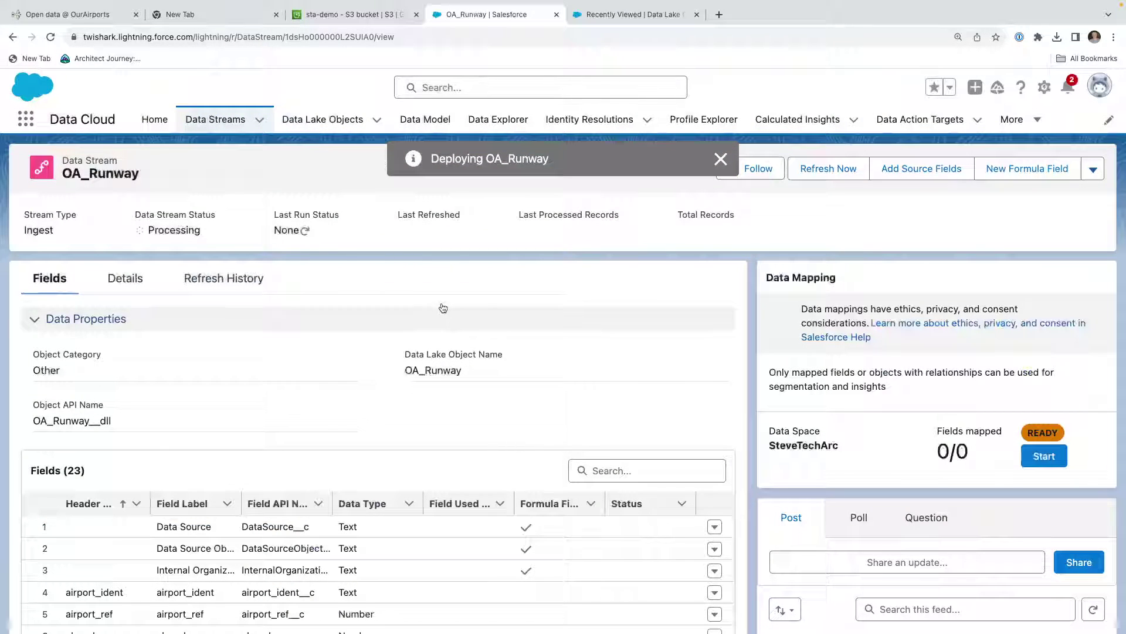
- Show the OA Data streams sorted by name descending to check OA_Runway's 45,308 records
{"action": "left_click", "coordinate": [205, 123]}
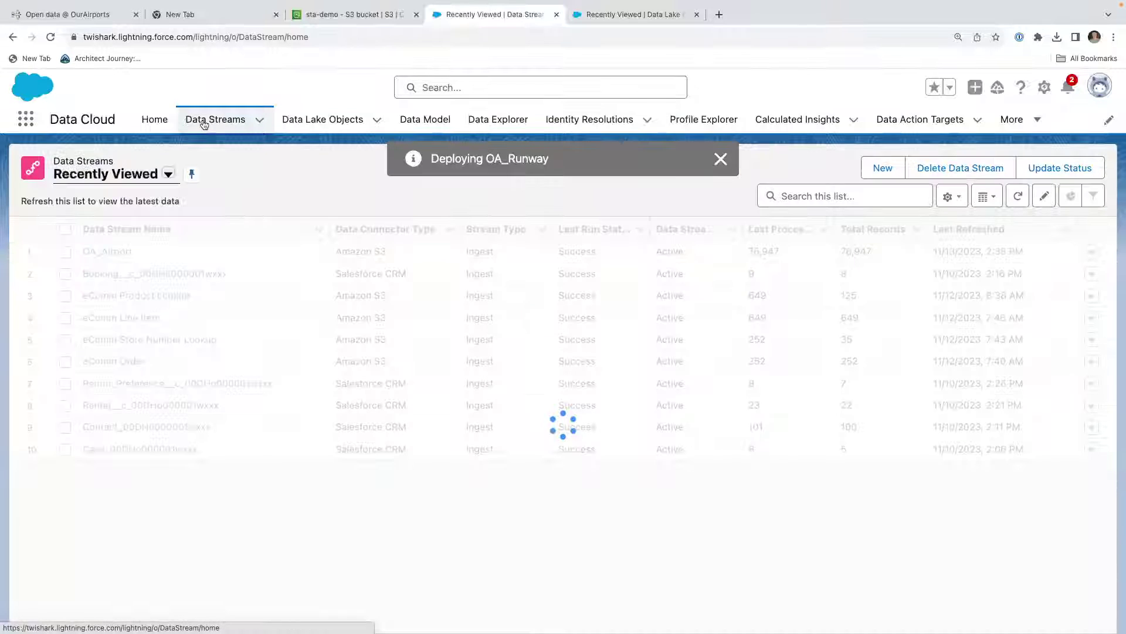
{"action": "left_click", "coordinate": [169, 173]}
{"action": "left_click", "coordinate": [135, 274]}
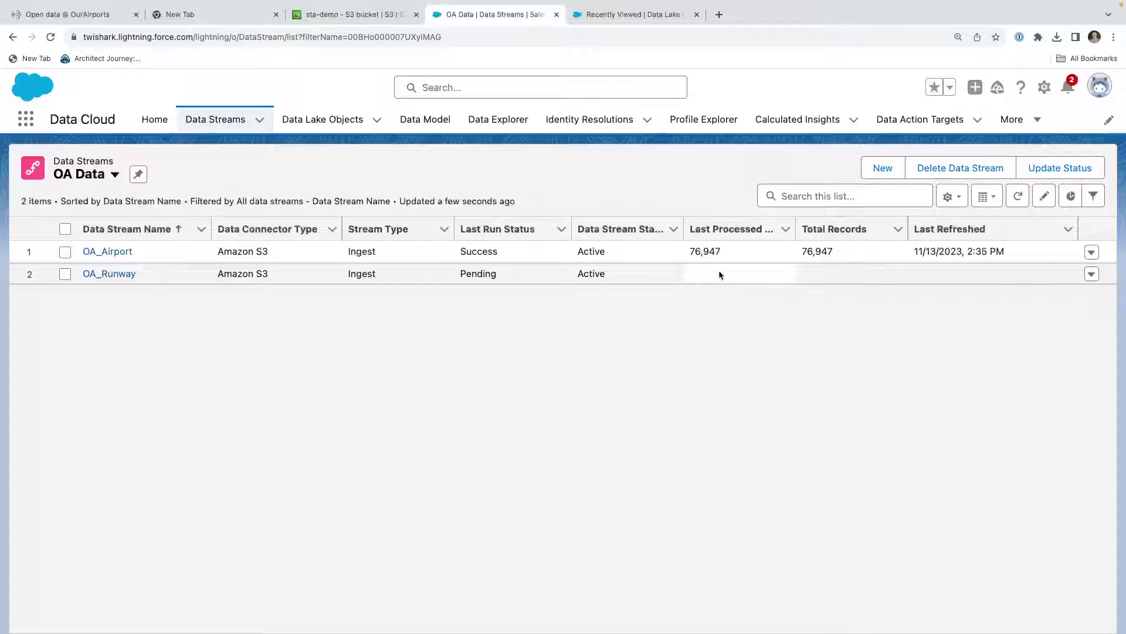
{"action": "left_click", "coordinate": [127, 229]}
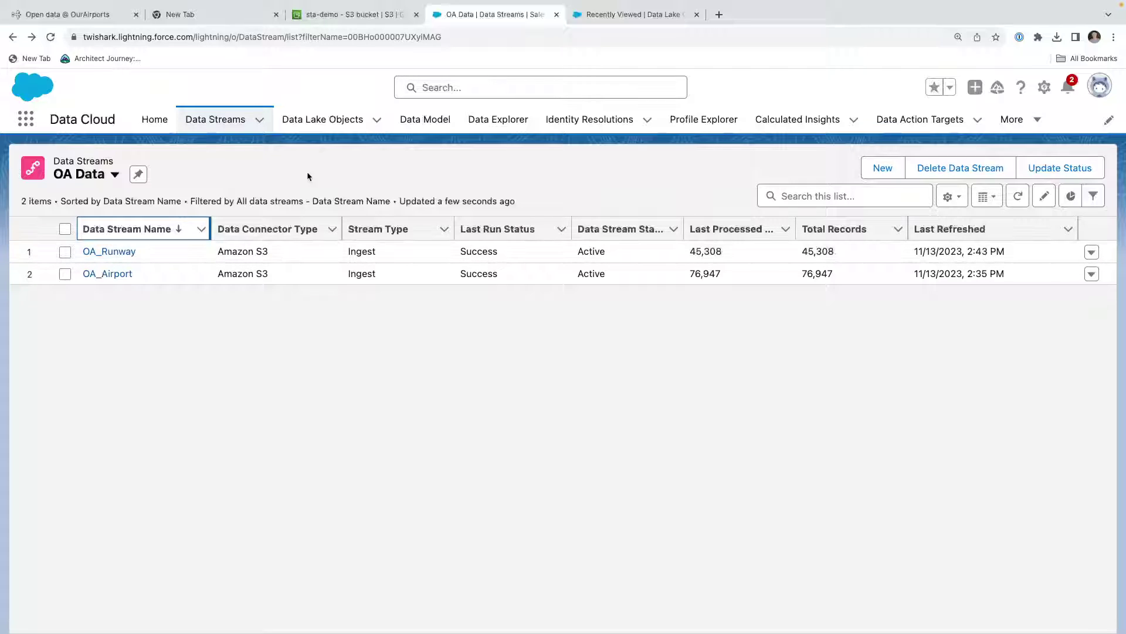
- Switch the Data Lake Objects list to the OA Data view
{"action": "left_click", "coordinate": [320, 119]}
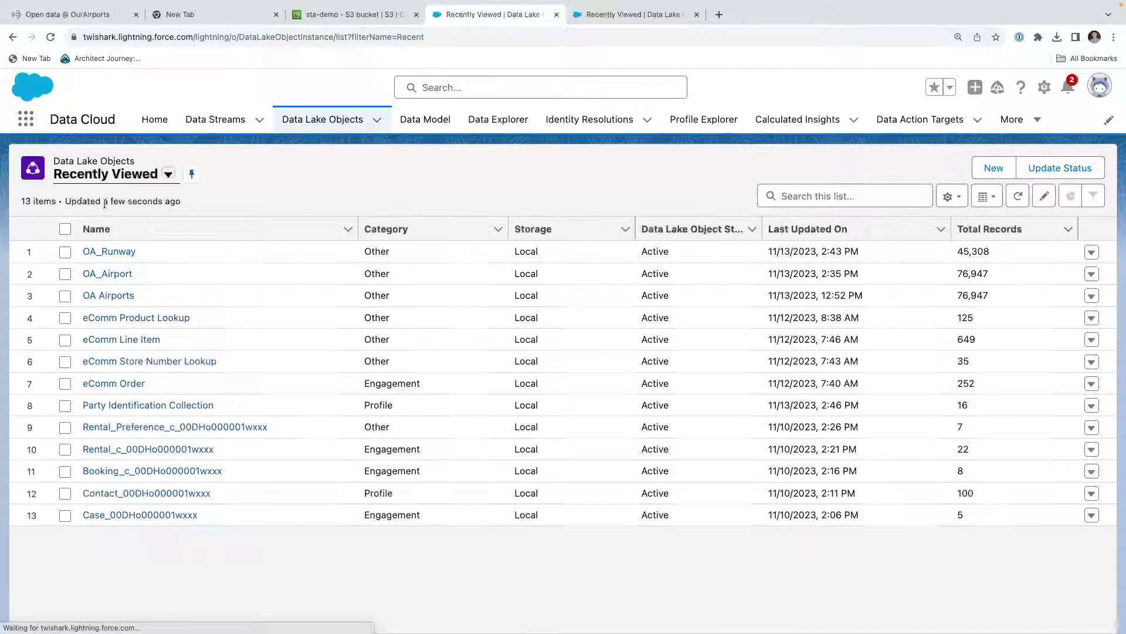
{"action": "left_click", "coordinate": [84, 180]}
{"action": "left_click", "coordinate": [100, 274]}
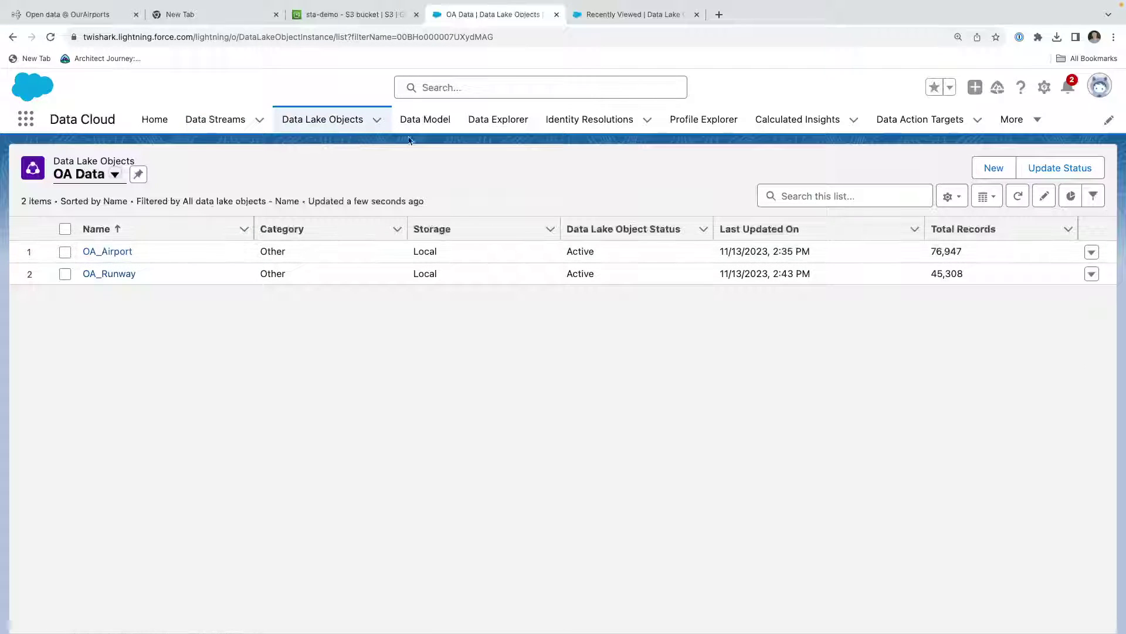
- Load the OA_Runway Data Lake Object from SteveTechArc in Data Explorer and browse its rows
{"action": "left_click", "coordinate": [518, 121]}
{"action": "left_click", "coordinate": [154, 229]}
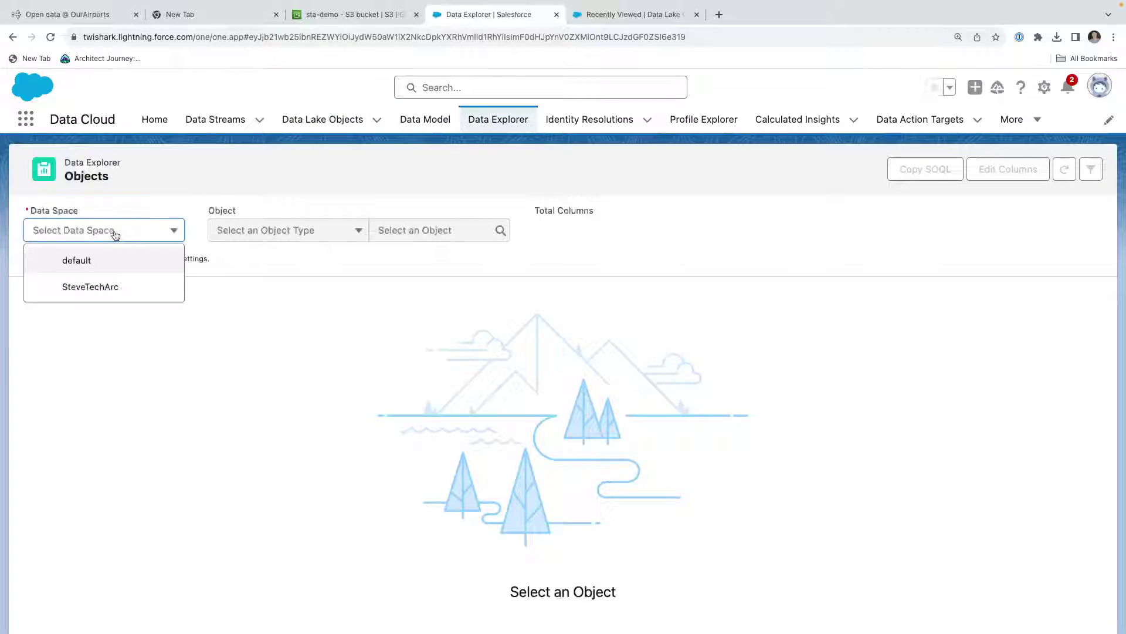
{"action": "left_click", "coordinate": [82, 289]}
{"action": "left_click", "coordinate": [250, 232]}
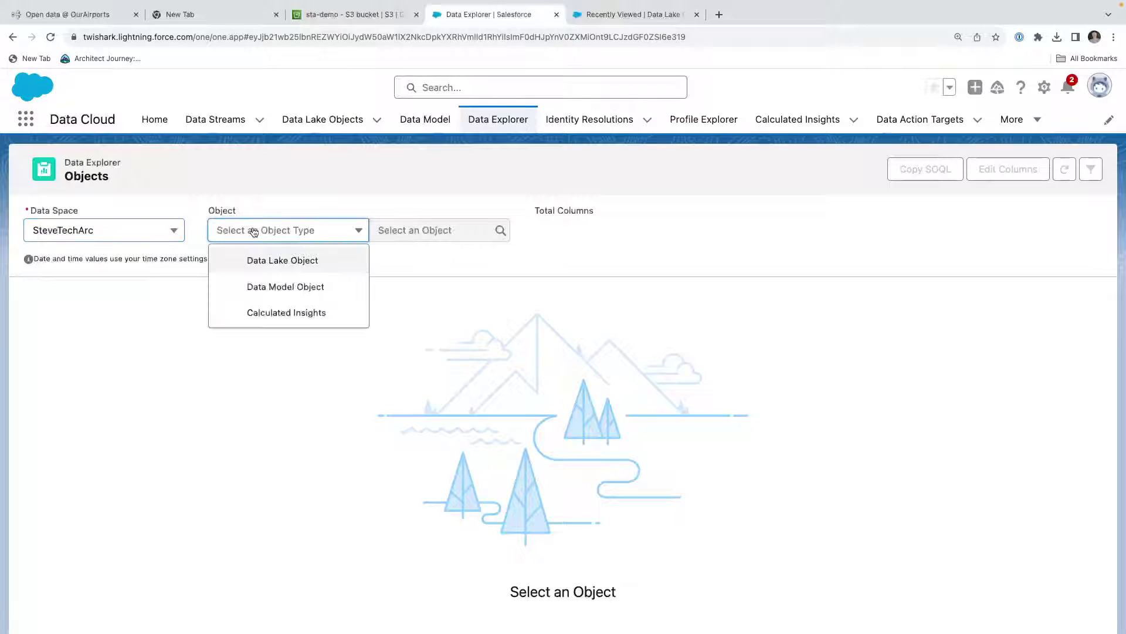
{"action": "left_click", "coordinate": [299, 265]}
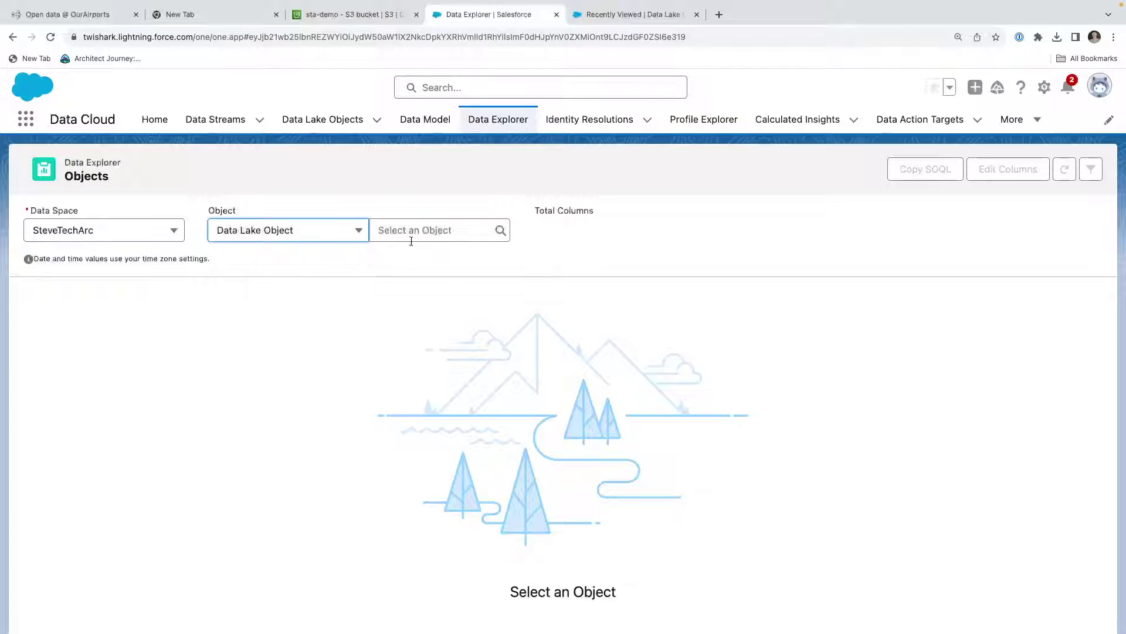
{"action": "left_click", "coordinate": [411, 232]}
{"action": "left_click", "coordinate": [451, 330]}
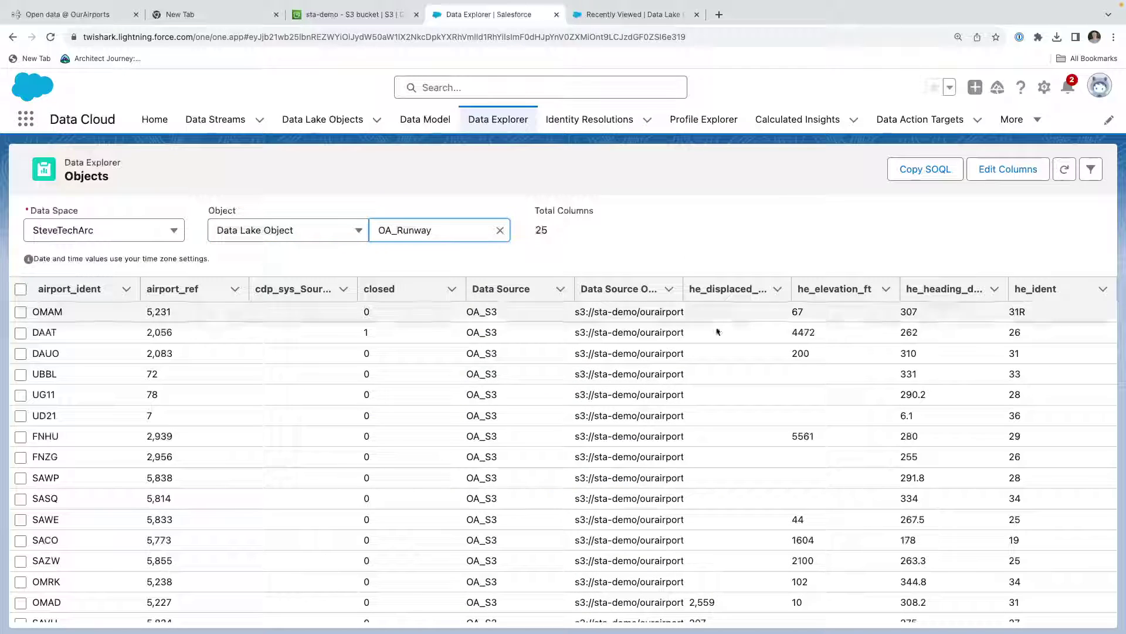
{"action": "scroll", "coordinate": [358, 465], "scroll_direction": "down", "scroll_amount": 1}
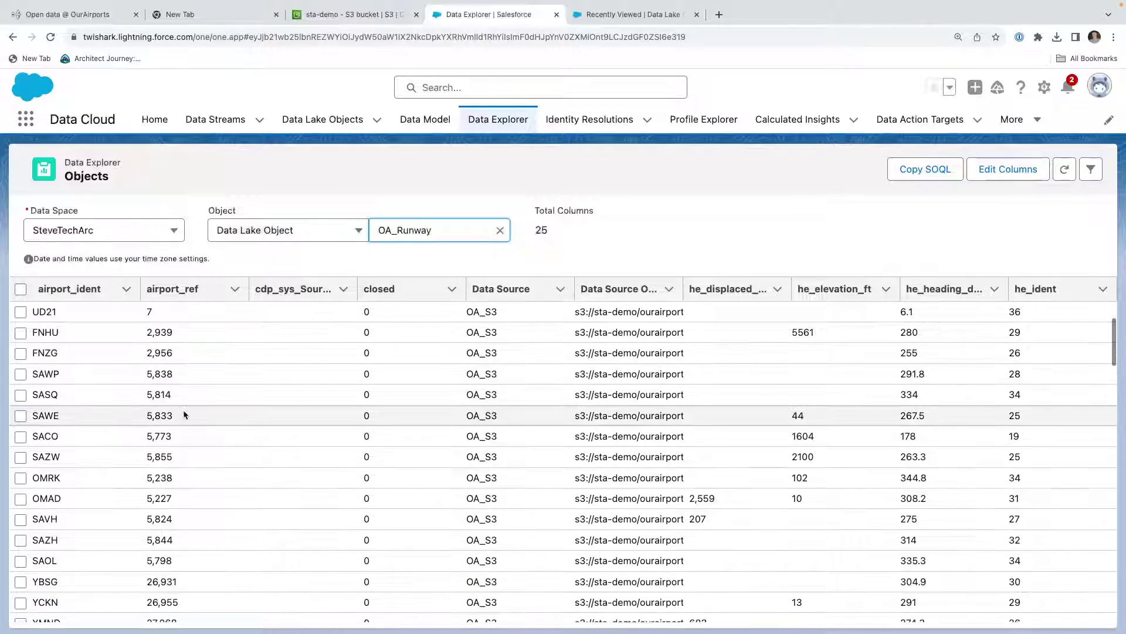
{"action": "scroll", "coordinate": [184, 414], "scroll_direction": "down", "scroll_amount": 2}
{"action": "scroll", "coordinate": [184, 414], "scroll_direction": "down", "scroll_amount": 4}
{"action": "scroll", "coordinate": [330, 416], "scroll_direction": "up", "scroll_amount": 7}
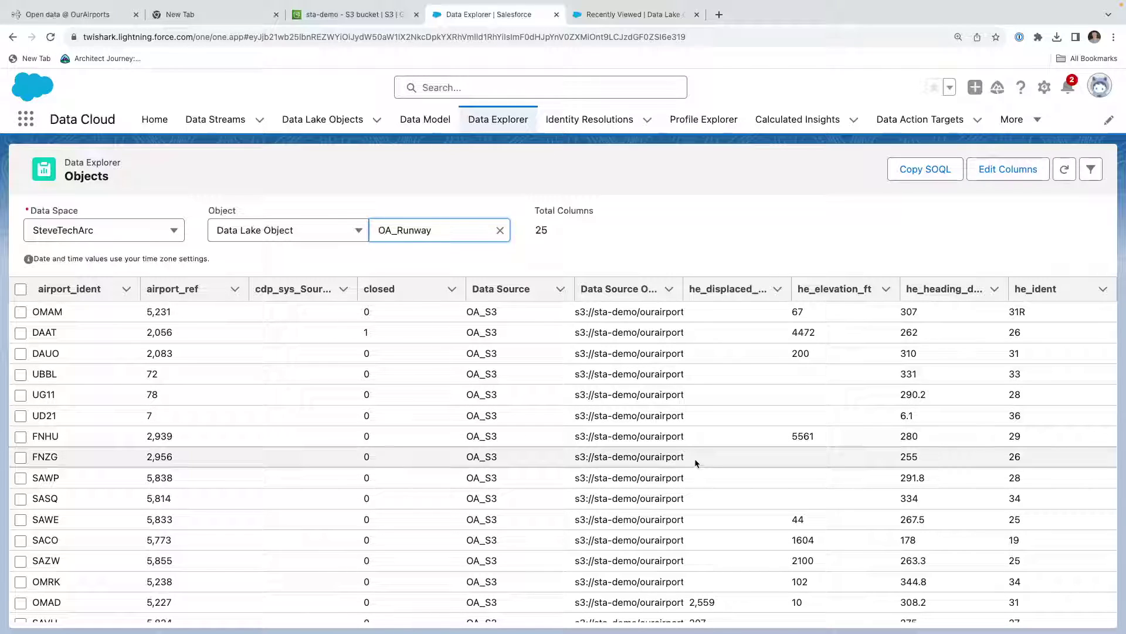
{"action": "scroll", "coordinate": [701, 465], "scroll_direction": "down", "scroll_amount": 1}
{"action": "scroll", "coordinate": [701, 465], "scroll_direction": "up", "scroll_amount": 1}
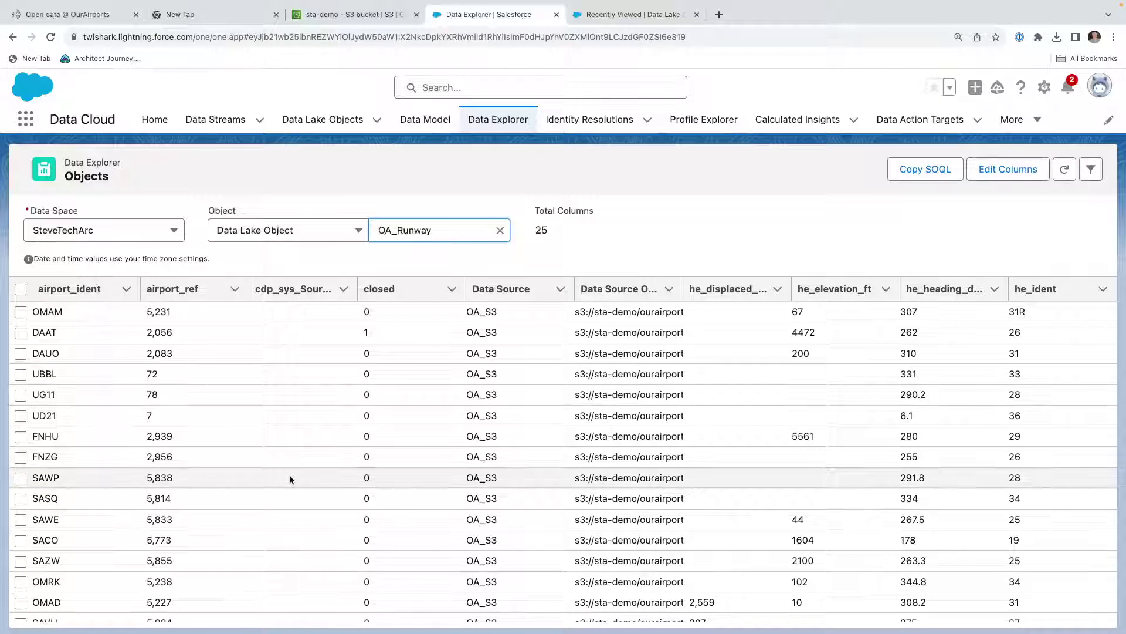
{"action": "scroll", "coordinate": [244, 515], "scroll_direction": "down", "scroll_amount": 15}
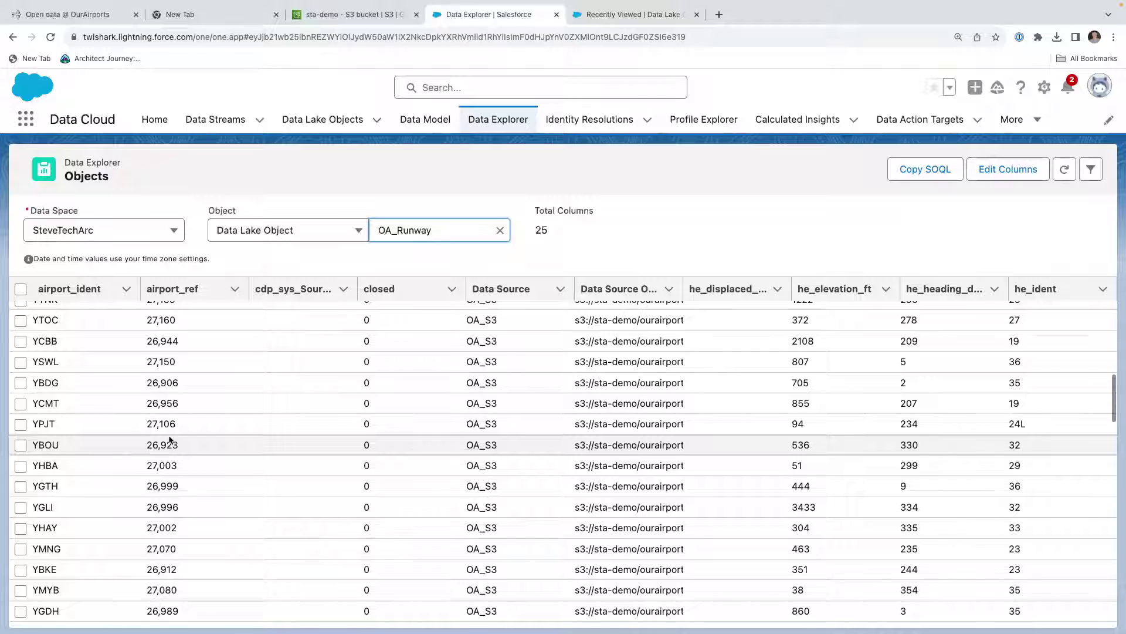
{"action": "scroll", "coordinate": [185, 441], "scroll_direction": "down", "scroll_amount": 10}
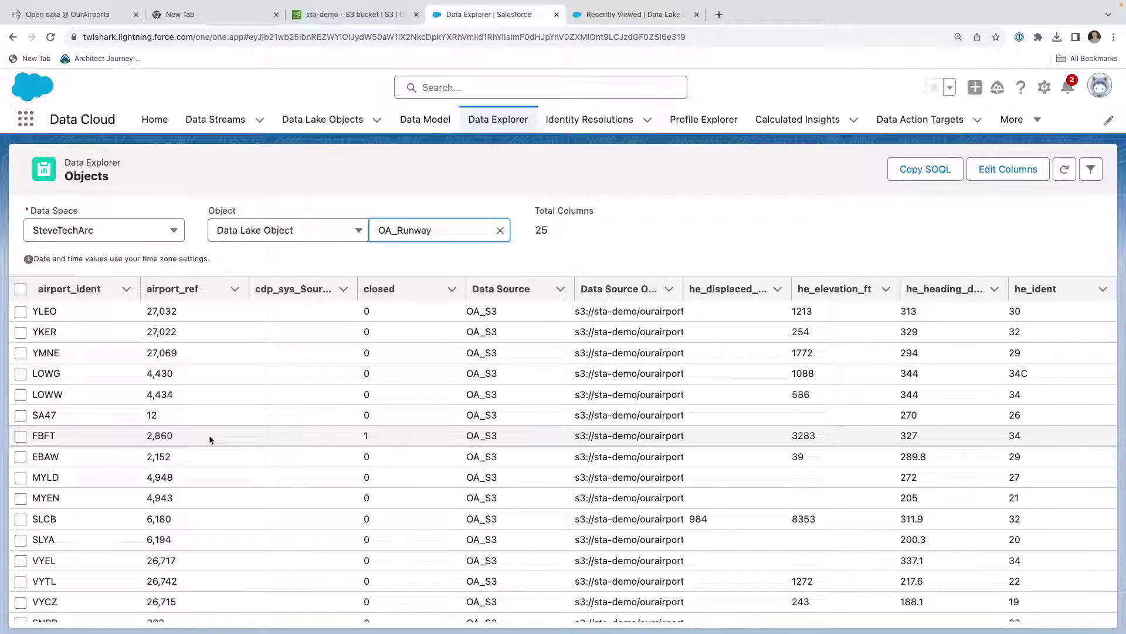
{"action": "scroll", "coordinate": [210, 440], "scroll_direction": "up", "scroll_amount": 3}
{"action": "scroll", "coordinate": [212, 437], "scroll_direction": "up", "scroll_amount": 5}
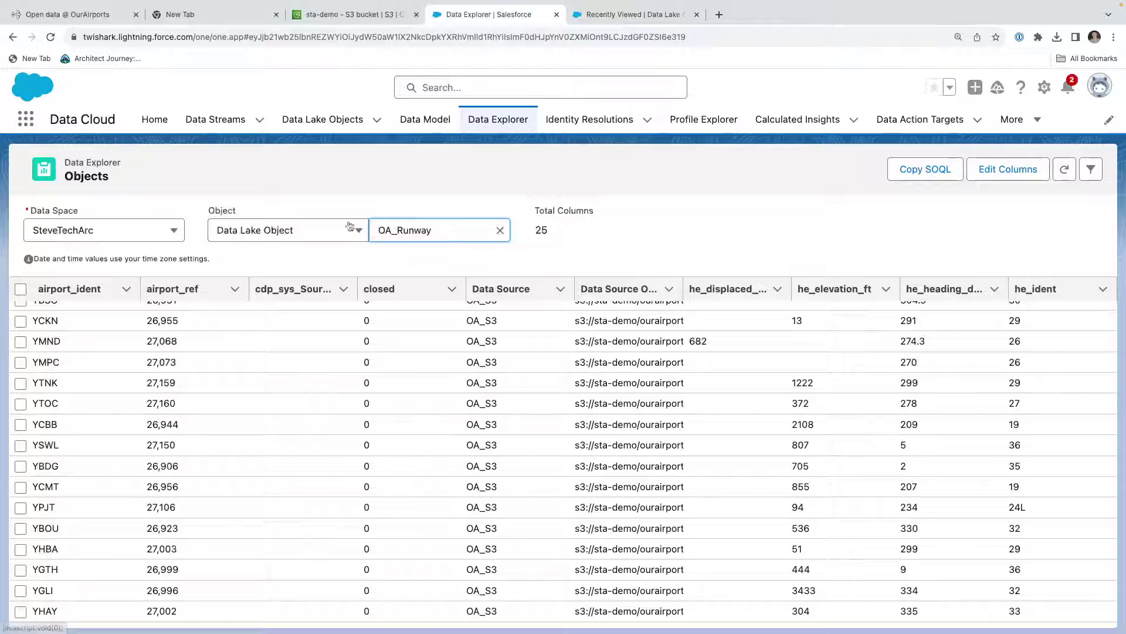
- Switch the Data Streams and Data Lake Objects lists to the OA Data list view
{"action": "left_click", "coordinate": [226, 126]}
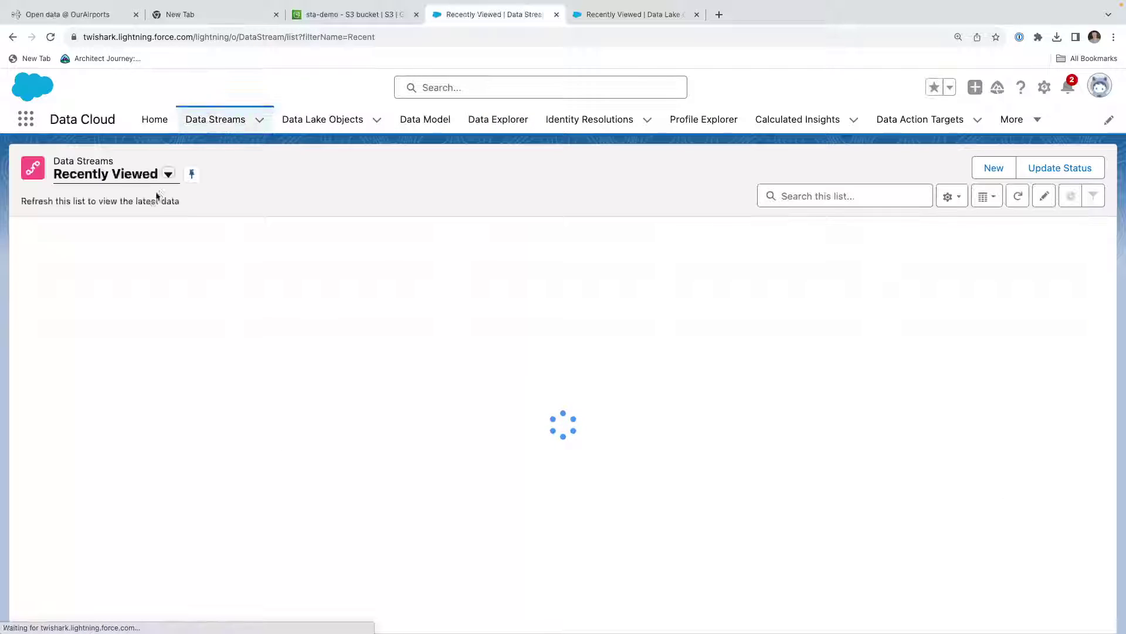
{"action": "left_click", "coordinate": [120, 174]}
{"action": "left_click", "coordinate": [119, 194]}
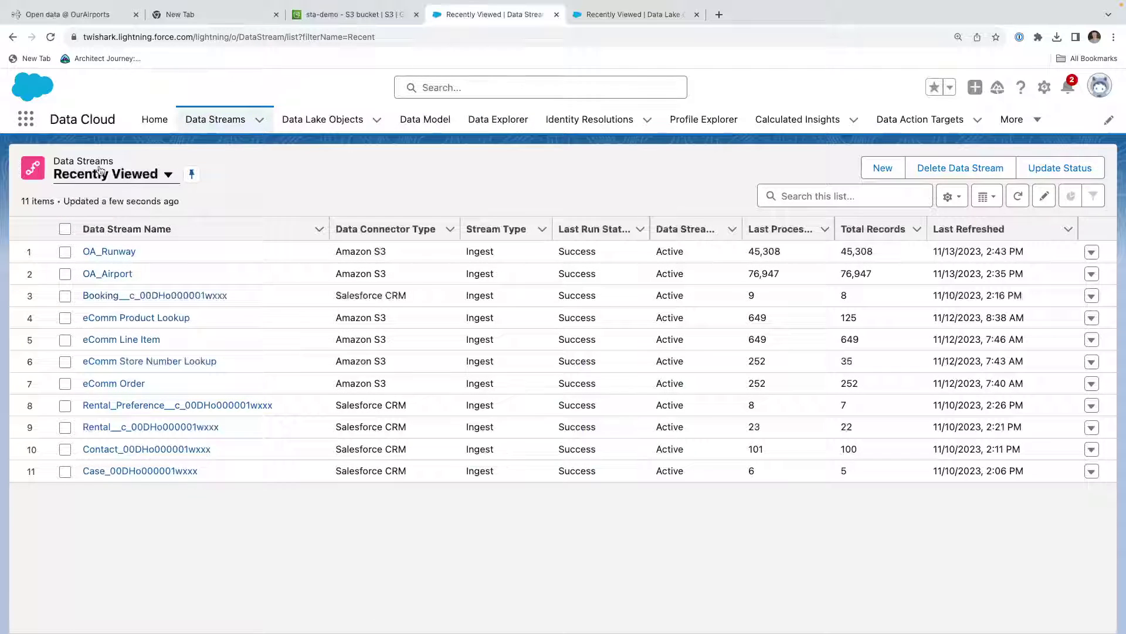
{"action": "left_click", "coordinate": [104, 174]}
{"action": "left_click", "coordinate": [102, 273]}
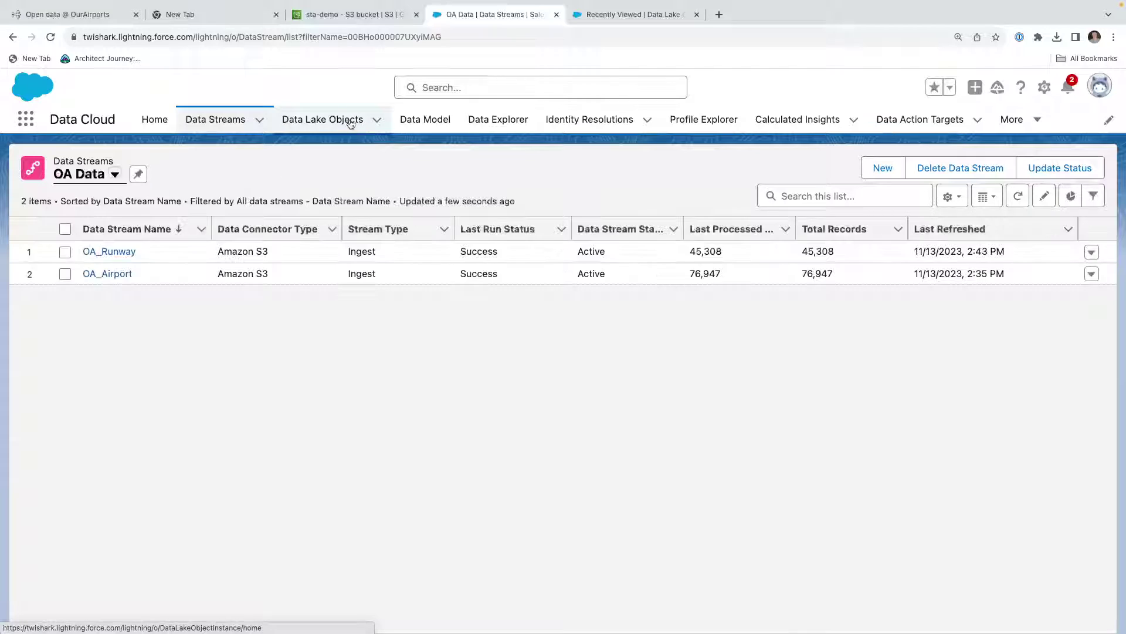
{"action": "left_click", "coordinate": [349, 119]}
{"action": "left_click", "coordinate": [140, 174]}
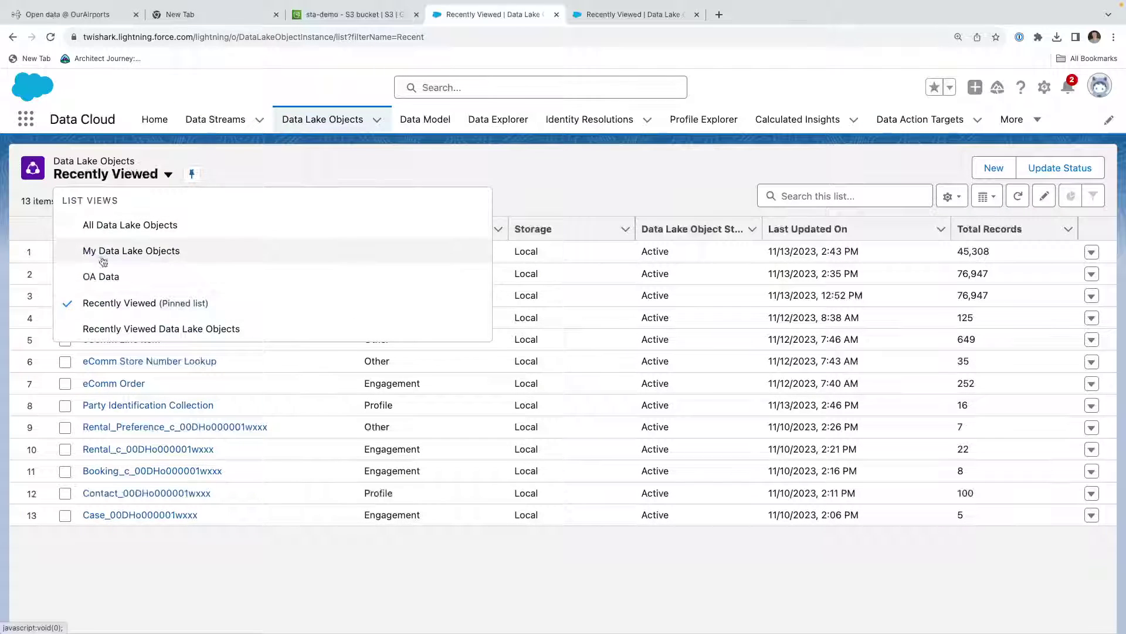
{"action": "left_click", "coordinate": [103, 274]}
- In Data Explorer, load the OA_Airport data lake object from the SteveTechArc data space
{"action": "left_click", "coordinate": [498, 119]}
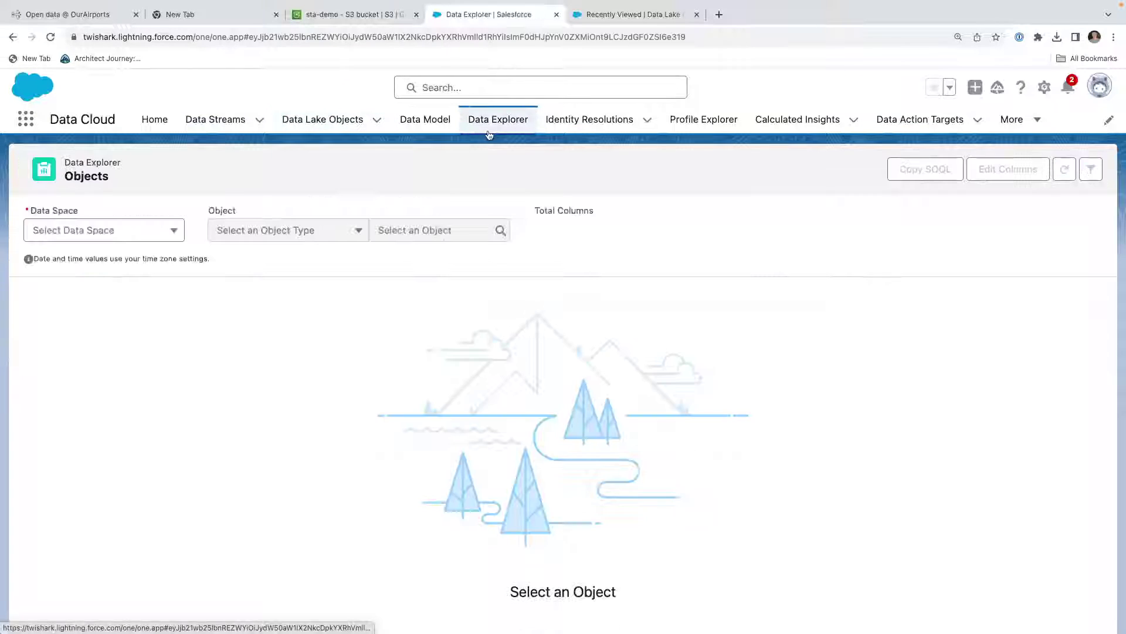
{"action": "left_click", "coordinate": [107, 232]}
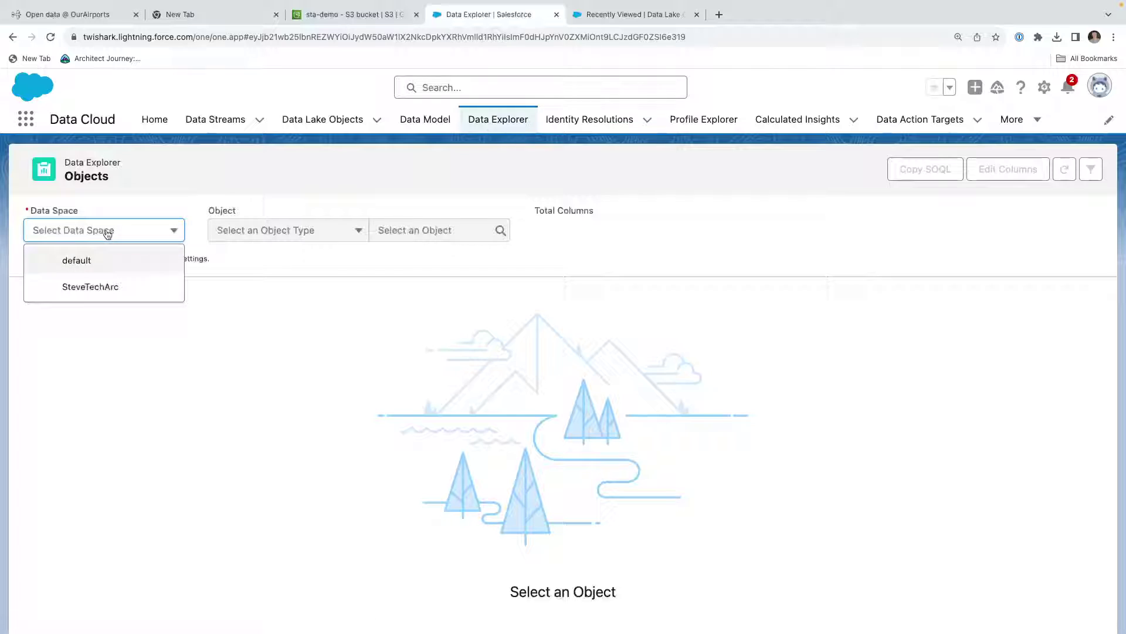
{"action": "left_click", "coordinate": [82, 286]}
{"action": "left_click", "coordinate": [284, 231]}
{"action": "left_click", "coordinate": [283, 261]}
{"action": "left_click", "coordinate": [394, 229]}
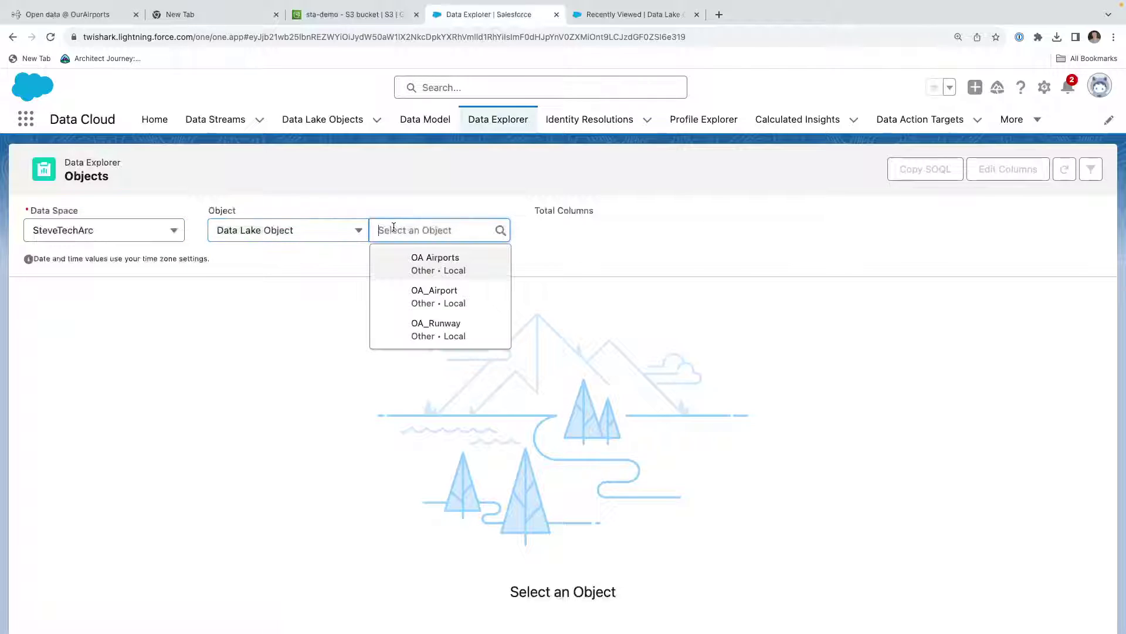
{"action": "left_click", "coordinate": [428, 294]}
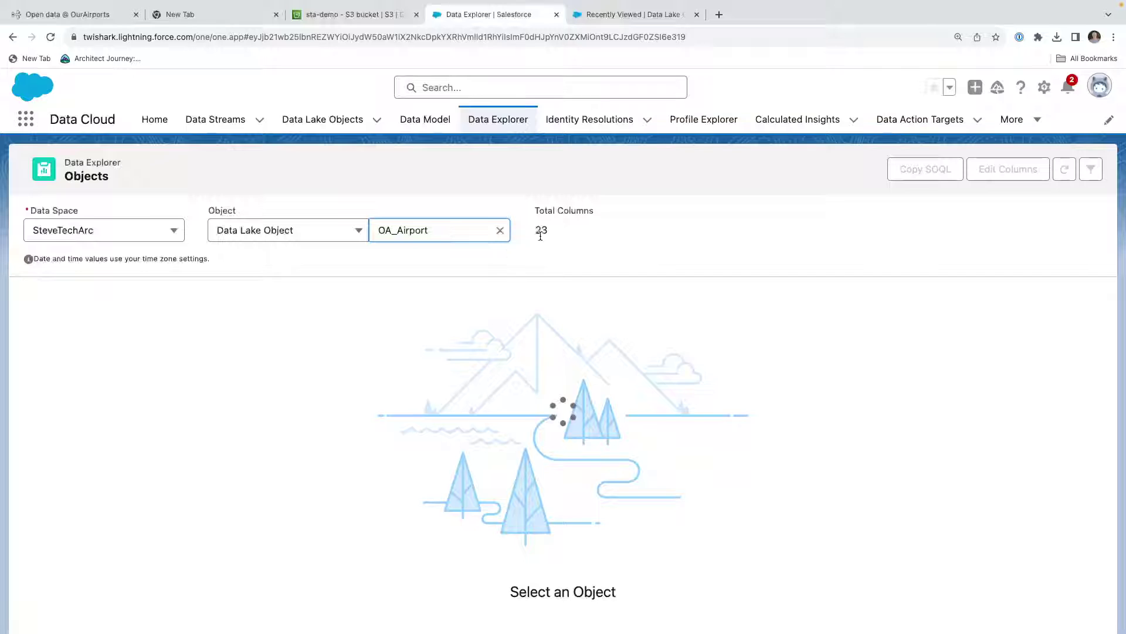